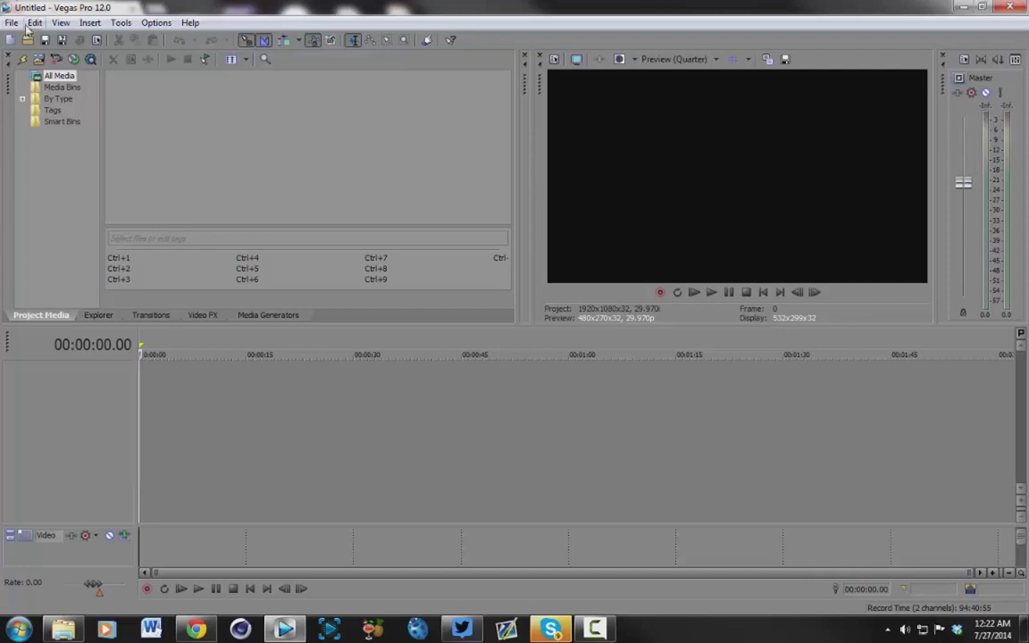
click(12, 23)
mouse_move(35, 159)
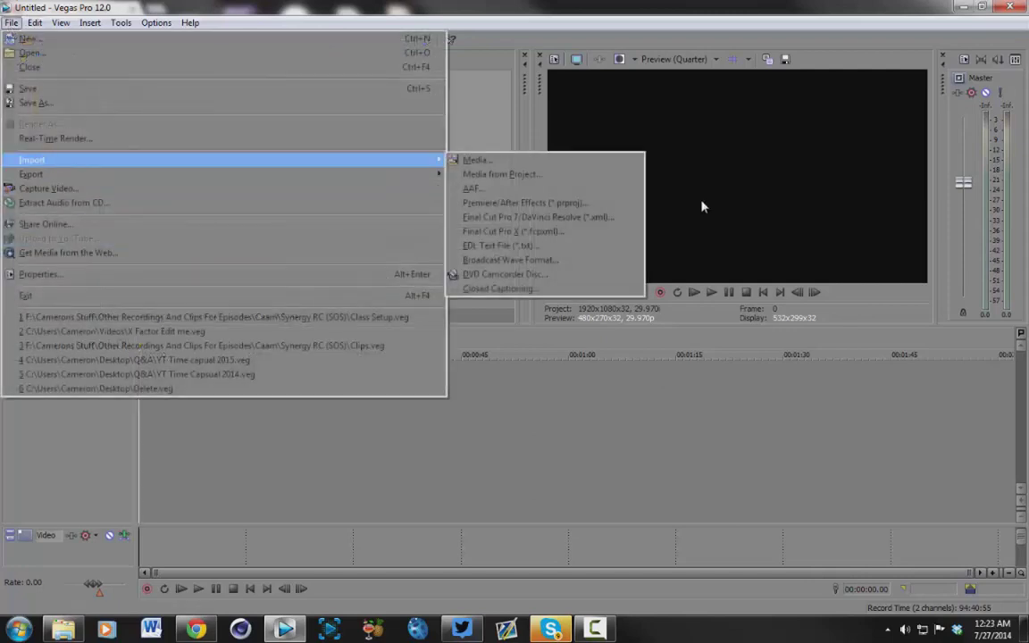
click(196, 629)
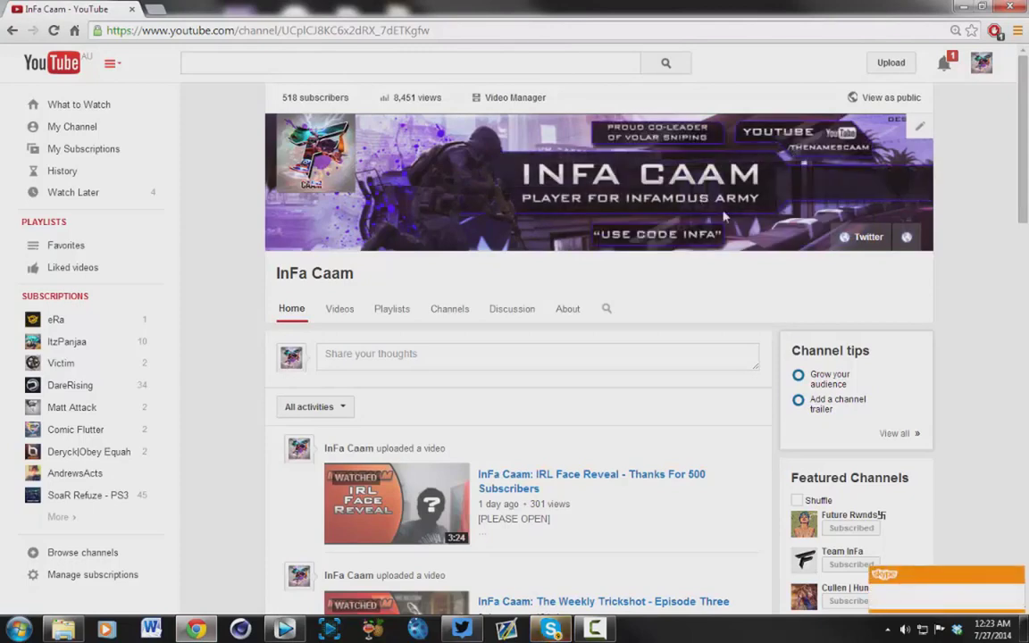
click(550, 629)
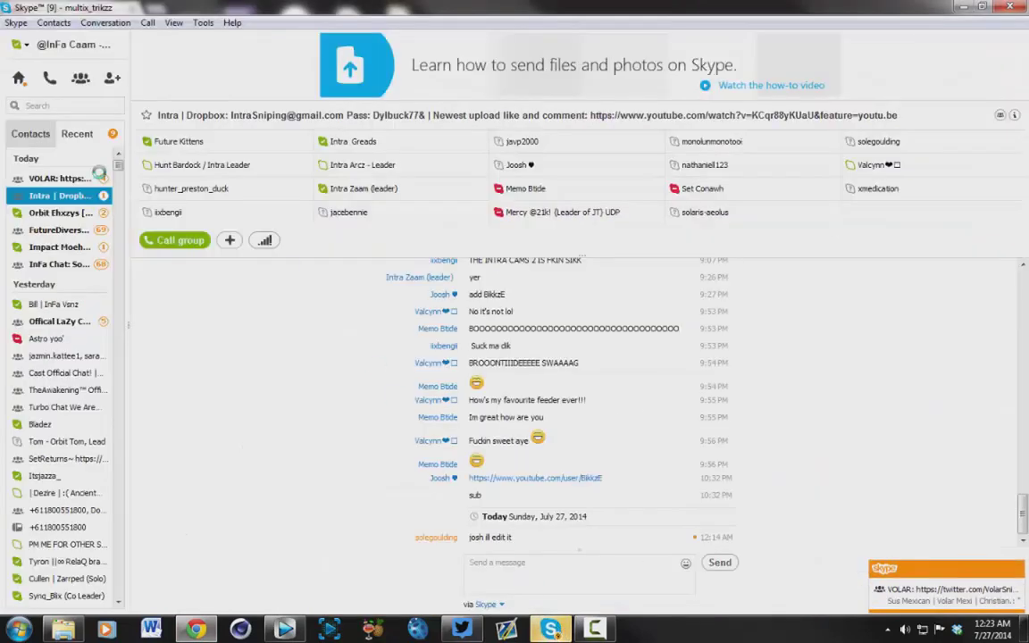
click(285, 629)
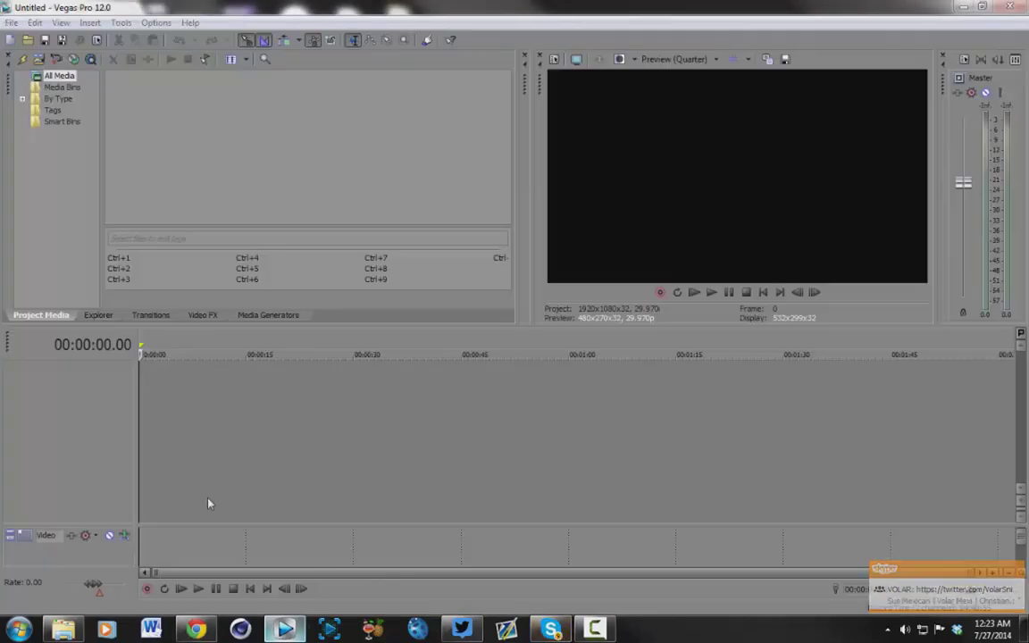
click(11, 22)
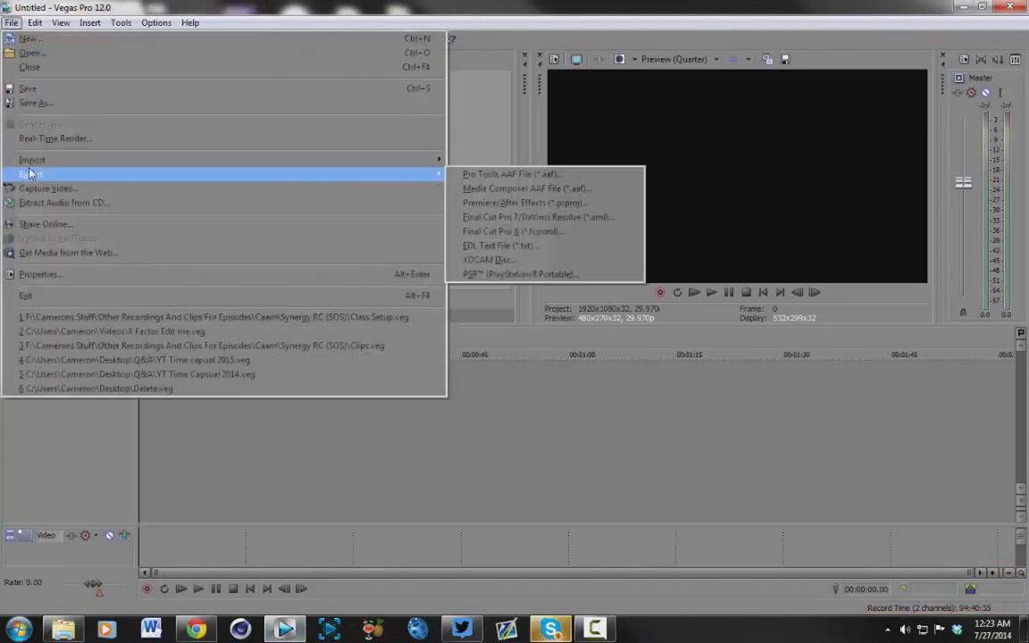
click(197, 630)
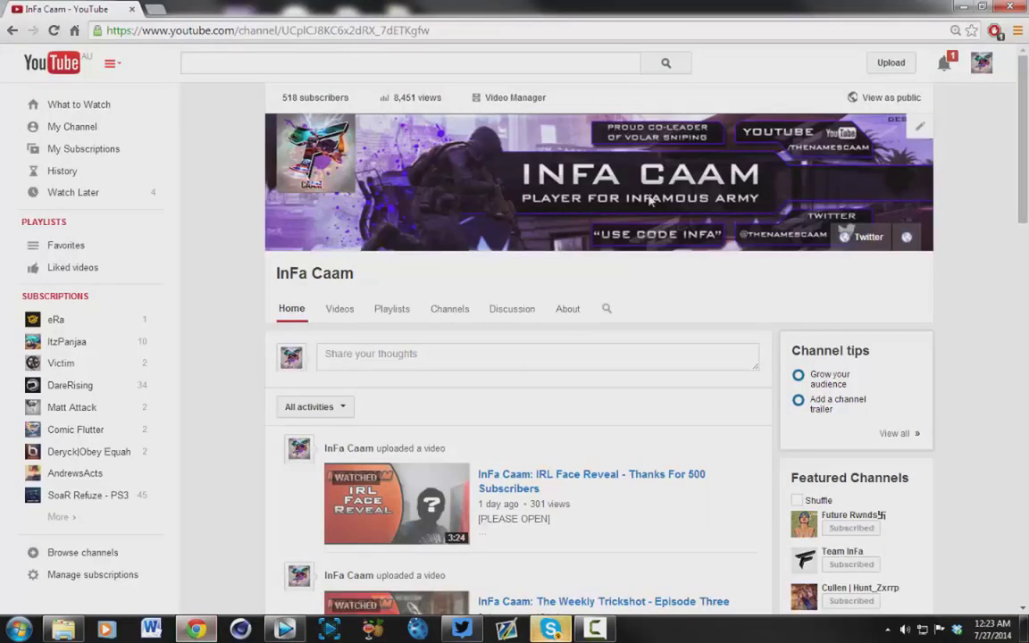
click(554, 629)
click(284, 629)
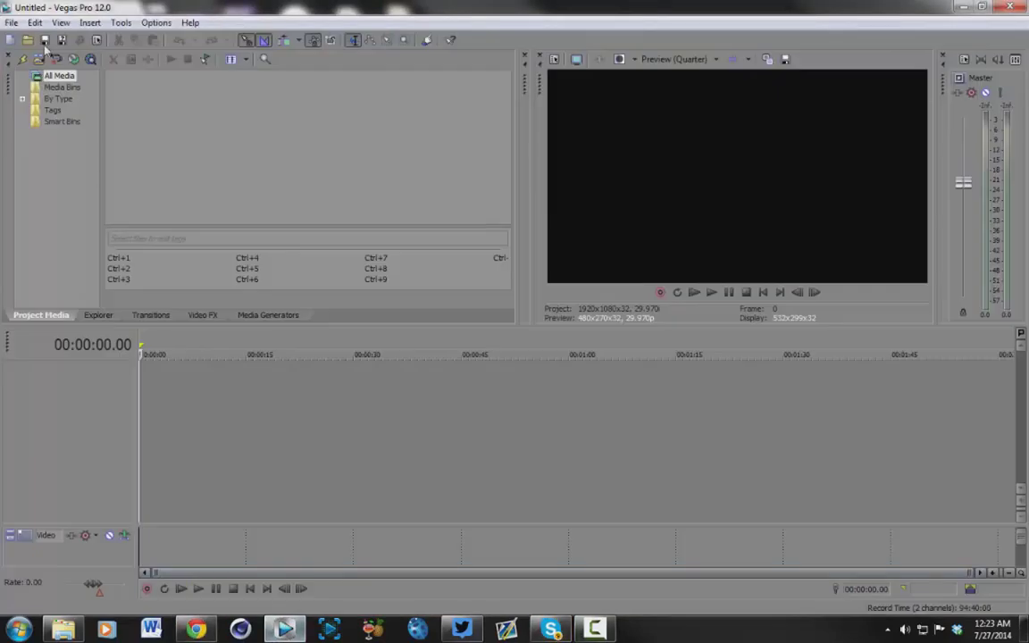
Import the images Ehxzy 1 and ehxzy 2 from the Desktop into the project media
click(11, 22)
mouse_move(63, 160)
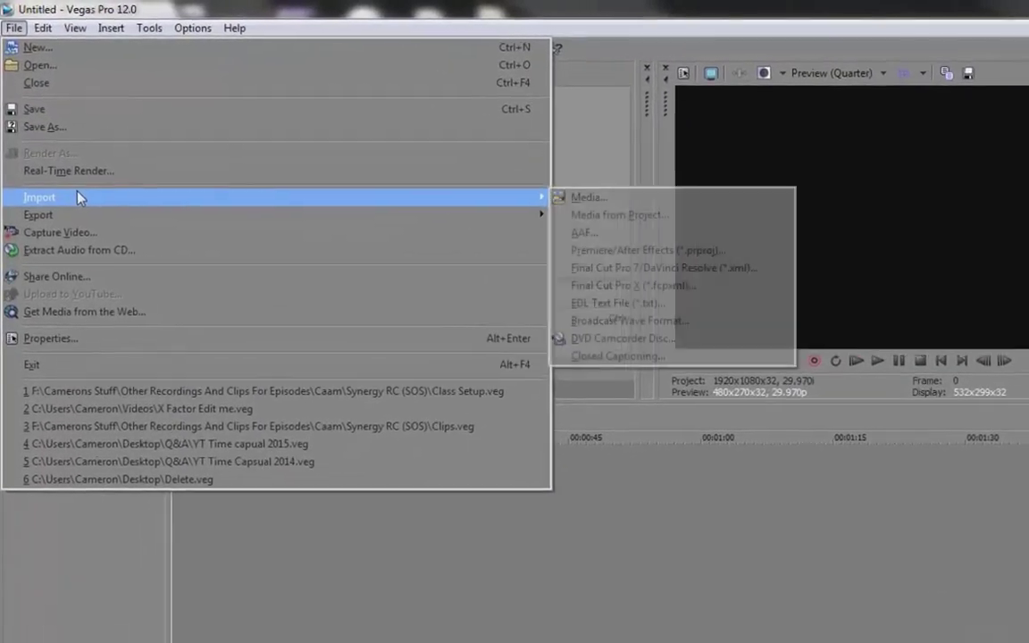
click(591, 200)
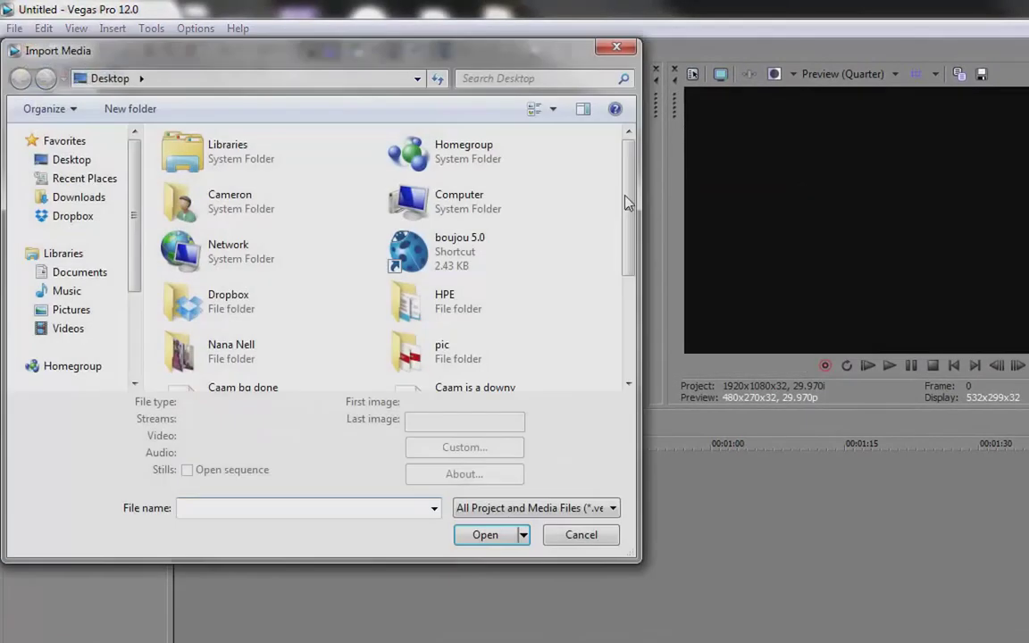
click(292, 347)
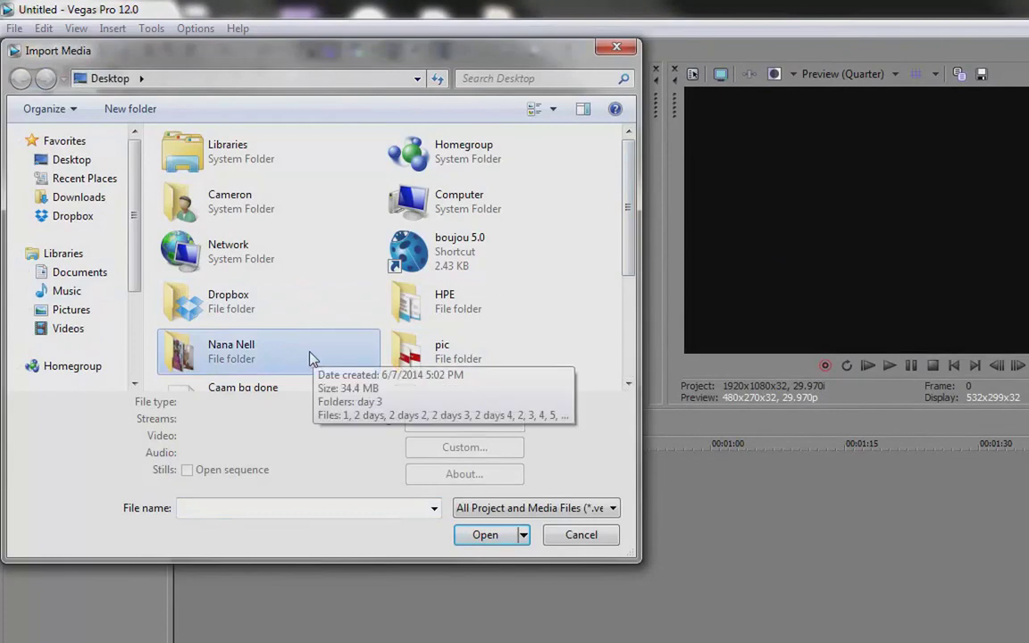
scroll(295, 353, down, 2)
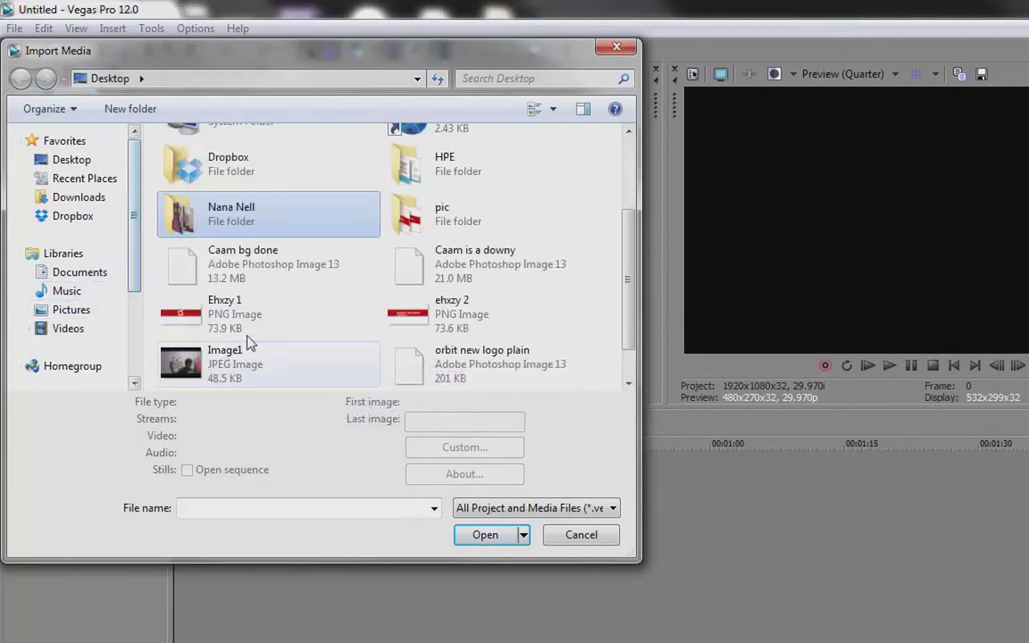
click(267, 319)
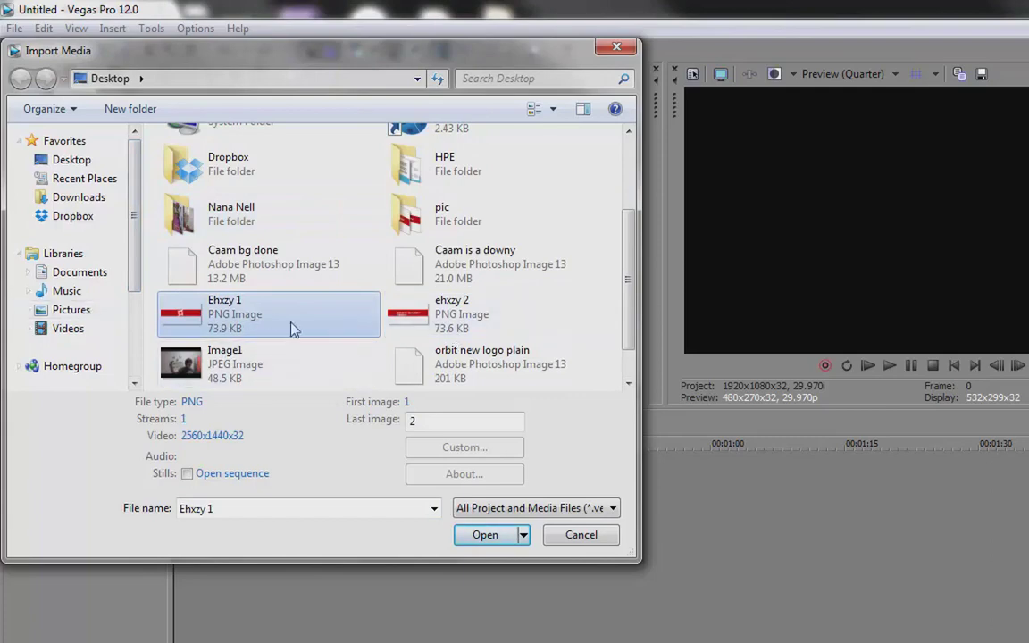
ctrl+click(455, 315)
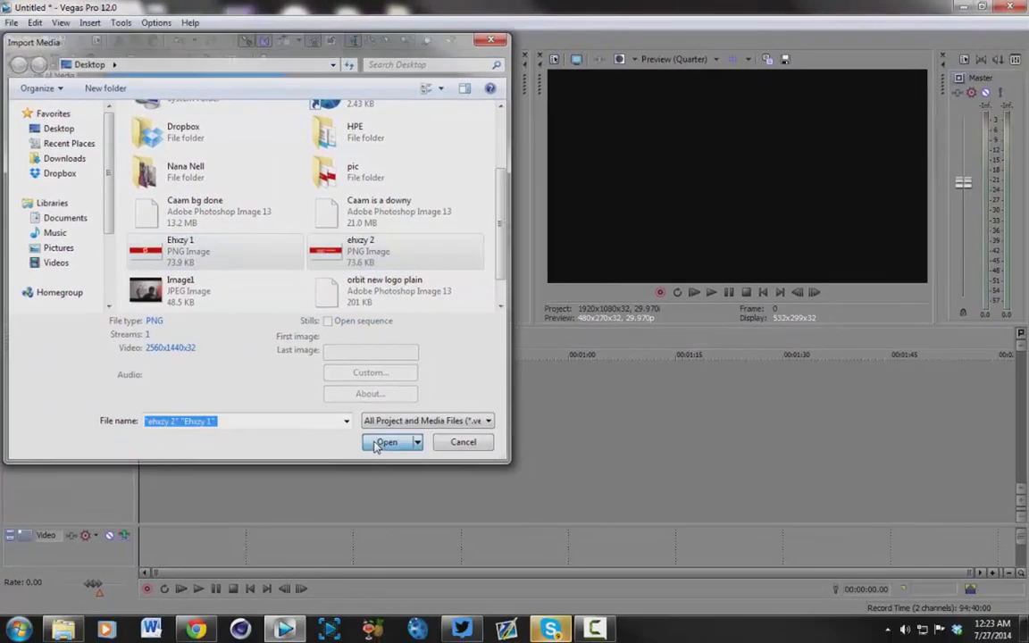
click(413, 485)
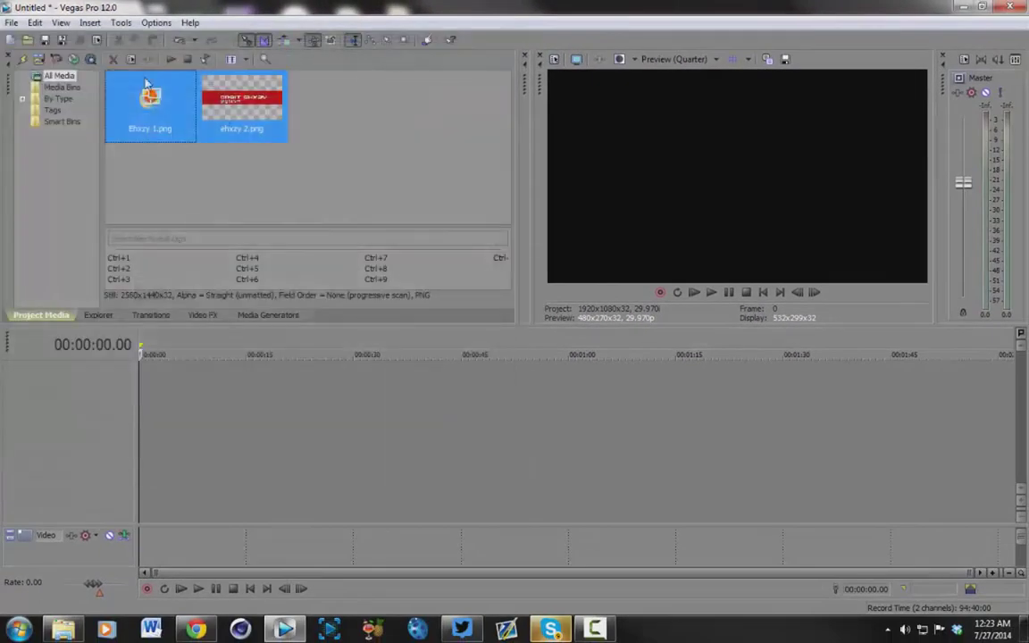
Place Ehxzy 1.png and ehxzy 2.png back to back on a new video track at the start of the timeline
drag(187, 128, 148, 398)
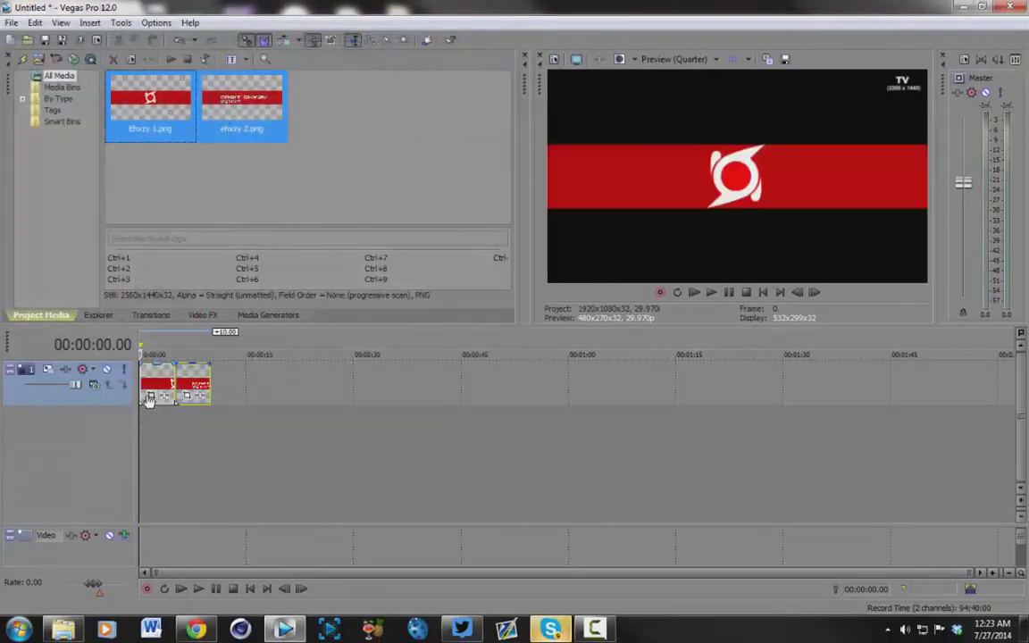
scroll(196, 386, up, 3)
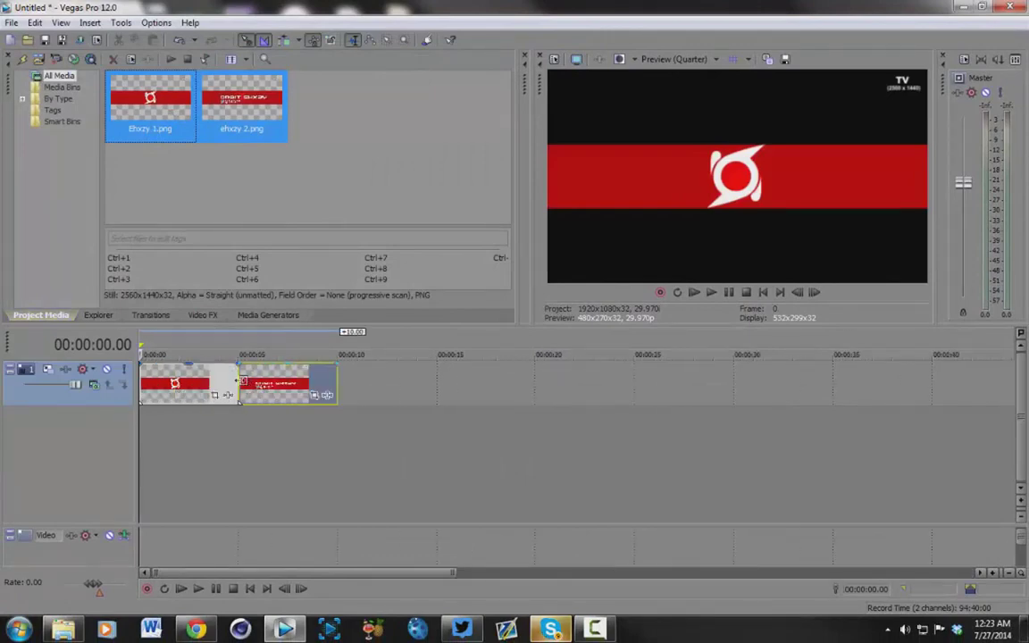
click(223, 389)
scroll(225, 388, up, 5)
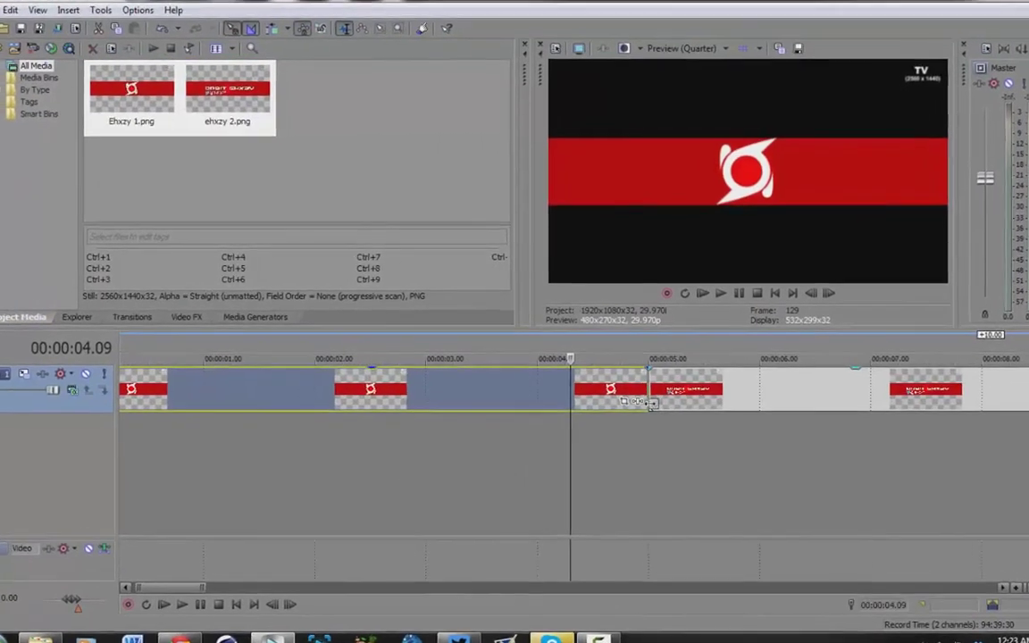
Slide the ehxzy 2 clip about 9 frames over the end of the Ehxzy 1 clip to form a crossfade, and preview it
click(608, 394)
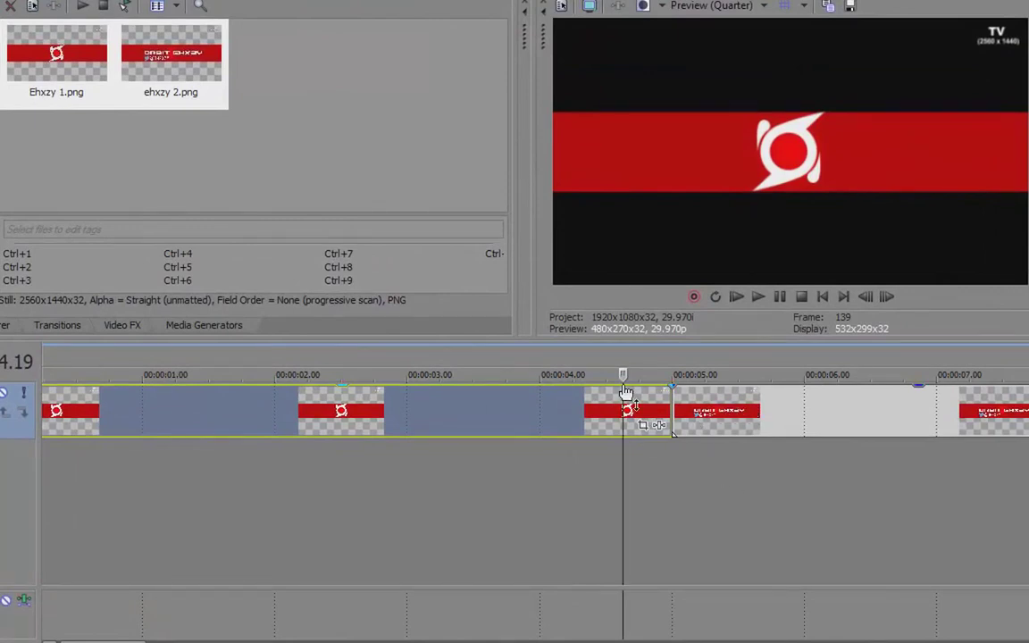
drag(765, 418, 681, 425)
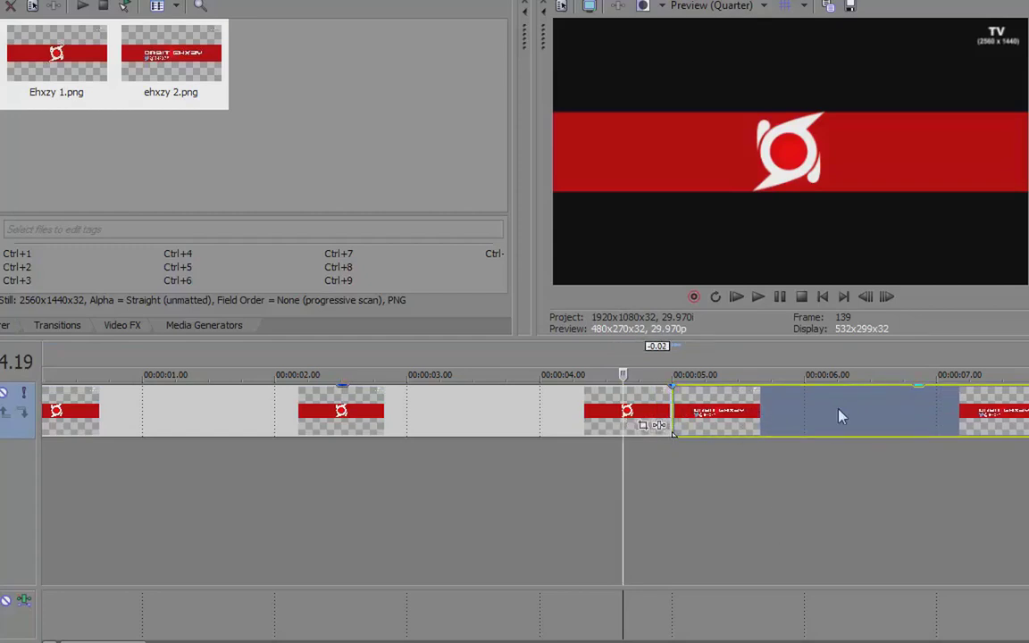
drag(837, 415, 798, 422)
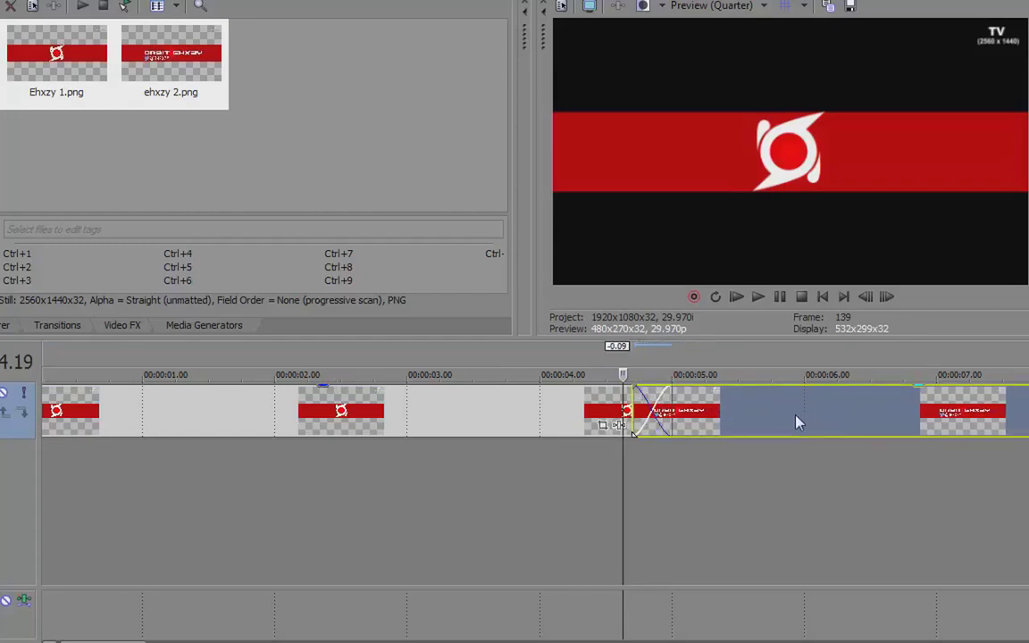
scroll(797, 420, up, 5)
key(space)
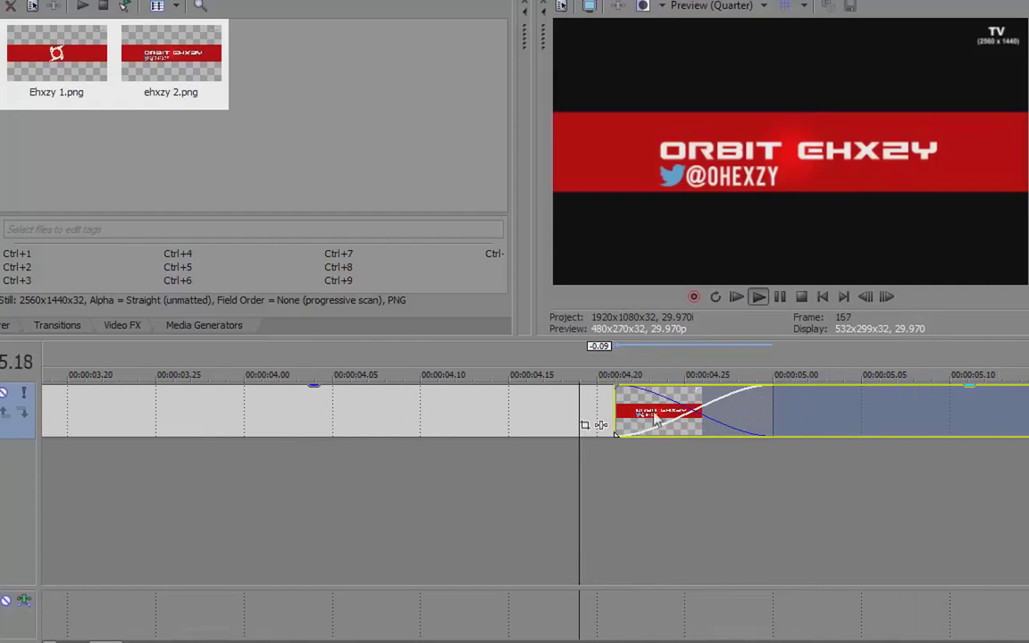
Shift the ehxzy 2 clip one frame earlier so the crossfade starts at 00:00:04.20, and play the transition
key(space)
drag(851, 427, 834, 425)
key(space)
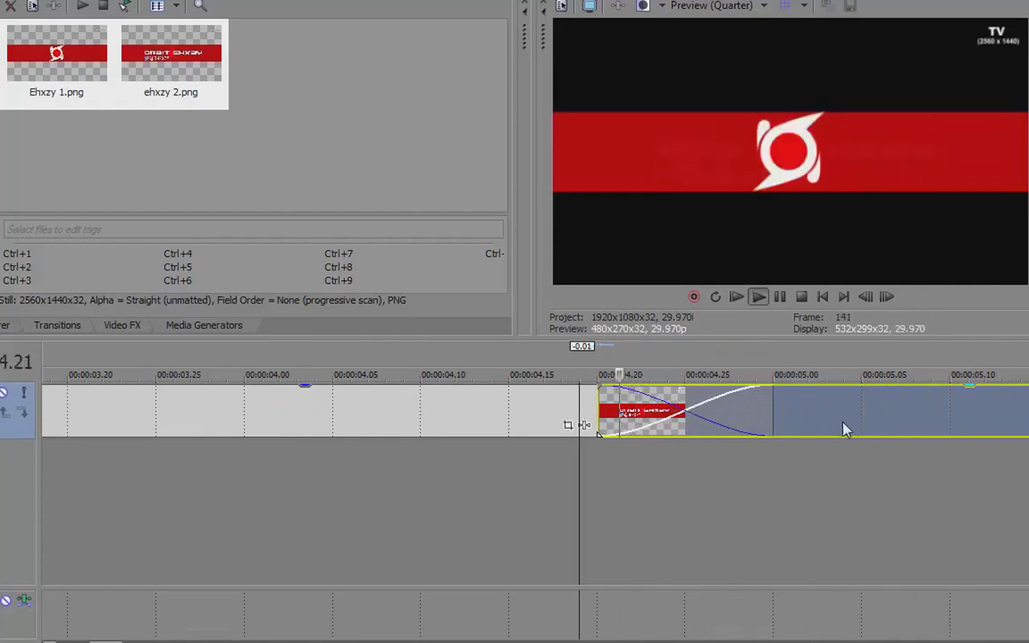
key(space)
scroll(594, 437, down, 1)
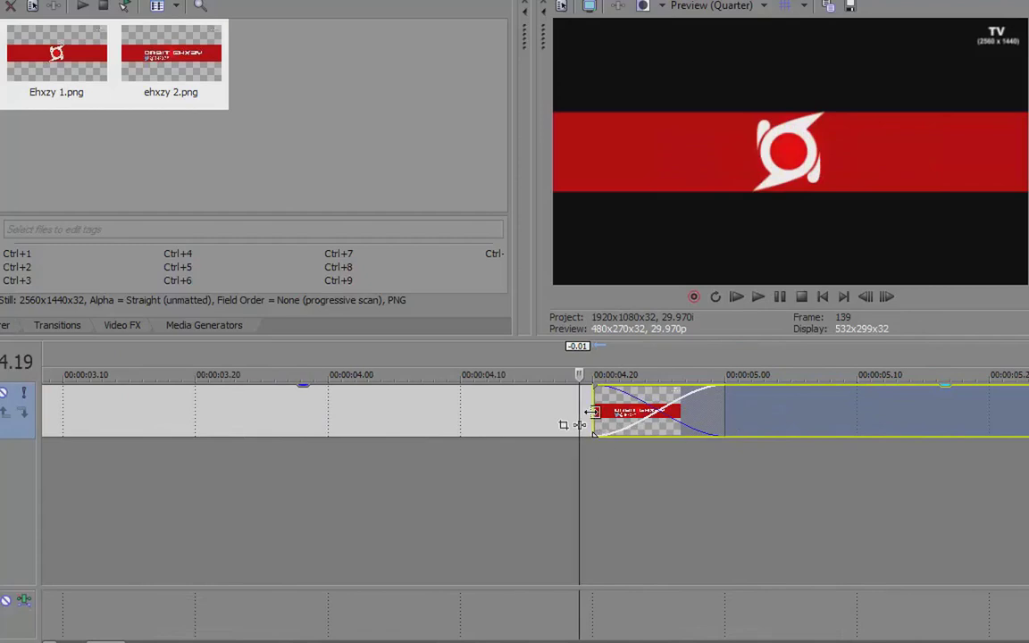
Split the Ehxzy 1 clip one frame before the crossfade, at 00:00:04.19, and delete the part before the cut
click(593, 413)
scroll(744, 412, down, 1)
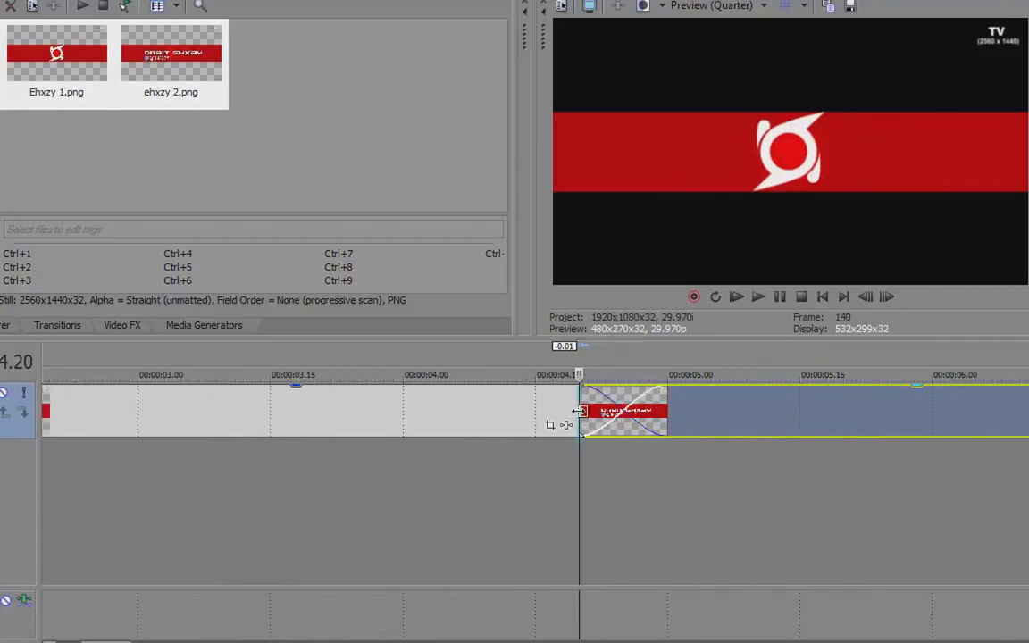
scroll(649, 452, up, 2)
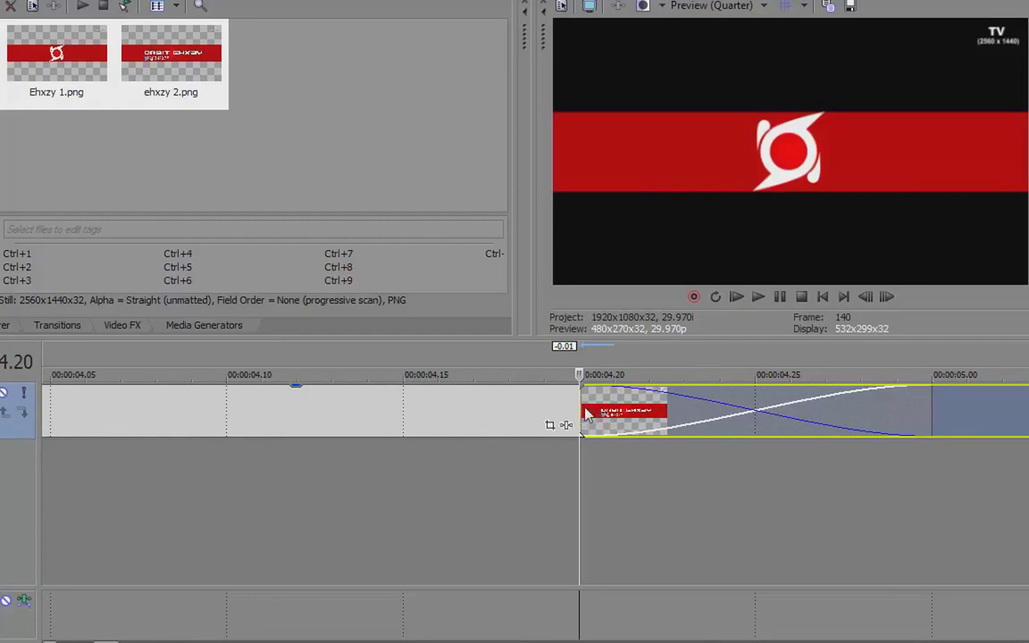
key(Left)
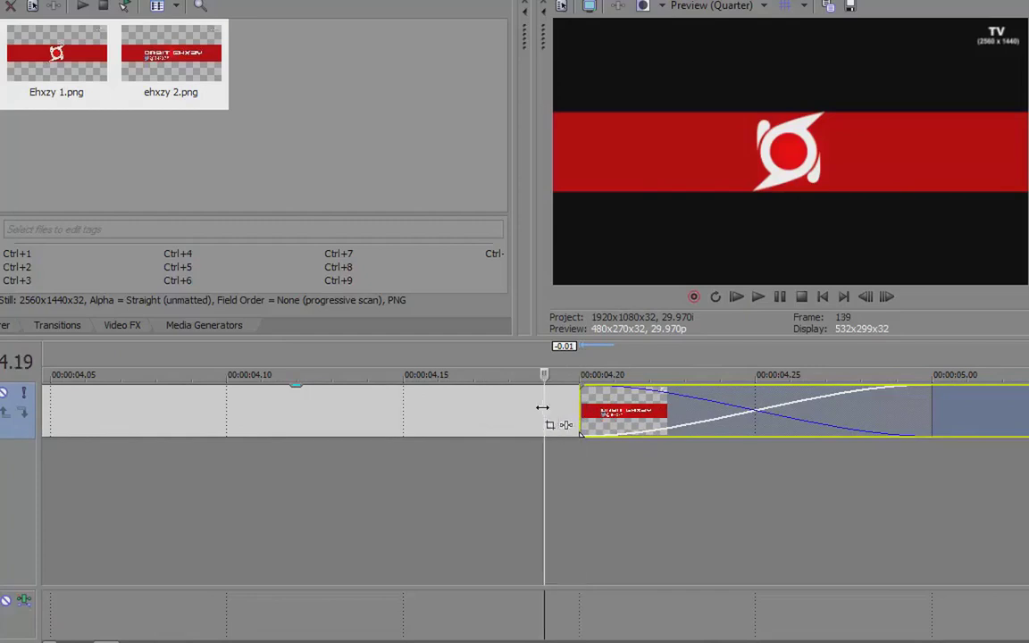
click(542, 409)
click(464, 415)
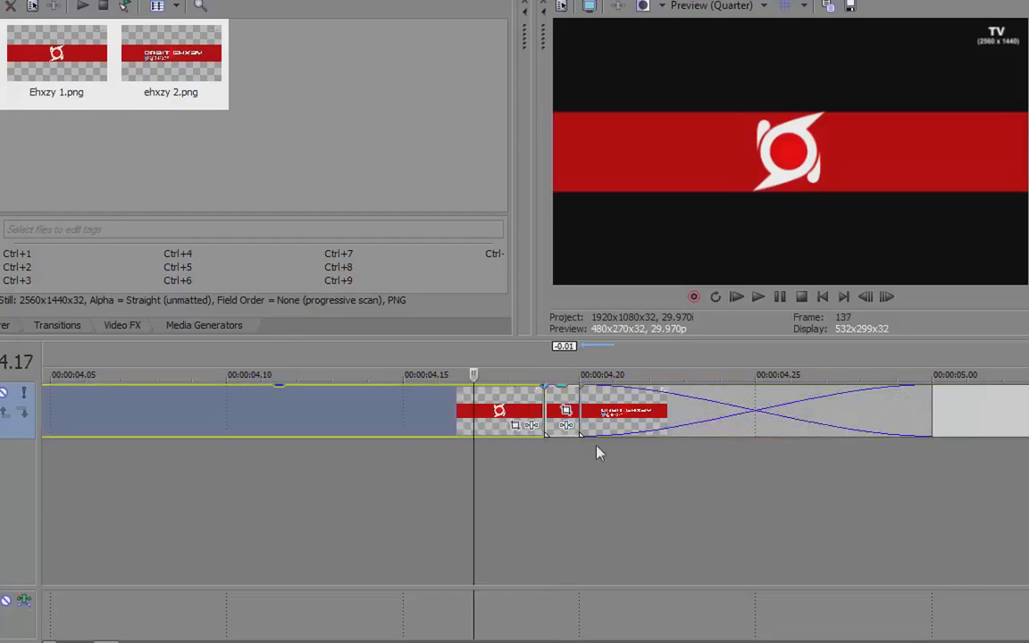
key(Delete)
Split the ehxzy 2 clip one frame after the crossfade, at 00:00:05.01, and delete the part after the cut
click(930, 414)
key(Right)
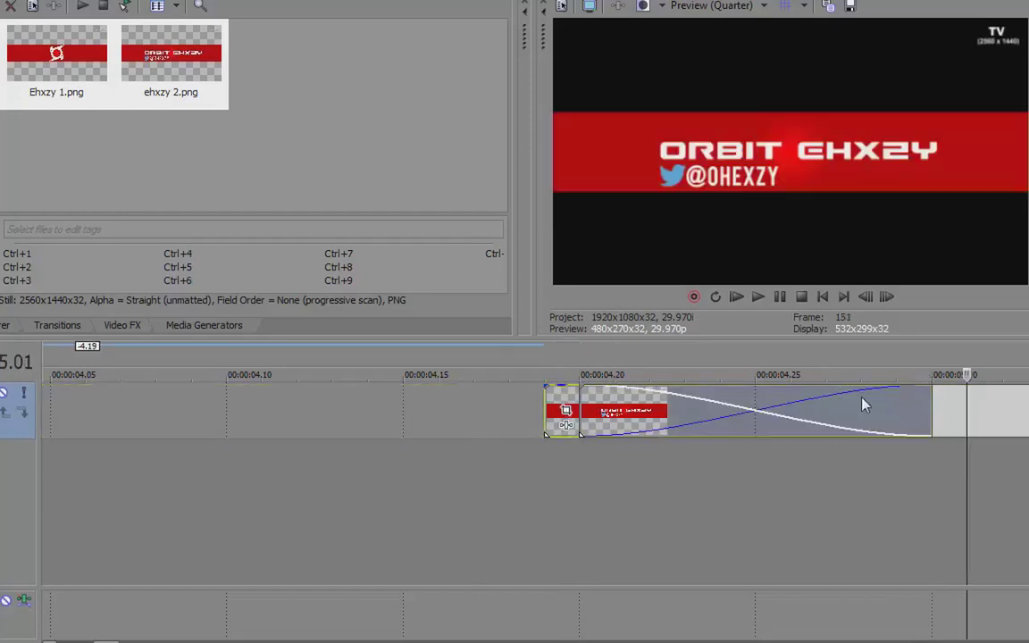
click(966, 409)
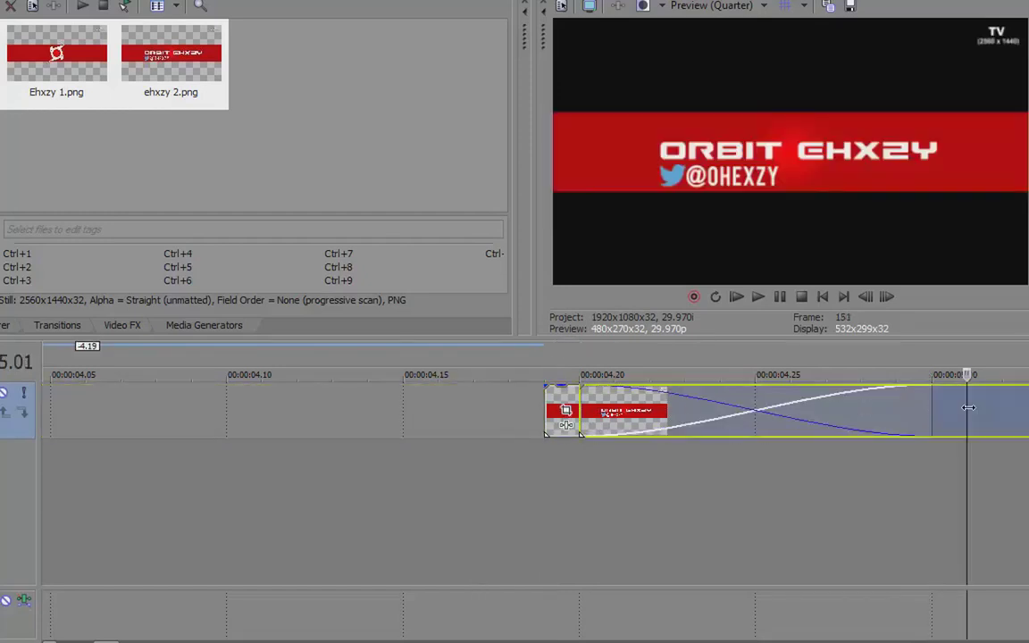
key(s)
key(Delete)
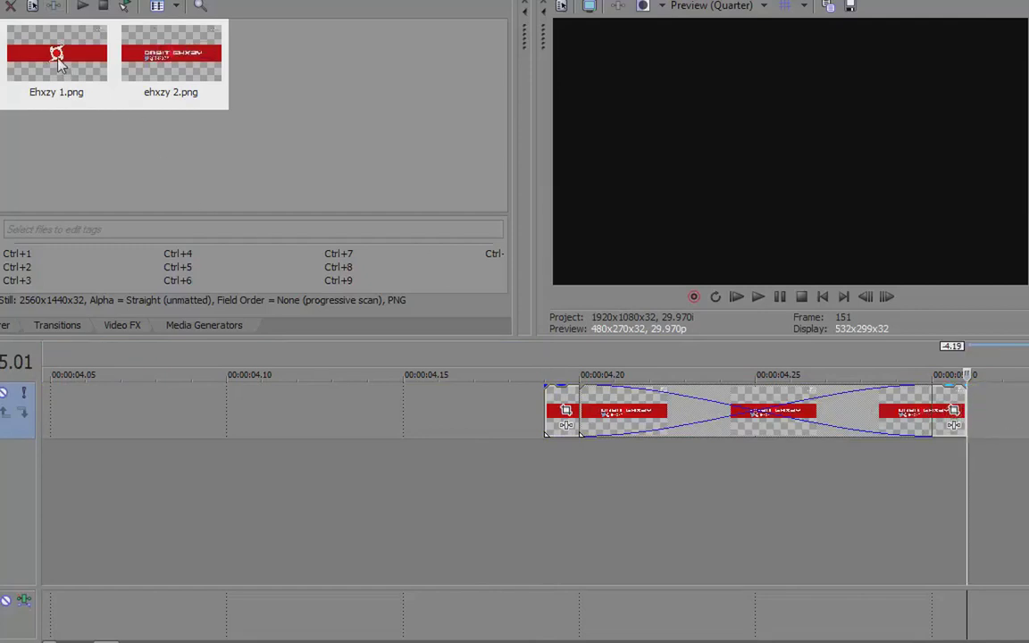
Add another Ehxzy 1.png clip after the crossfaded clips and slide it along the track, leaving a gap of about 7 frames
click(59, 57)
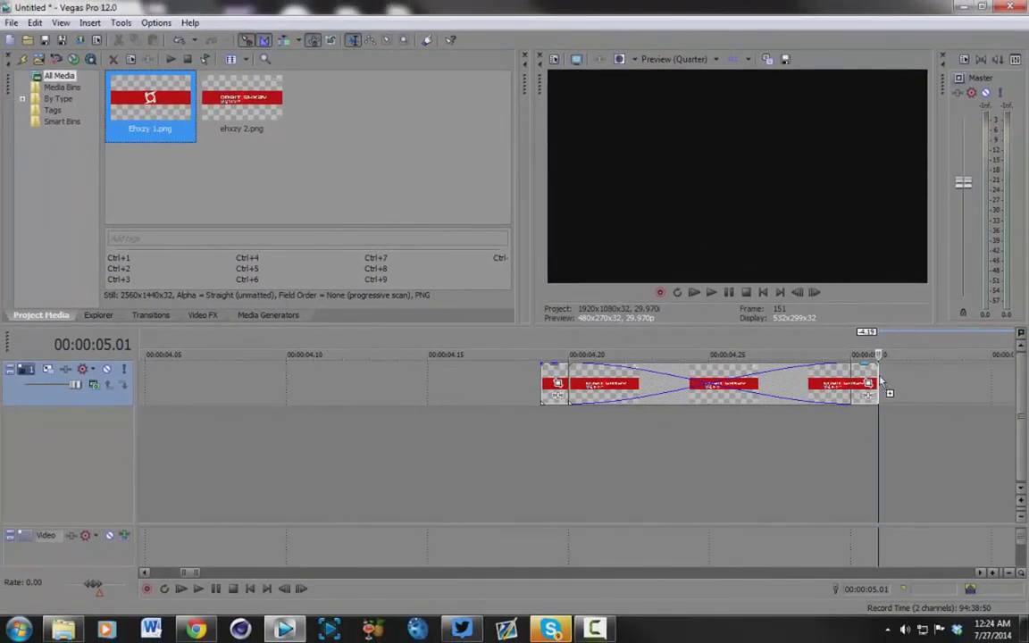
drag(880, 382, 886, 384)
click(855, 378)
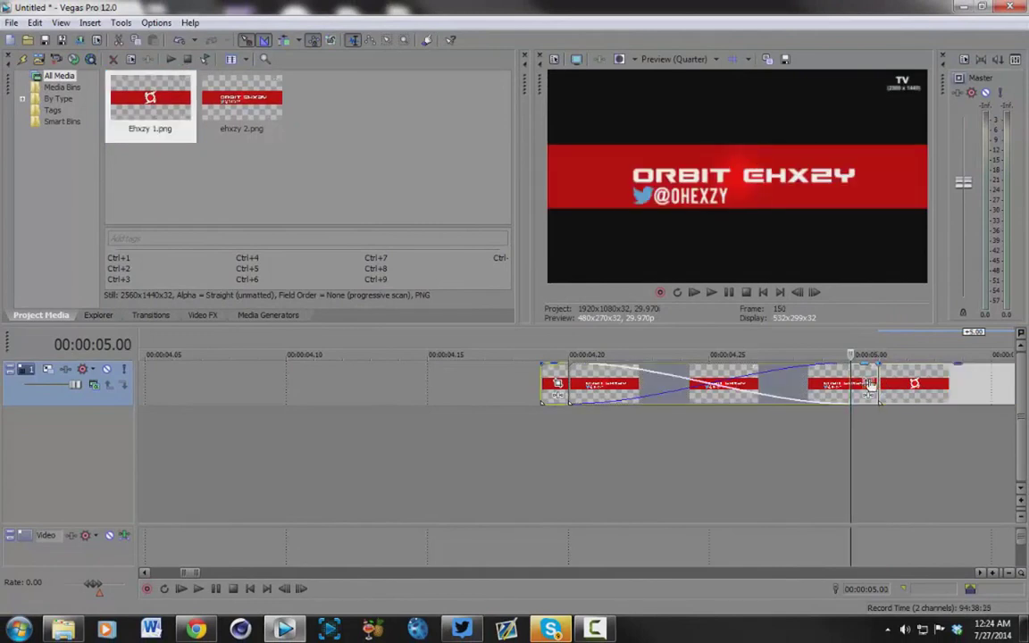
drag(922, 384, 1009, 386)
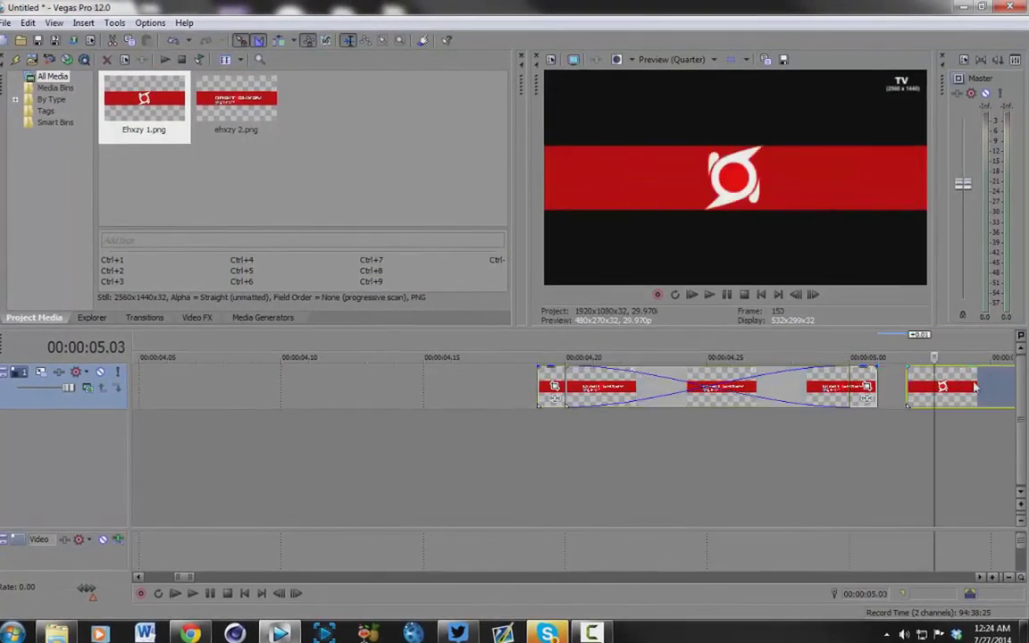
scroll(809, 381, down, 4)
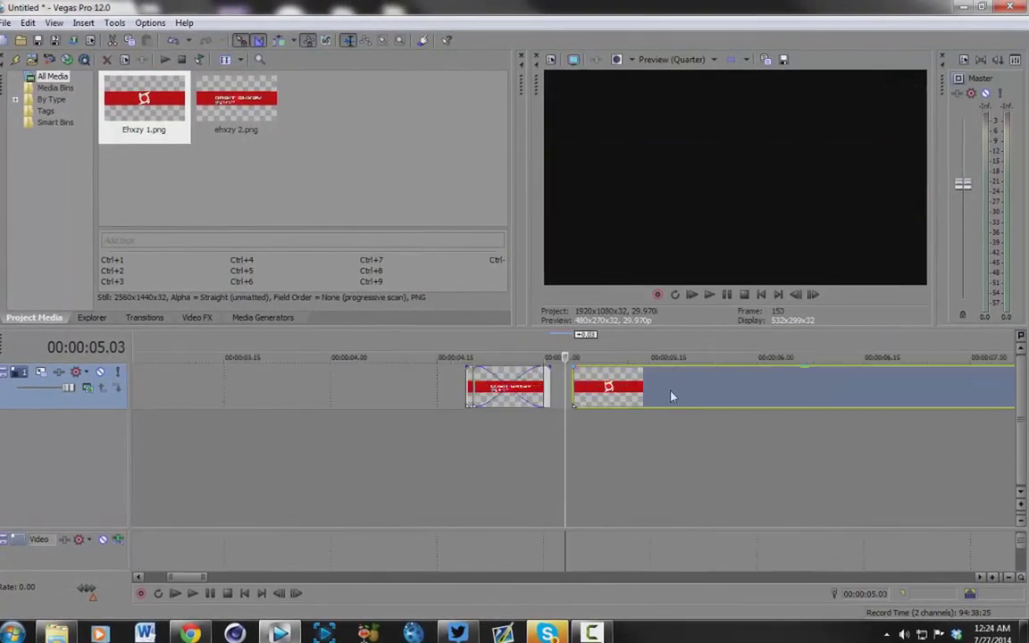
drag(672, 395, 702, 393)
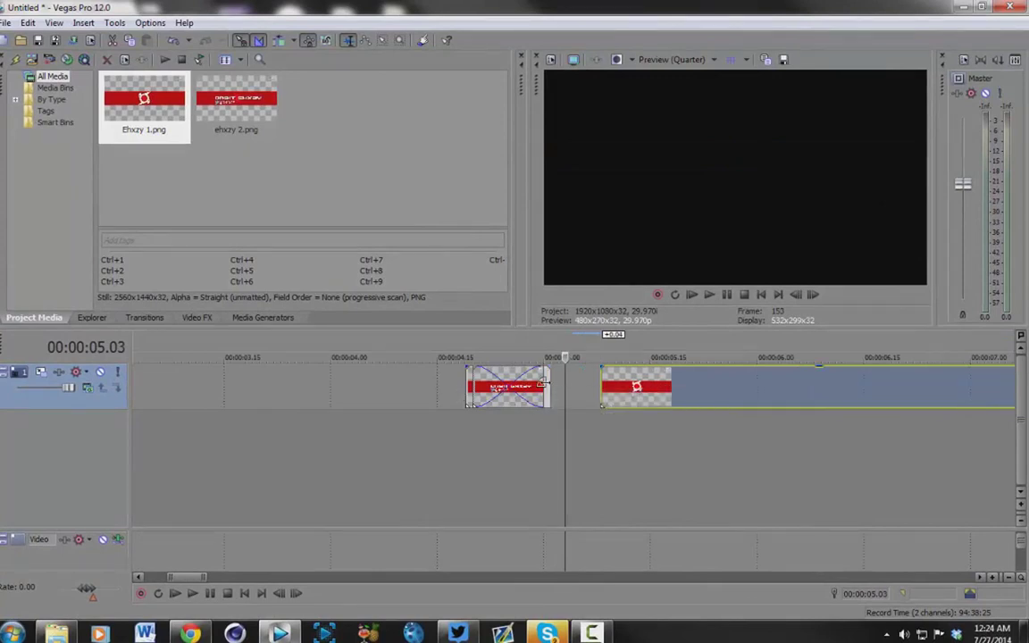
Move the second Ehxzy 1 clip to start at 00:00:05.01, overlapping ehxzy 2, and extend the ehxzy 2 clip's end by 3 frames
click(543, 383)
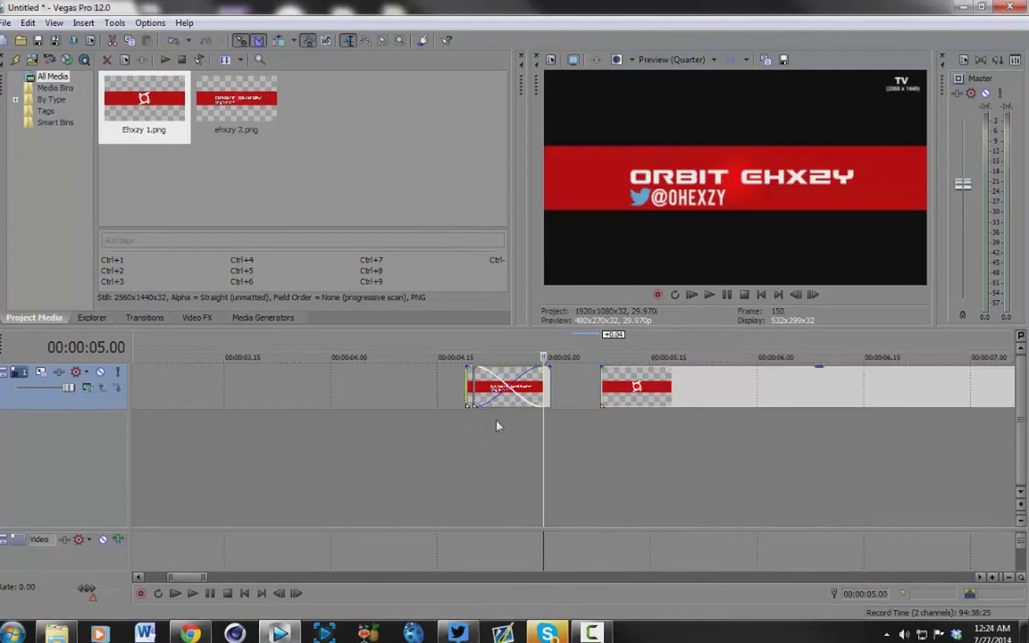
drag(542, 398, 574, 408)
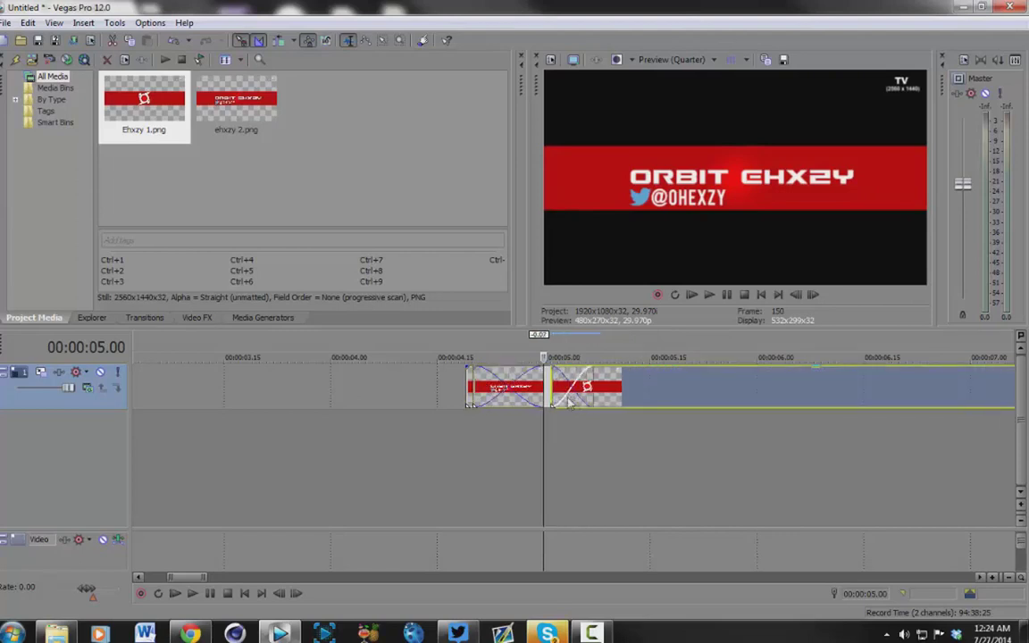
scroll(569, 404, up, 4)
key(Right)
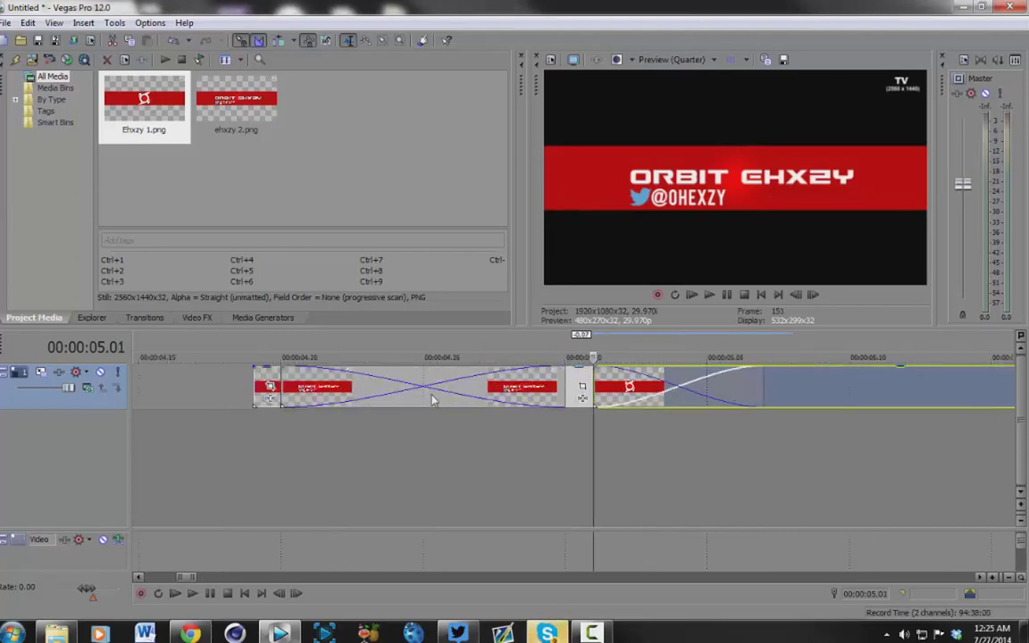
drag(761, 387, 839, 388)
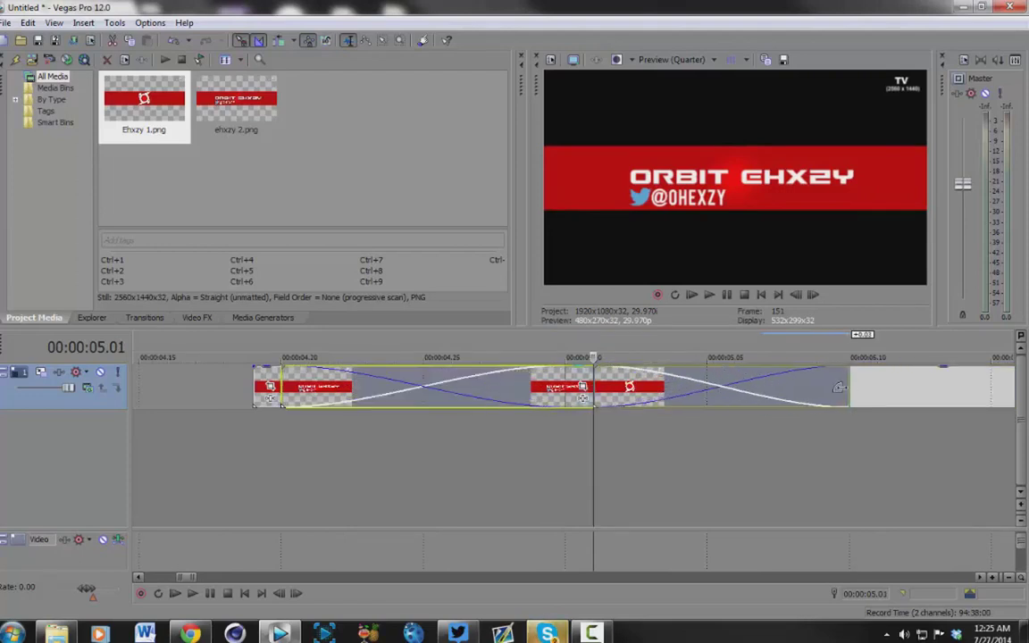
scroll(738, 407, down, 2)
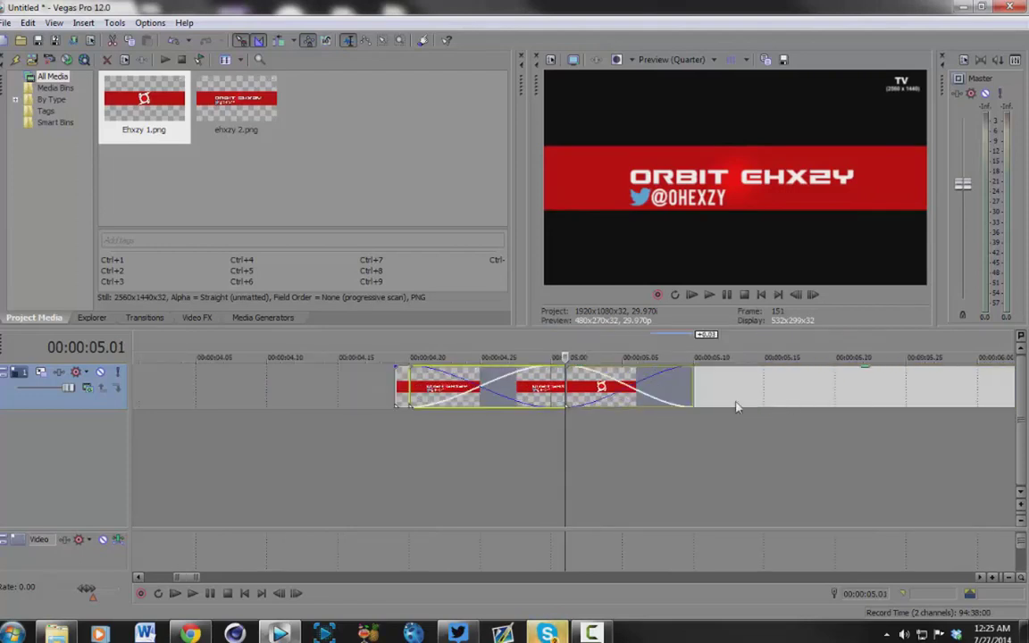
Play the transitions, extend the ehxzy 2 clip's end by another 2 frames, and play the longer second crossfade
click(385, 430)
key(space)
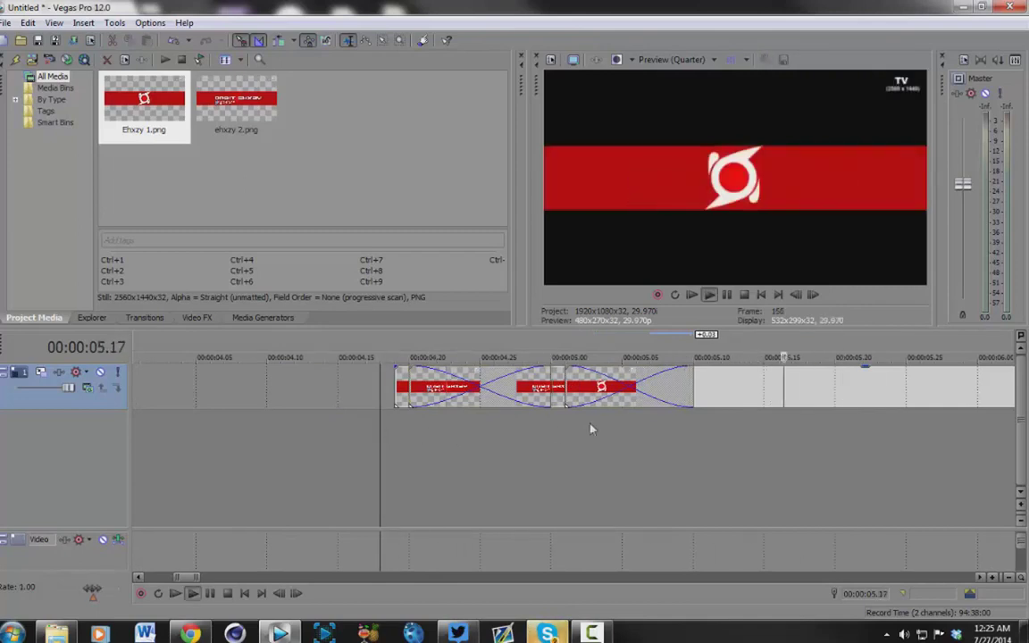
key(space)
drag(688, 386, 720, 396)
key(space)
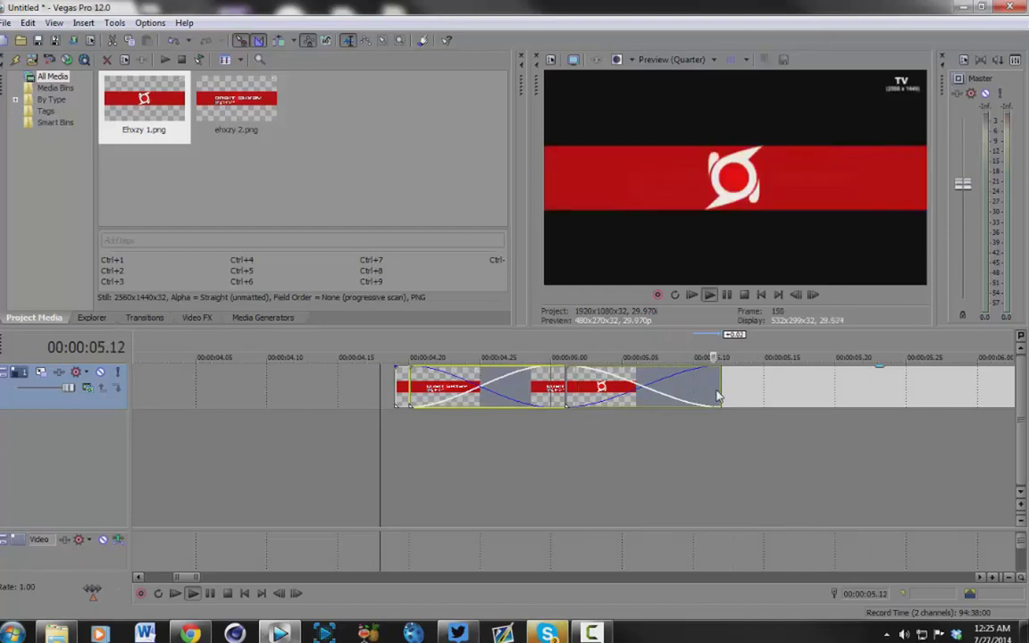
scroll(720, 396, up, 2)
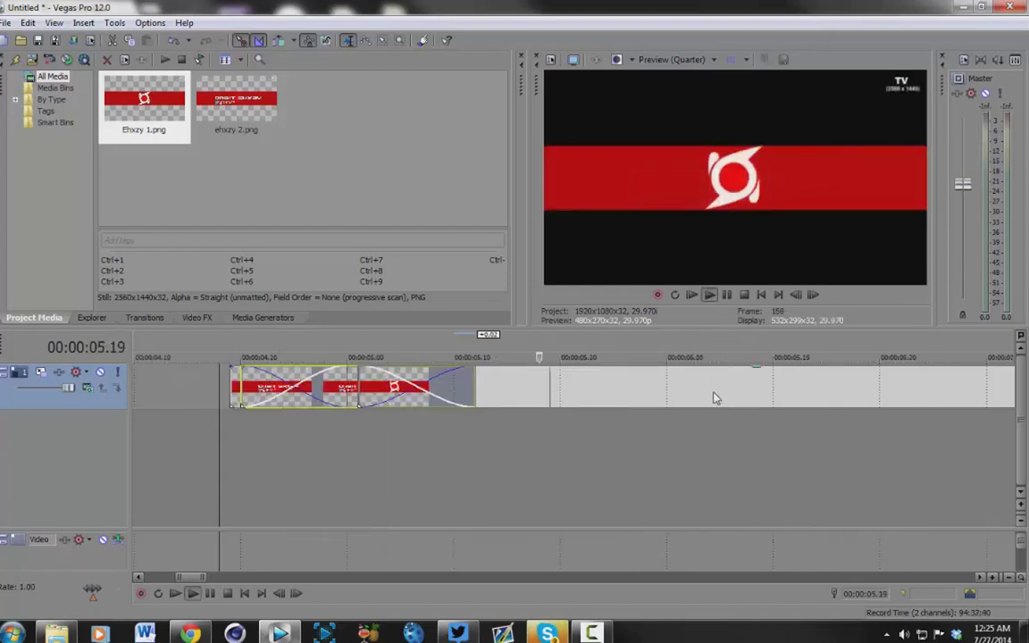
key(space)
key(space)
key(space)
Split the last Ehxzy 1 clip one frame after the second crossfade, at 00:00:05.13, and delete the part after the cut
click(481, 400)
scroll(507, 407, up, 1)
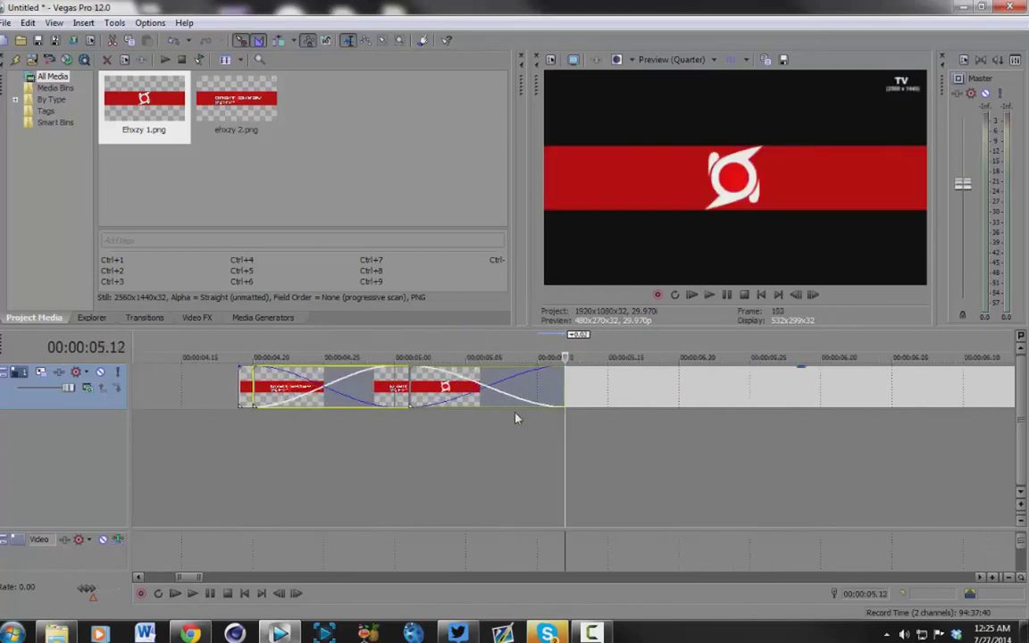
click(578, 436)
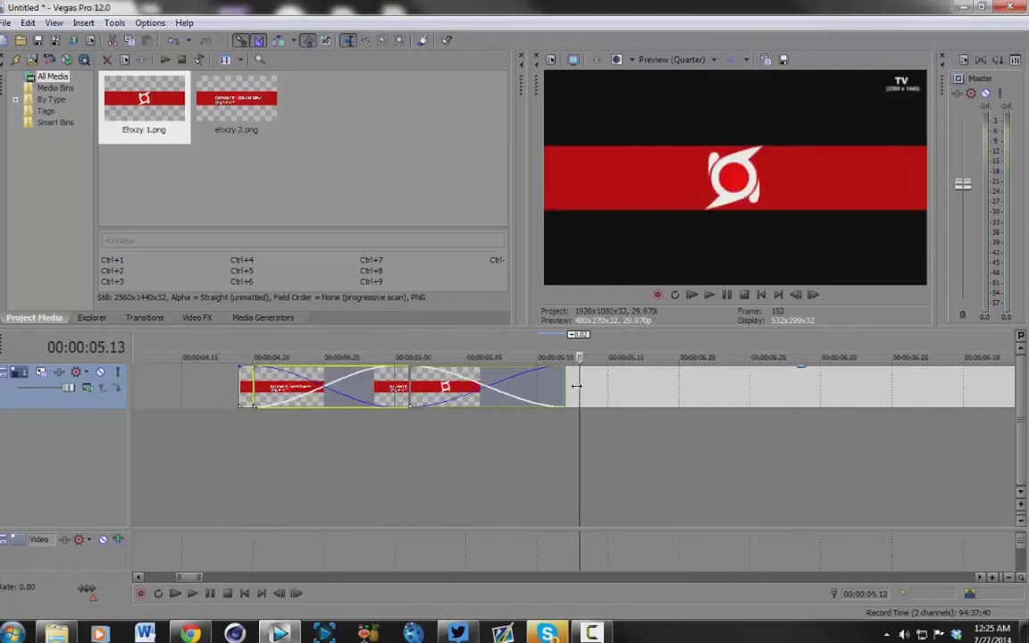
click(576, 386)
key(s)
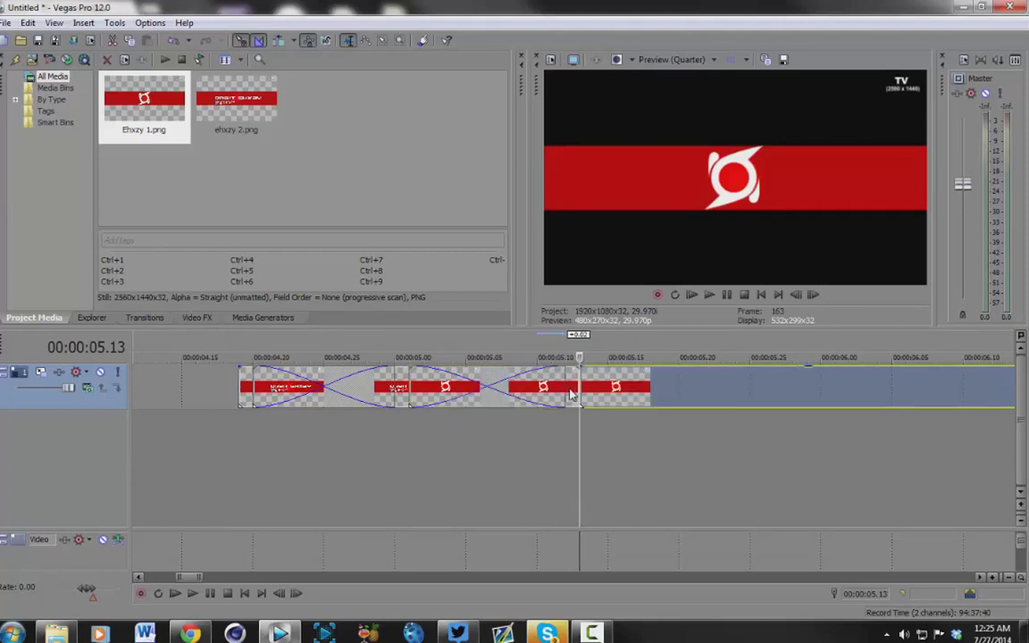
key(Delete)
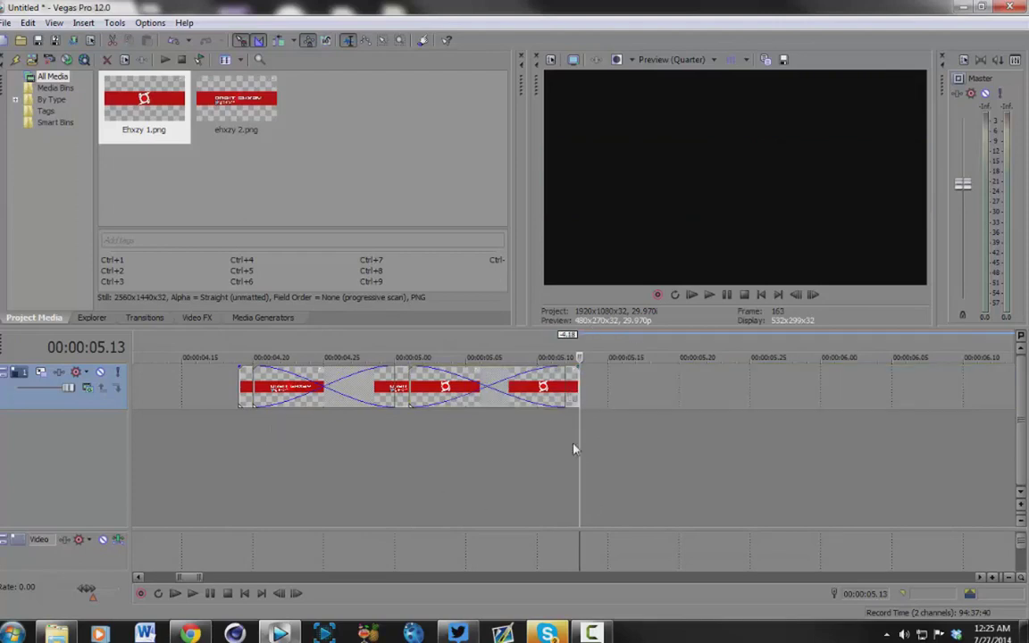
Select the time range covering all clips, from 00:00:04.19 to 00:00:05.13, and open the Render As settings
click(627, 478)
drag(584, 470, 243, 459)
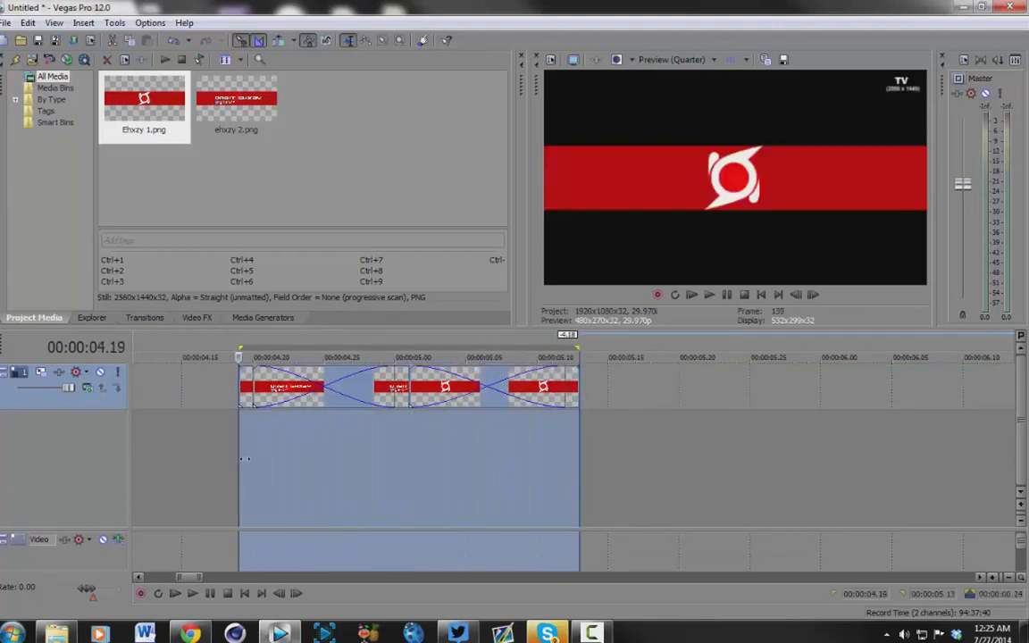
click(6, 24)
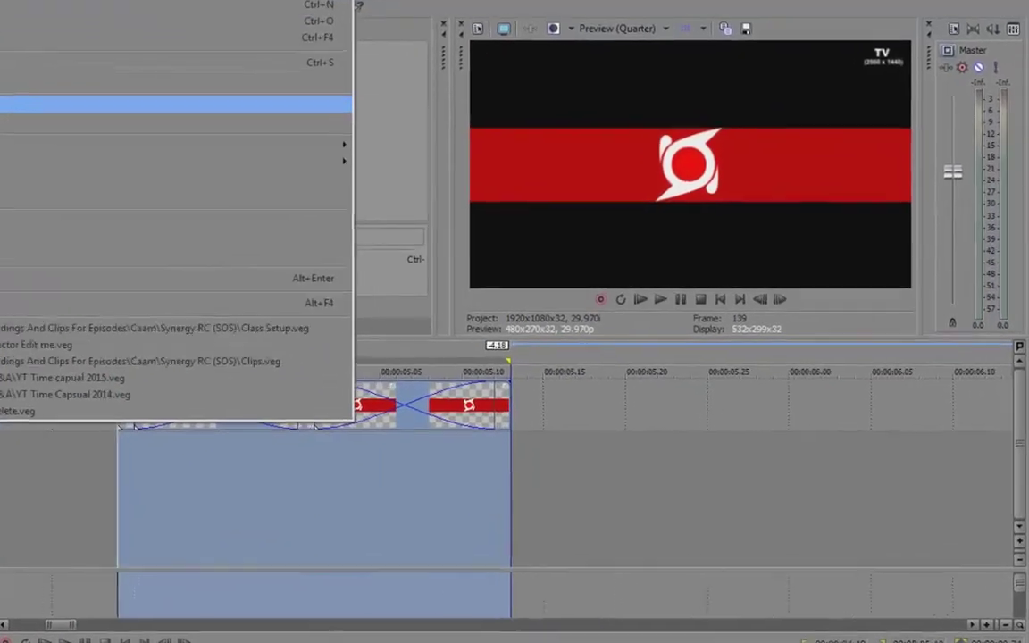
click(33, 125)
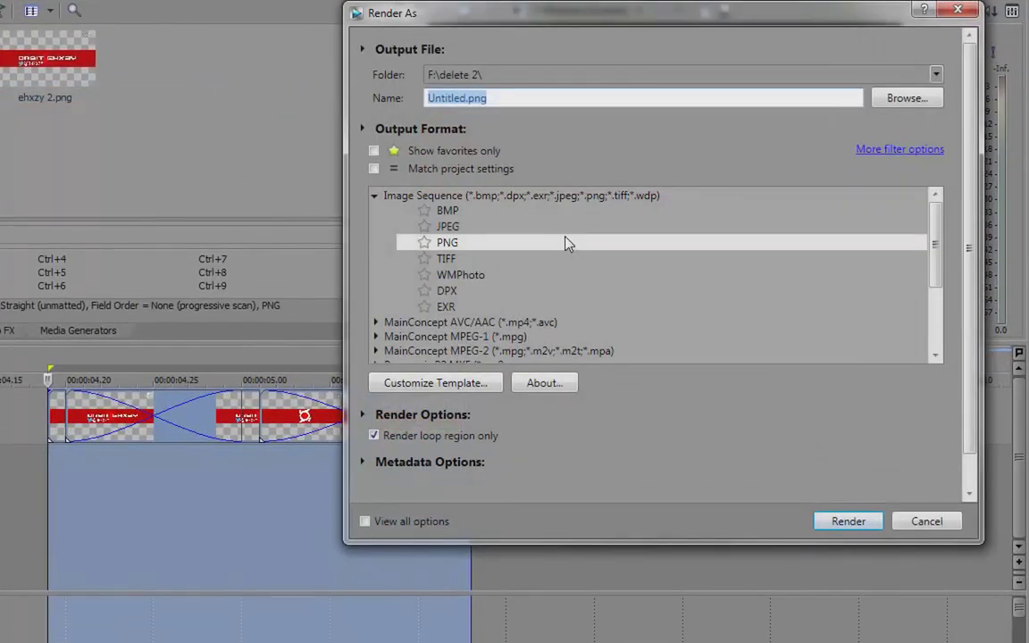
Create a new folder on Local Disk (F:) for the output, try to name it delete, and decline the folder merge
click(907, 98)
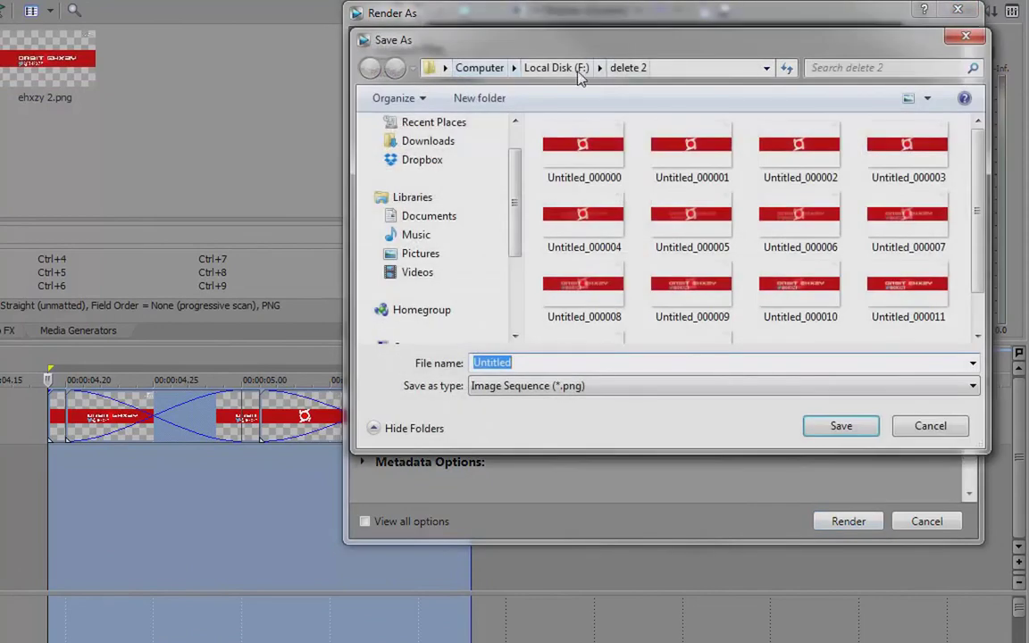
click(577, 70)
click(474, 98)
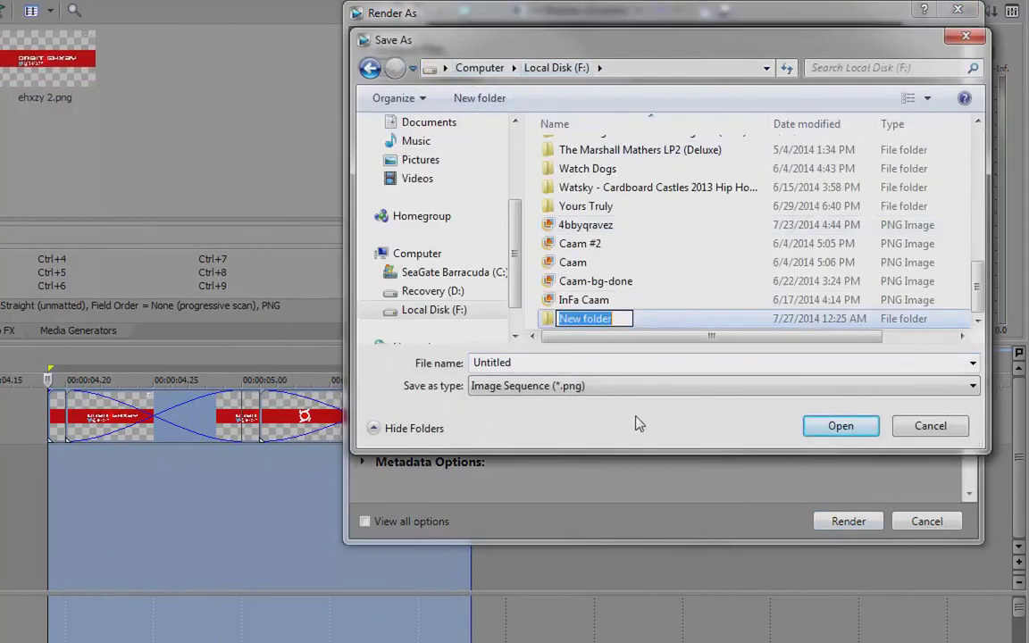
text(delete)
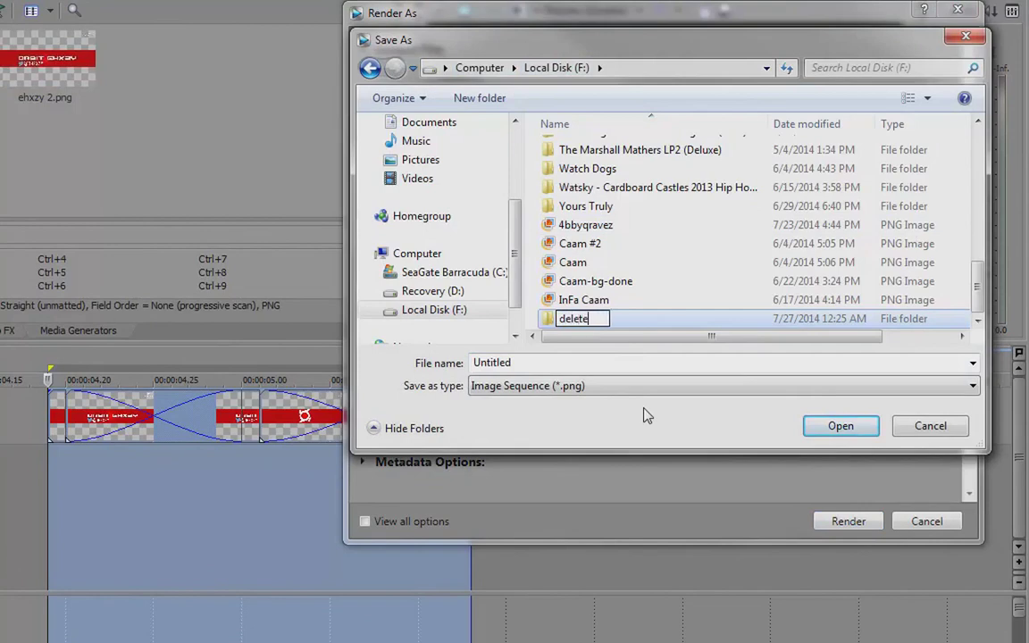
key(Return)
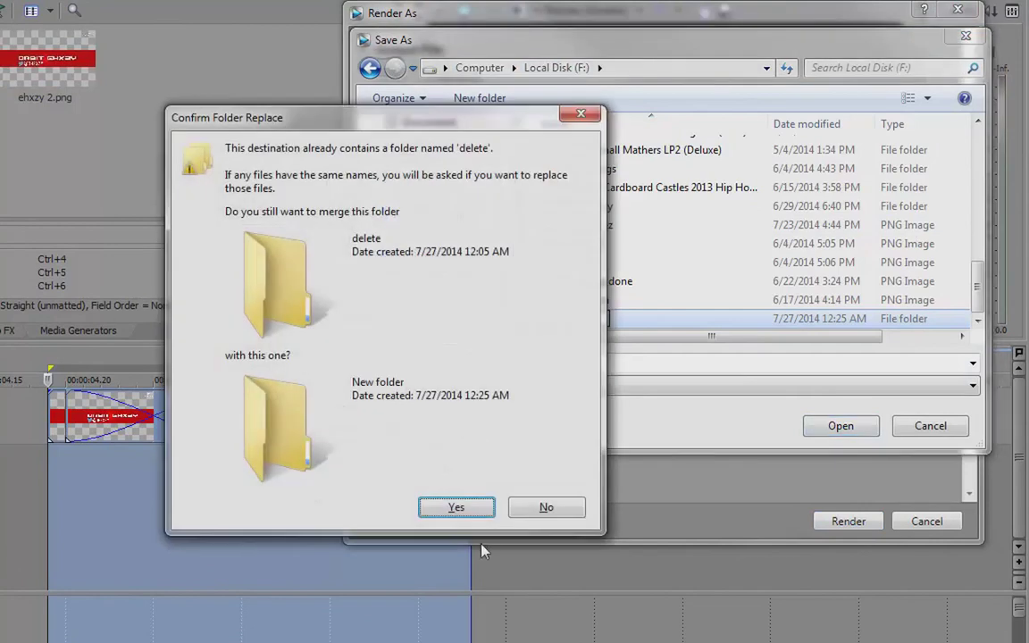
click(569, 514)
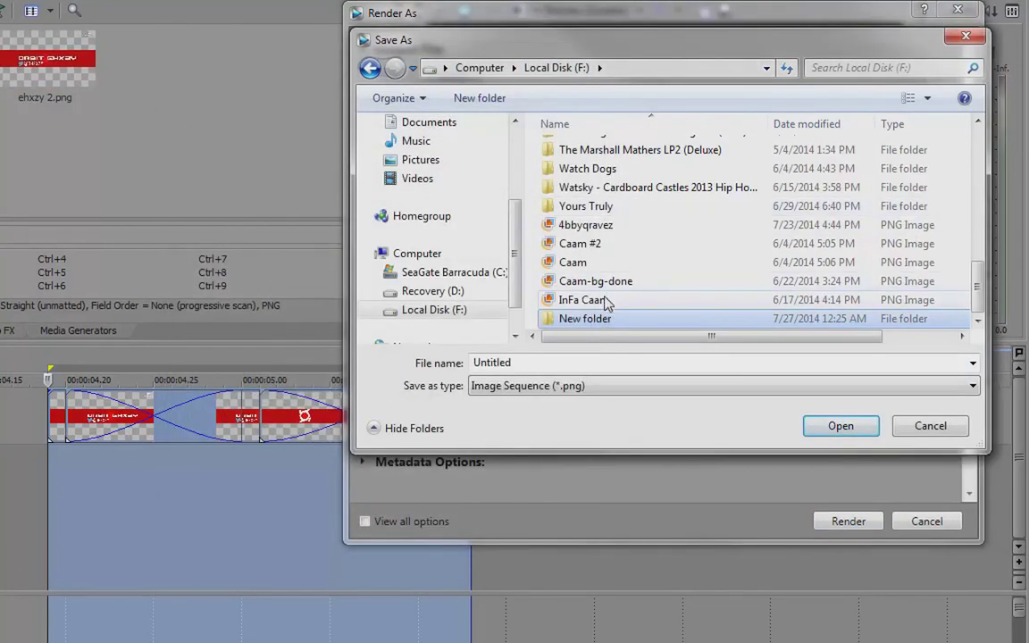
Set the output to Untitled.png in New folder, render the loop region as a PNG image sequence, and close the render progress dialog
click(835, 430)
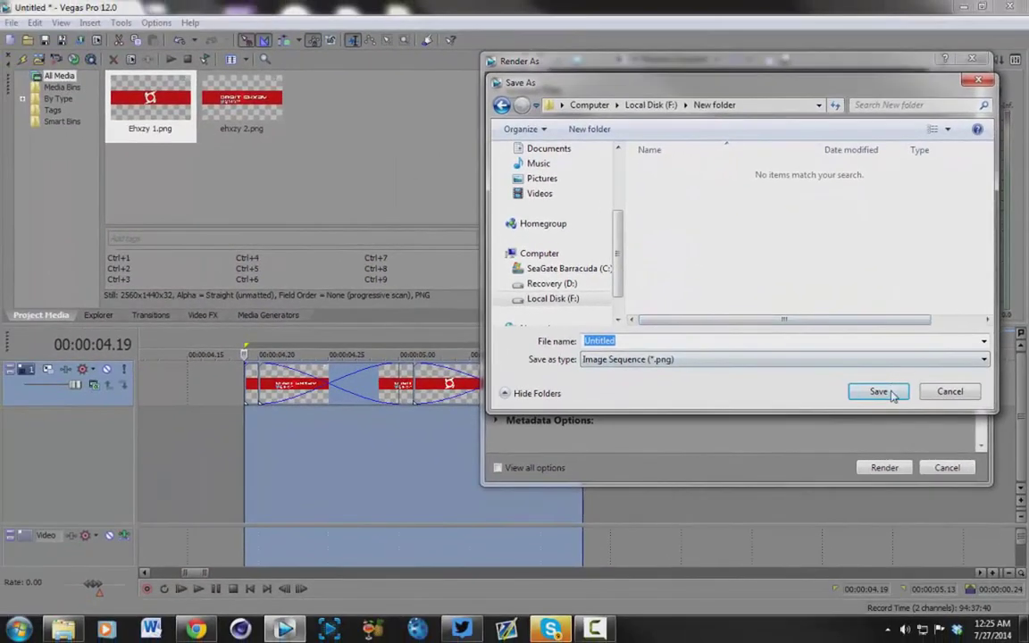
click(873, 395)
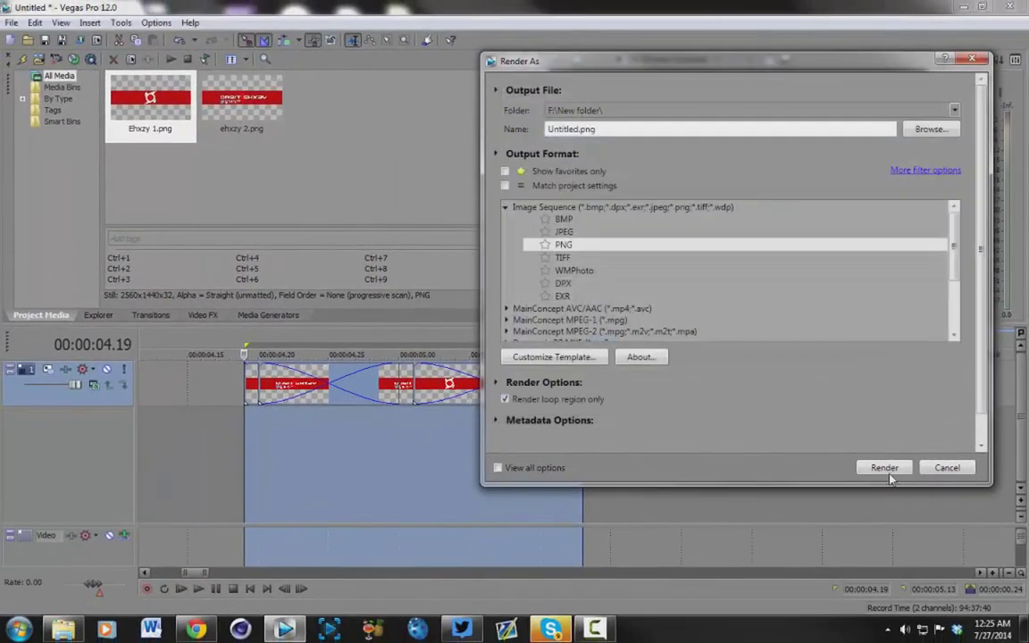
click(879, 474)
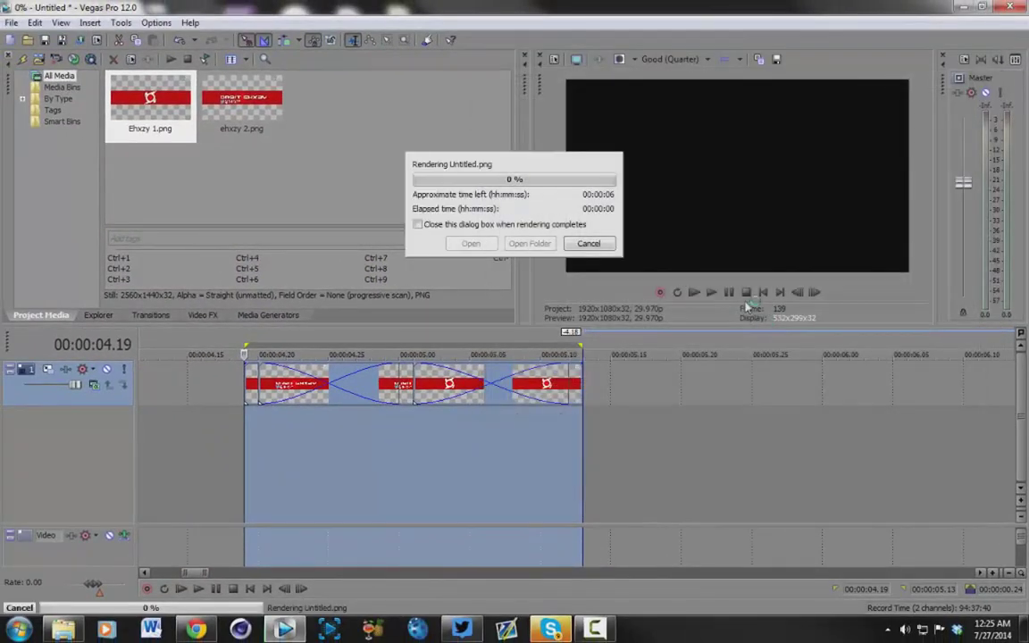
click(587, 243)
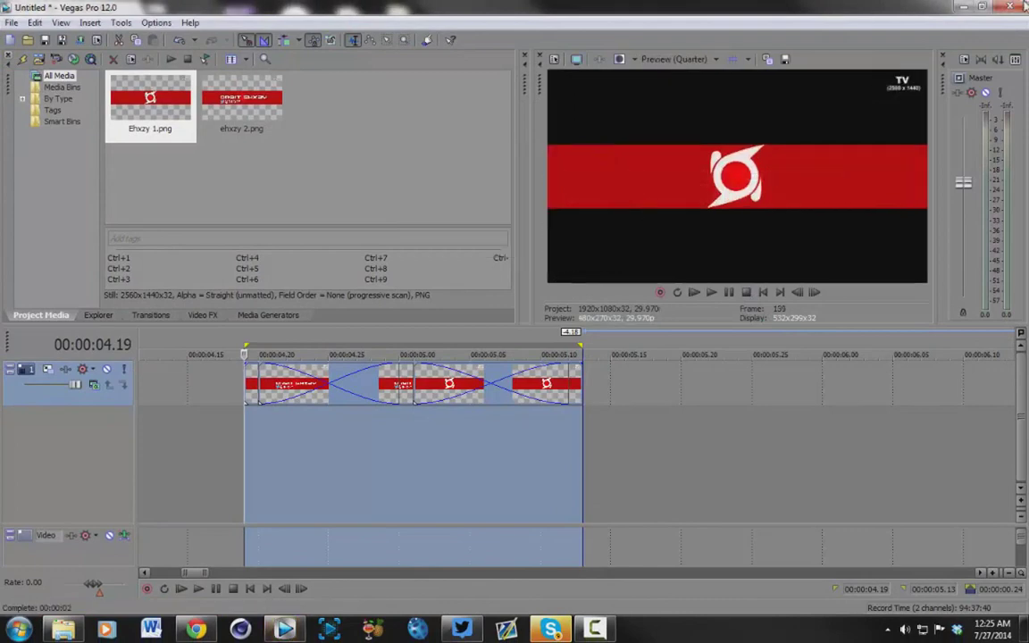
Close Vegas Pro without saving the project and launch Photoshop
click(1007, 9)
click(527, 260)
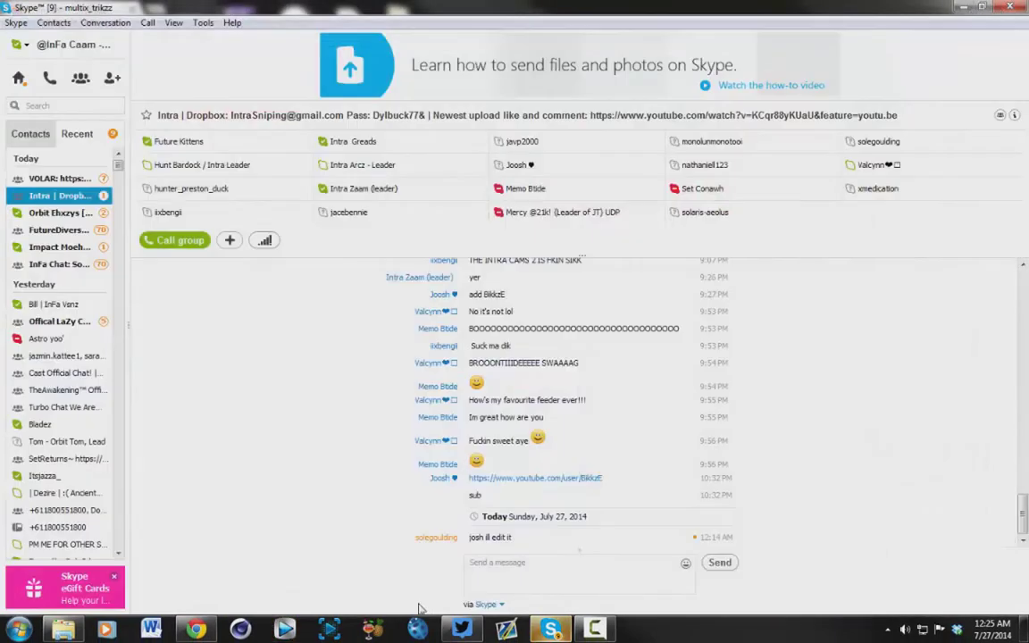
key(super)
click(63, 330)
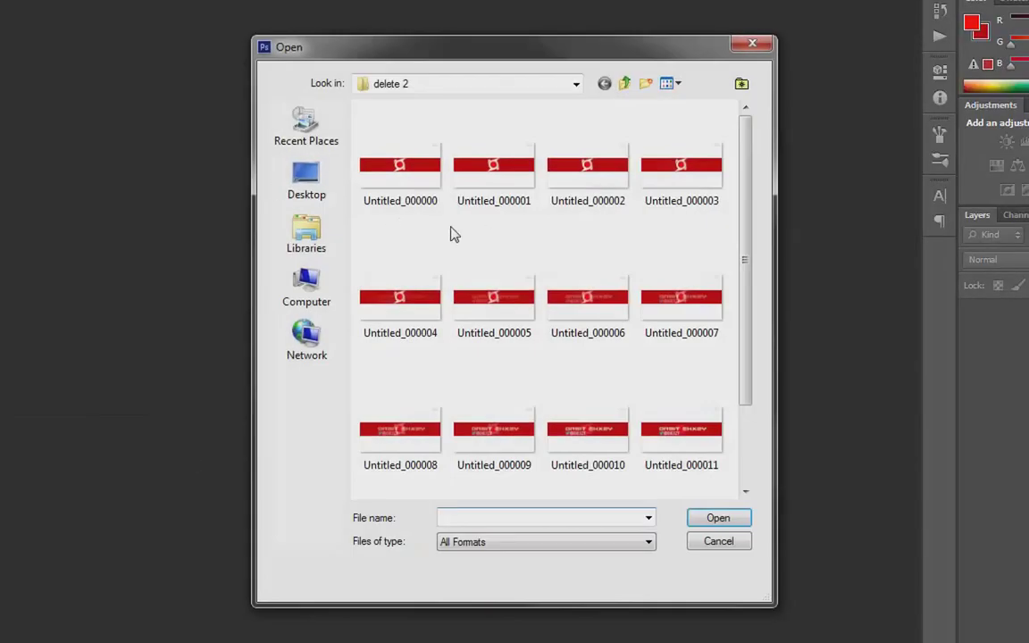
Browse to New folder on Local Disk (F:) in the Open dialog
click(576, 84)
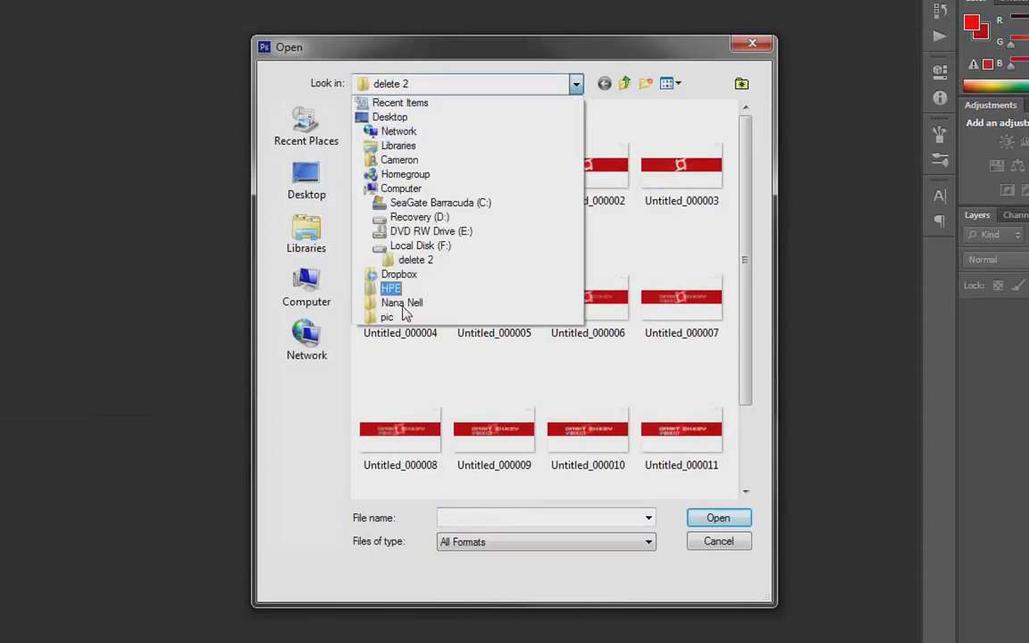
click(411, 243)
click(435, 298)
scroll(437, 299, down, 3)
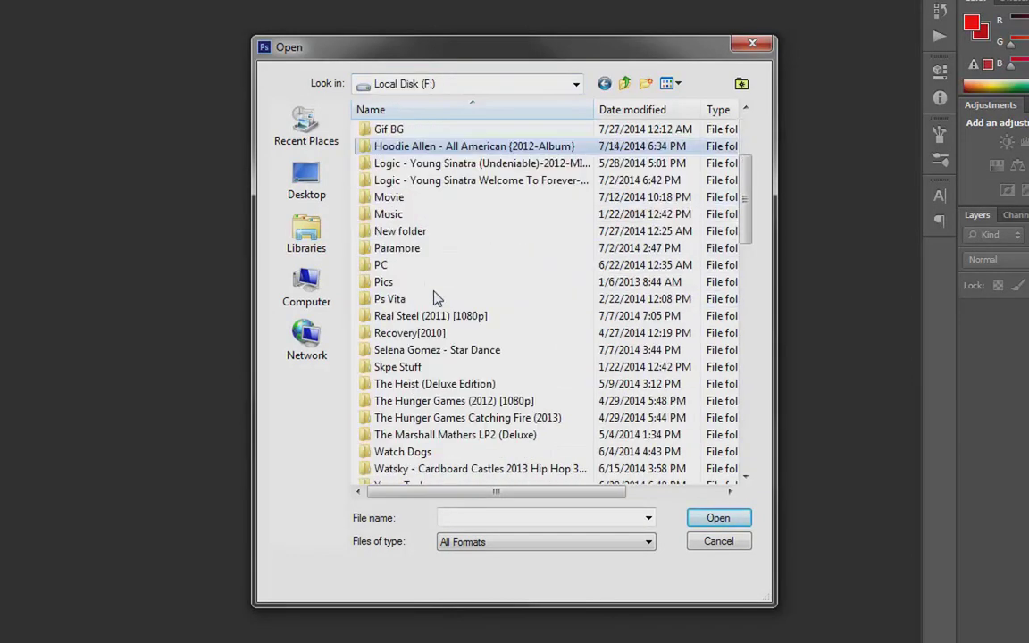
scroll(402, 232, down, 1)
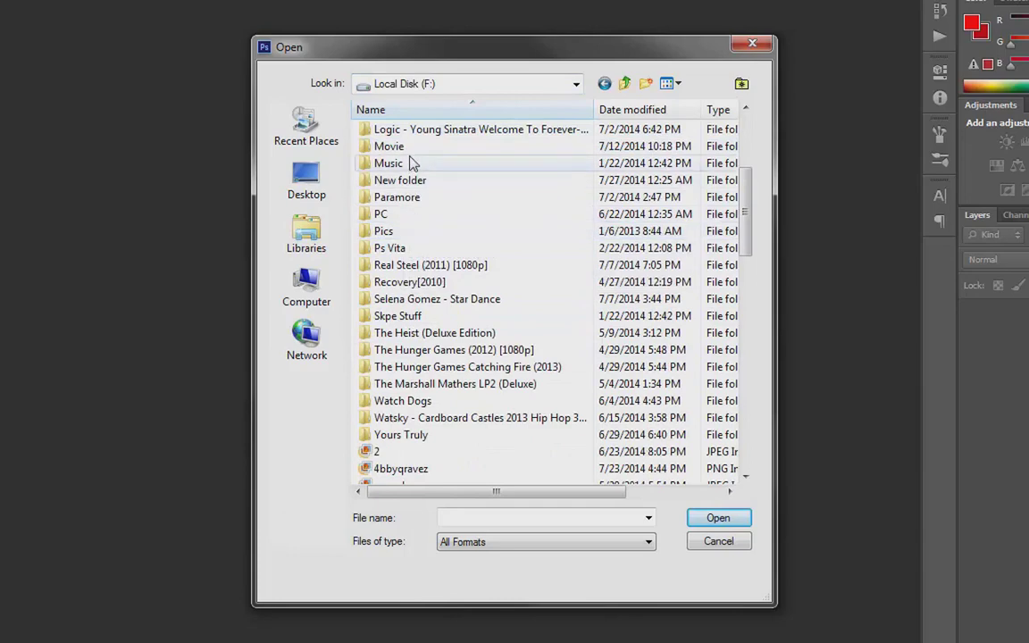
scroll(420, 304, up, 2)
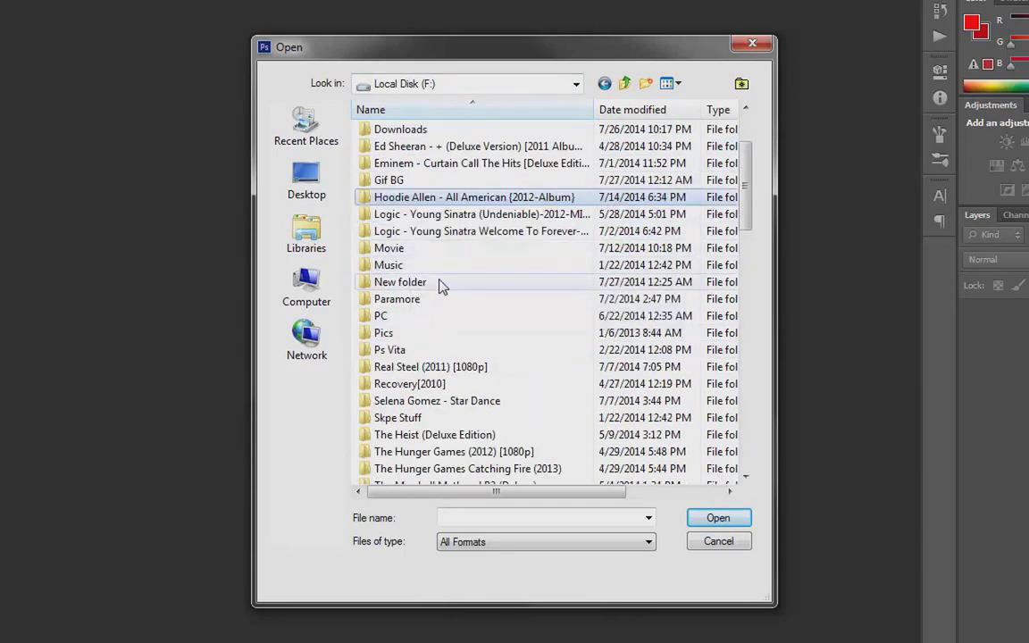
double_click(440, 284)
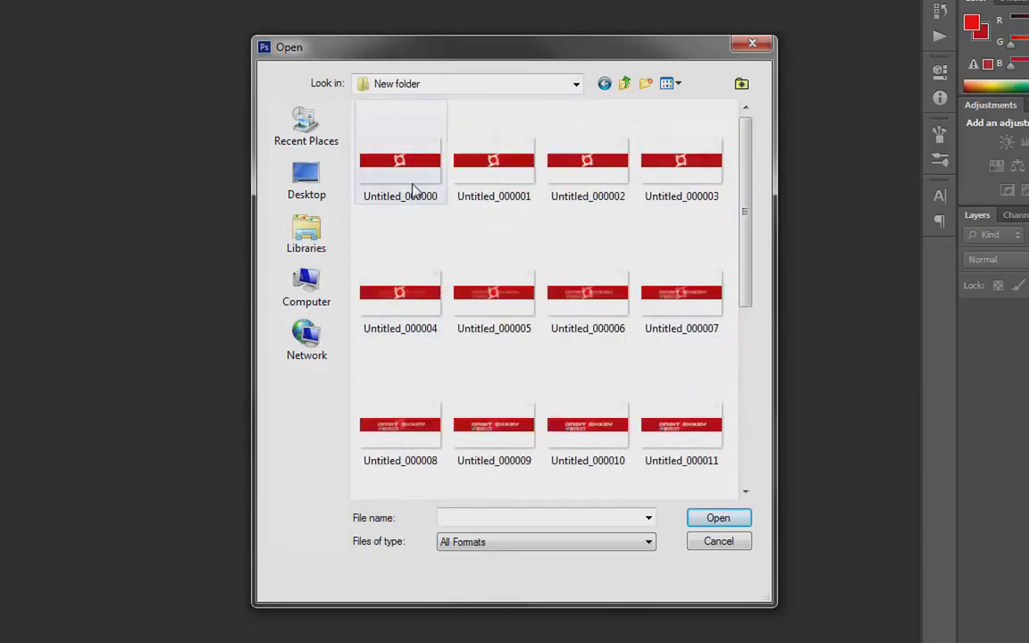
Select all rendered frames from Untitled_000000 through Untitled_000023 and open them as documents
click(411, 188)
scroll(452, 306, down, 3)
scroll(704, 453, up, 3)
scroll(703, 453, down, 5)
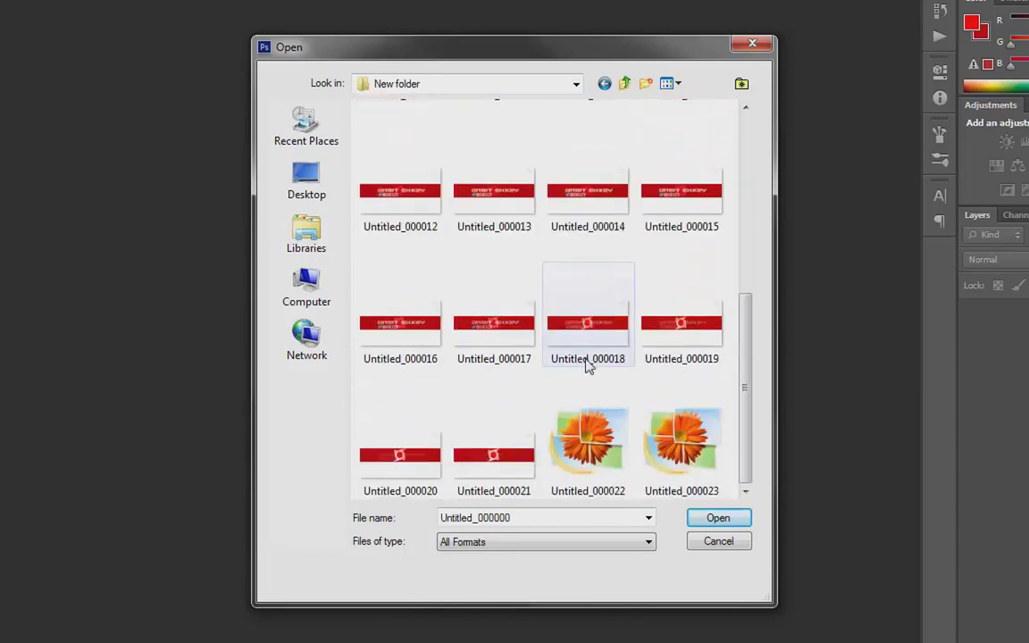
shift+click(652, 457)
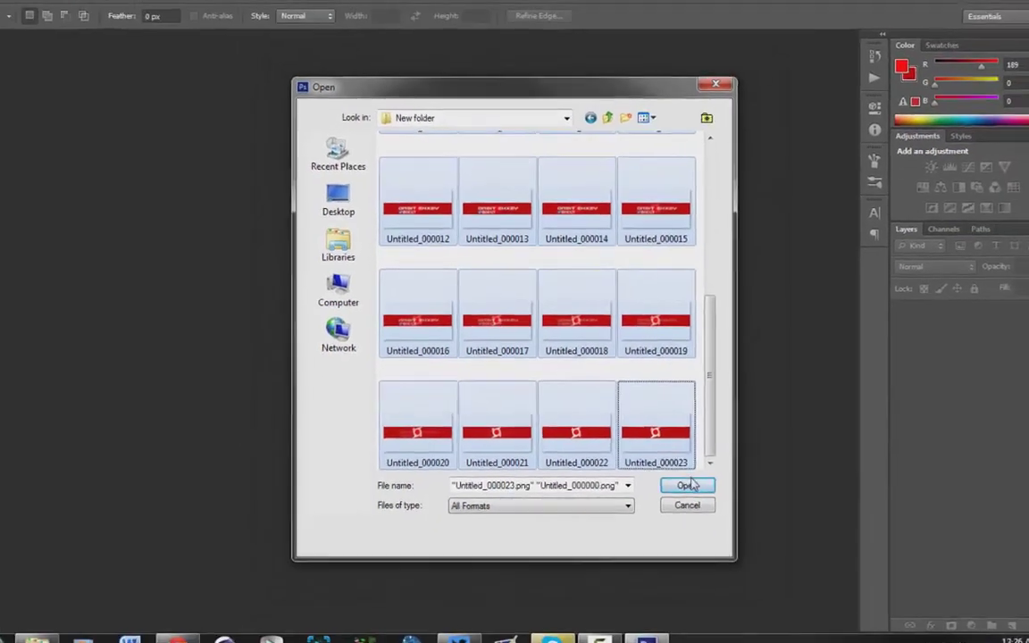
click(718, 519)
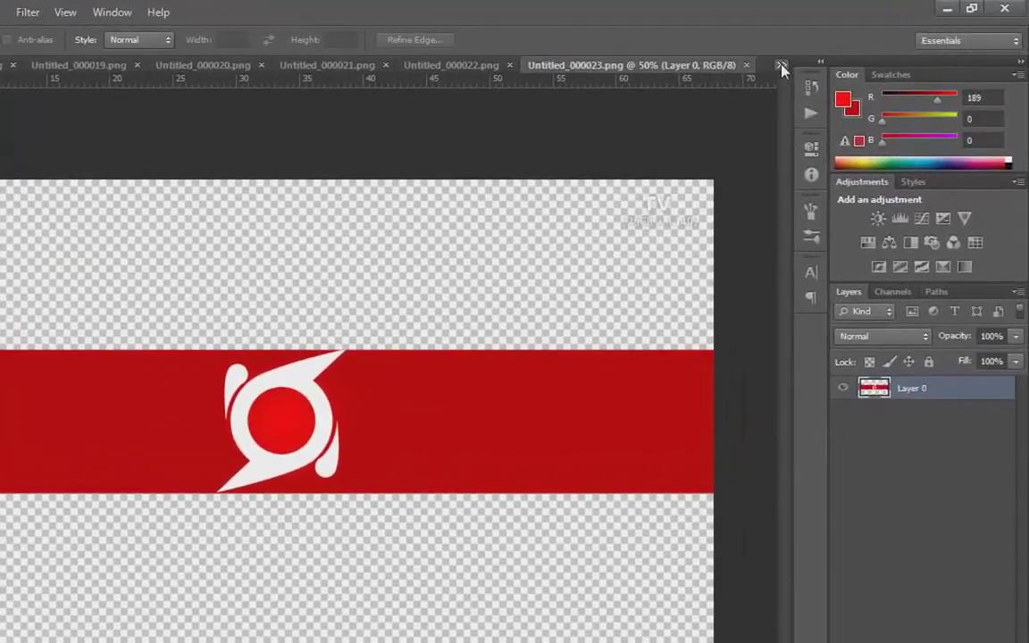
Copy the entire Untitled_000001.png frame into Untitled_000000.png as a new layer aligned with the canvas, and close Untitled_000001.png
click(830, 52)
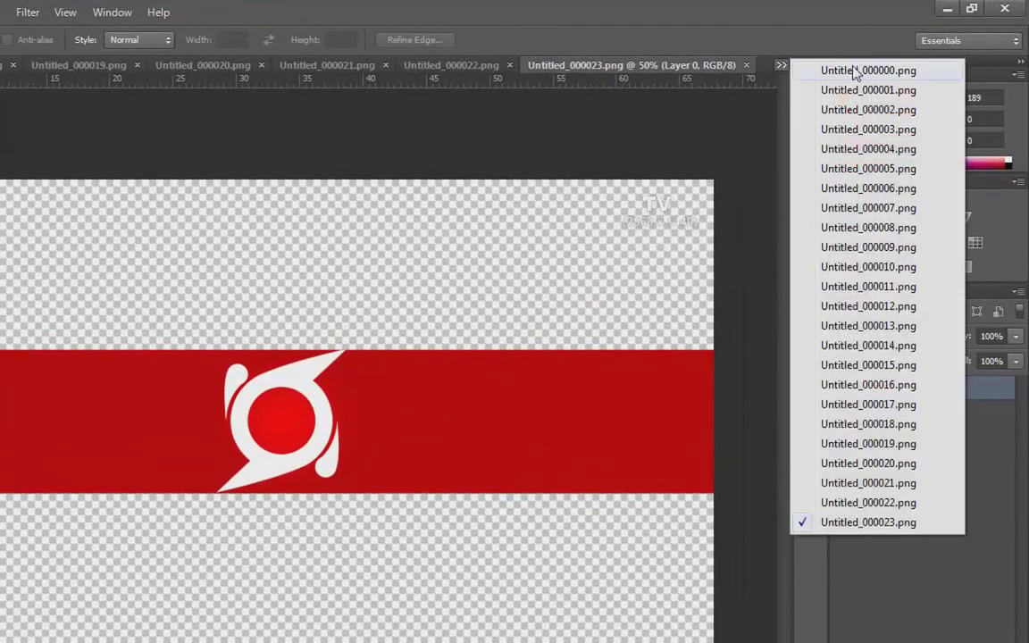
click(865, 71)
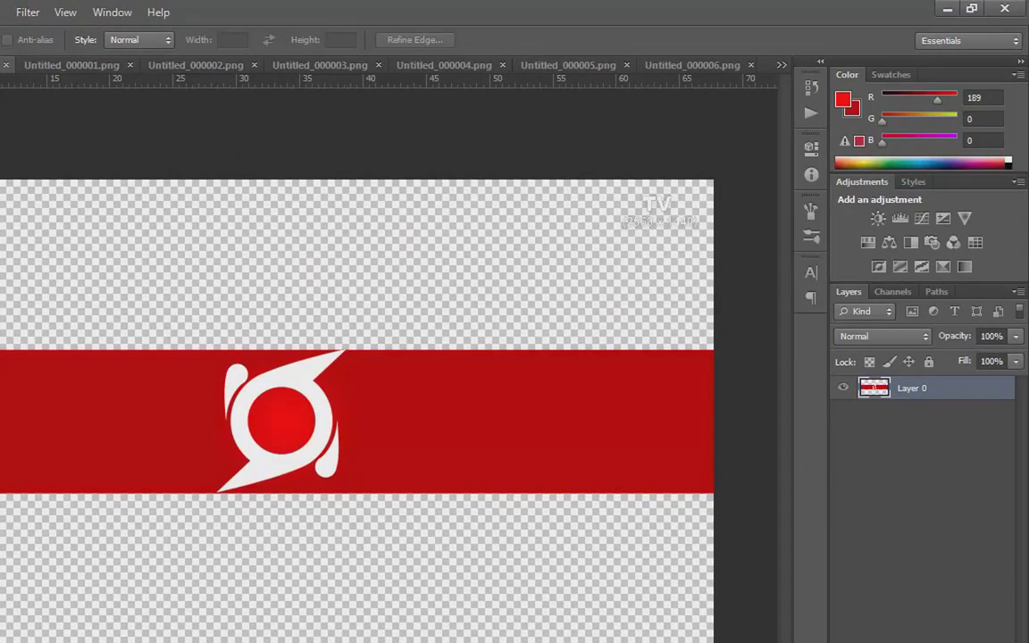
click(69, 66)
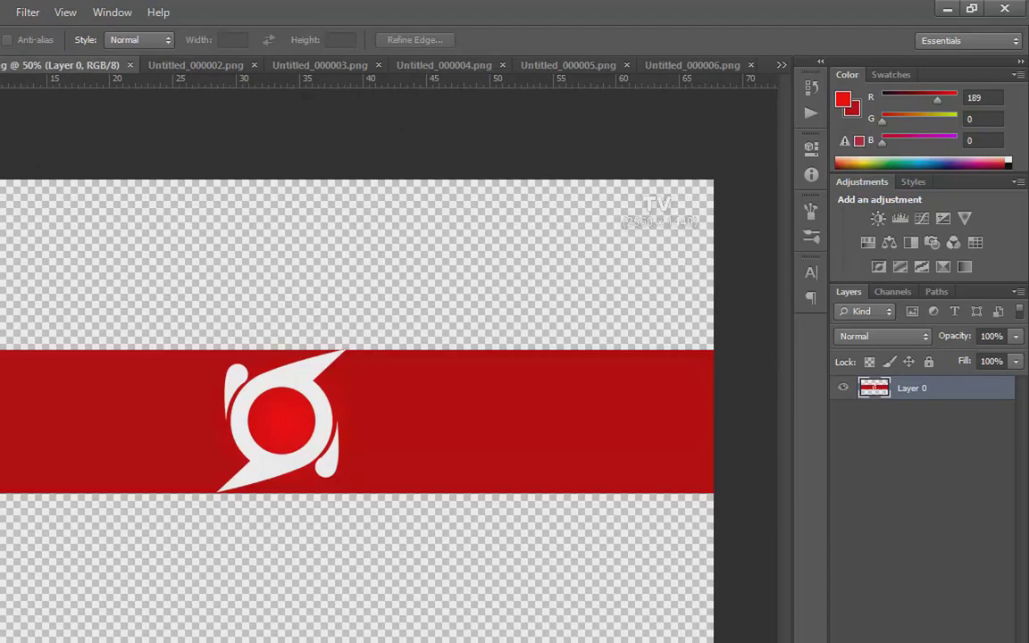
key(ctrl+a)
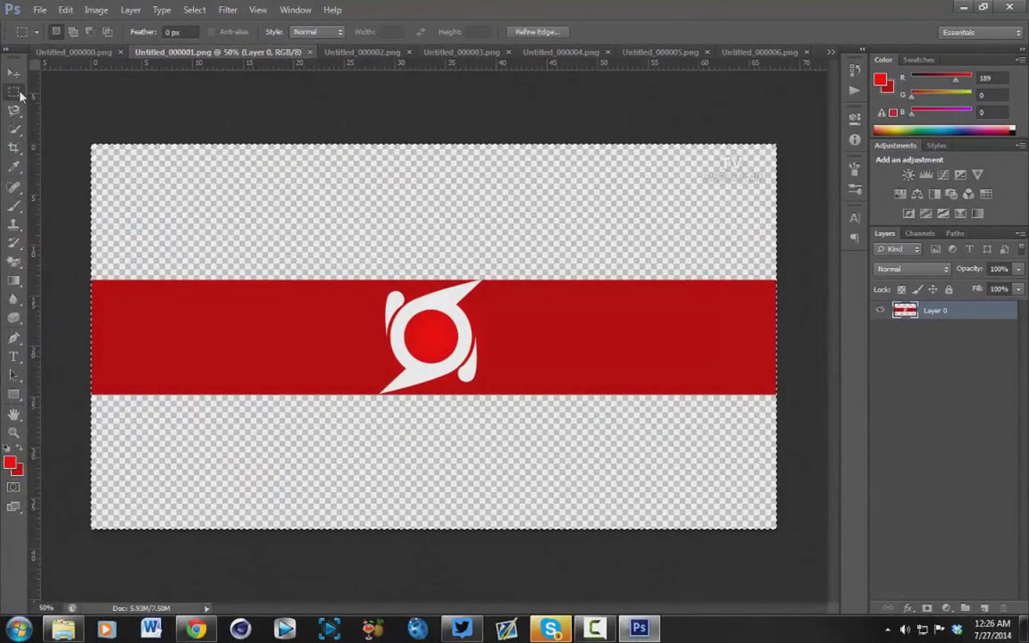
click(15, 72)
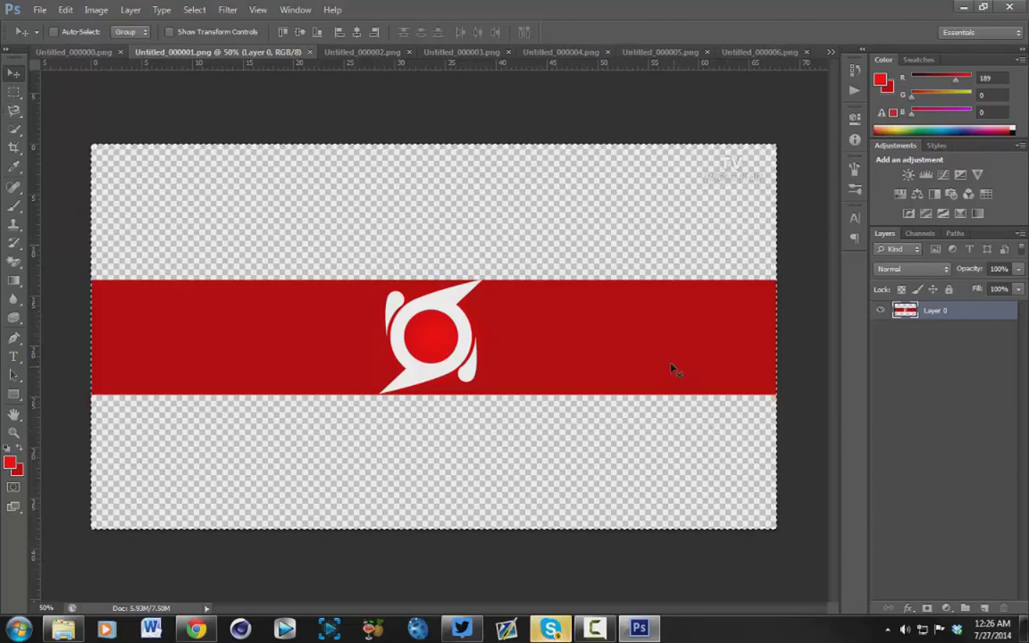
drag(149, 102, 755, 412)
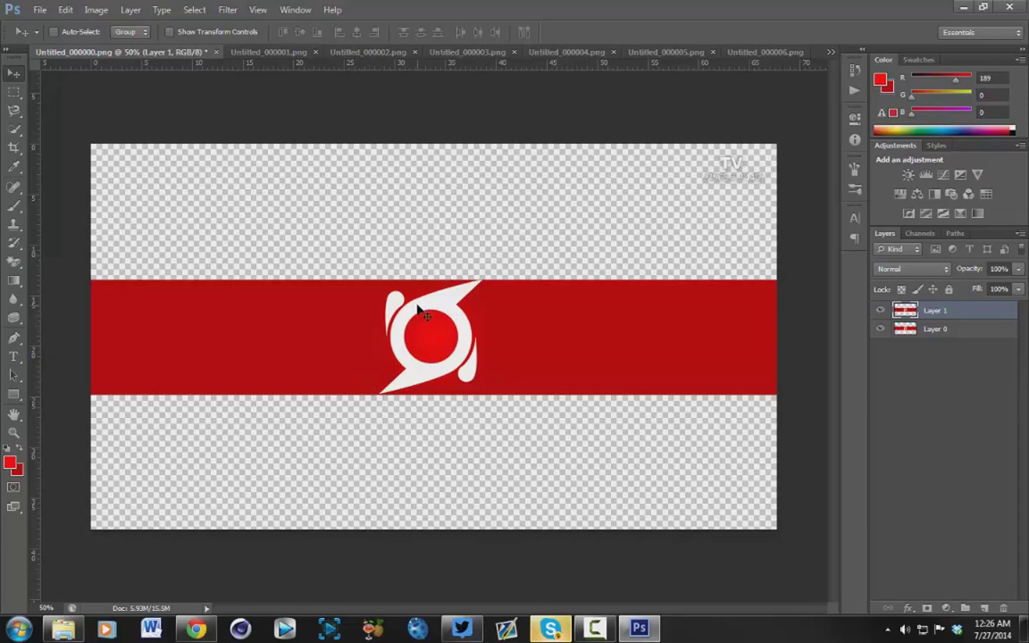
click(314, 52)
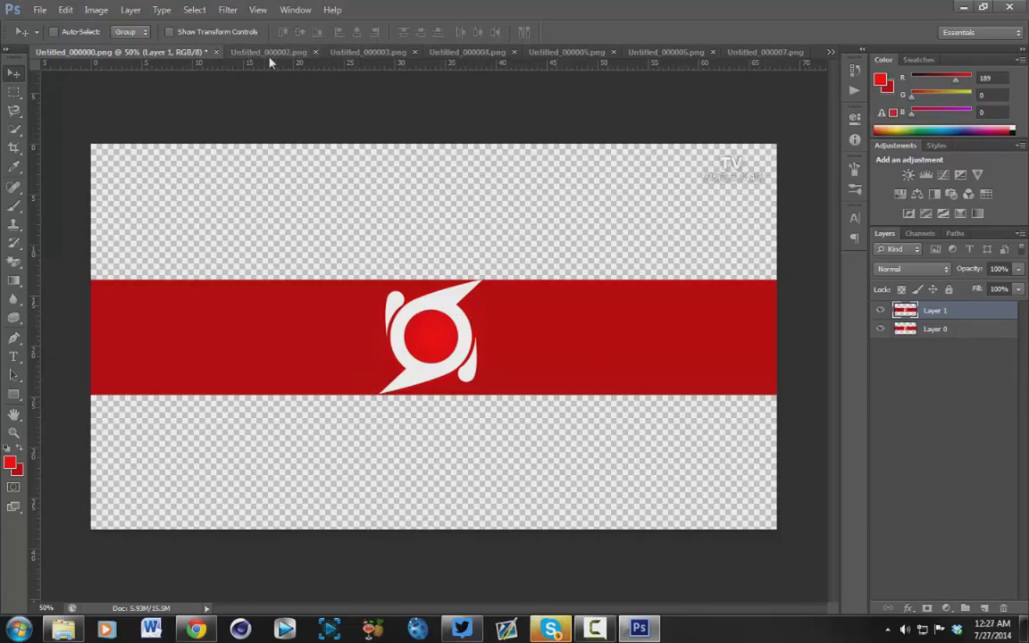
Copy the entire Untitled_000002.png frame into Untitled_000000.png as the top layer aligned with the canvas, and close Untitled_000002.png
click(270, 56)
click(15, 92)
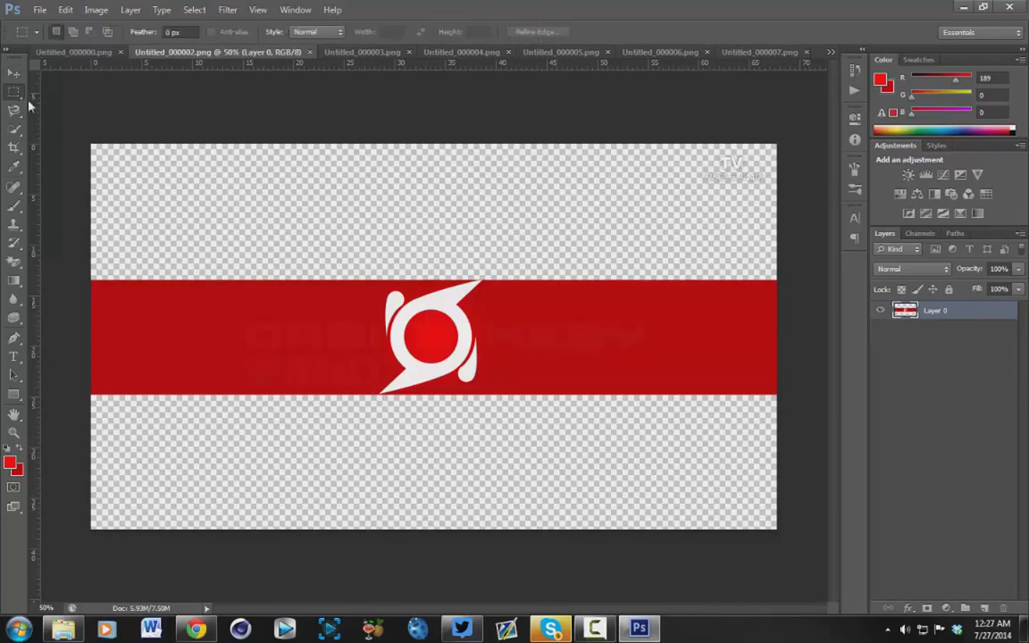
key(ctrl+a)
key(v)
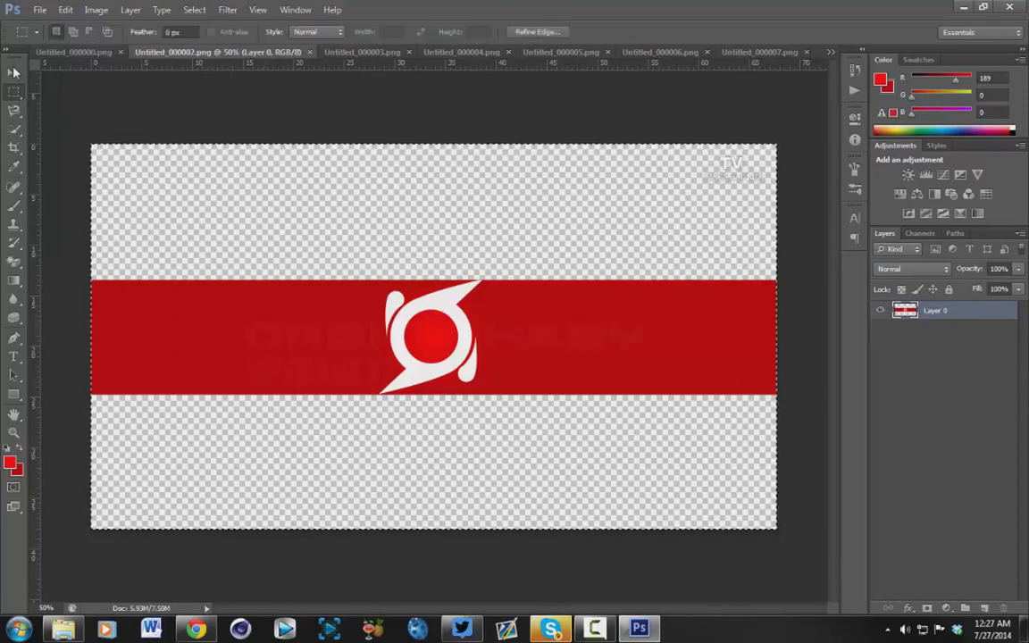
drag(282, 240, 101, 78)
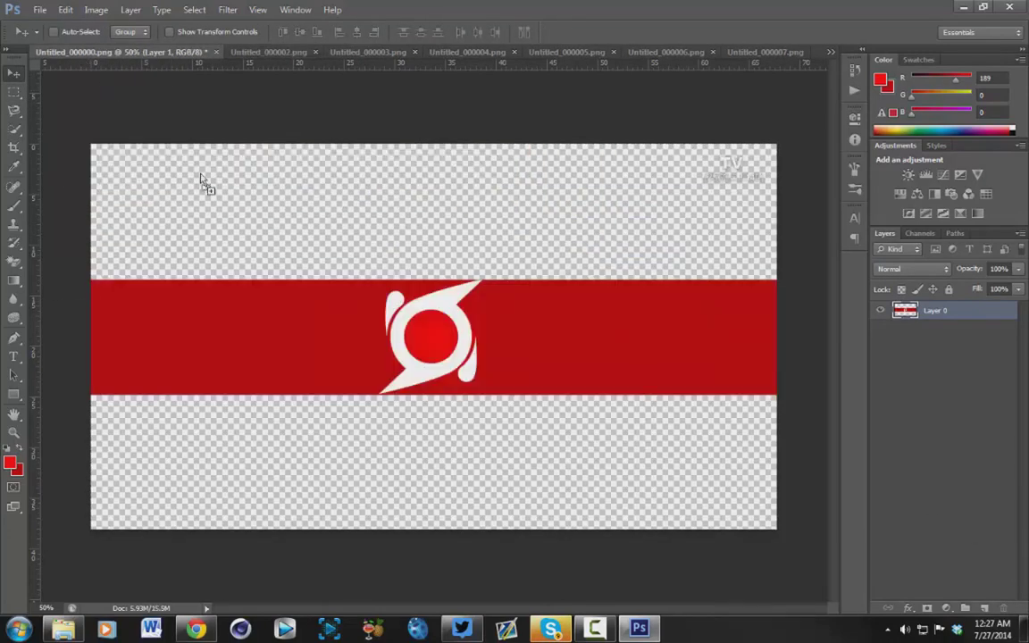
drag(202, 178, 343, 316)
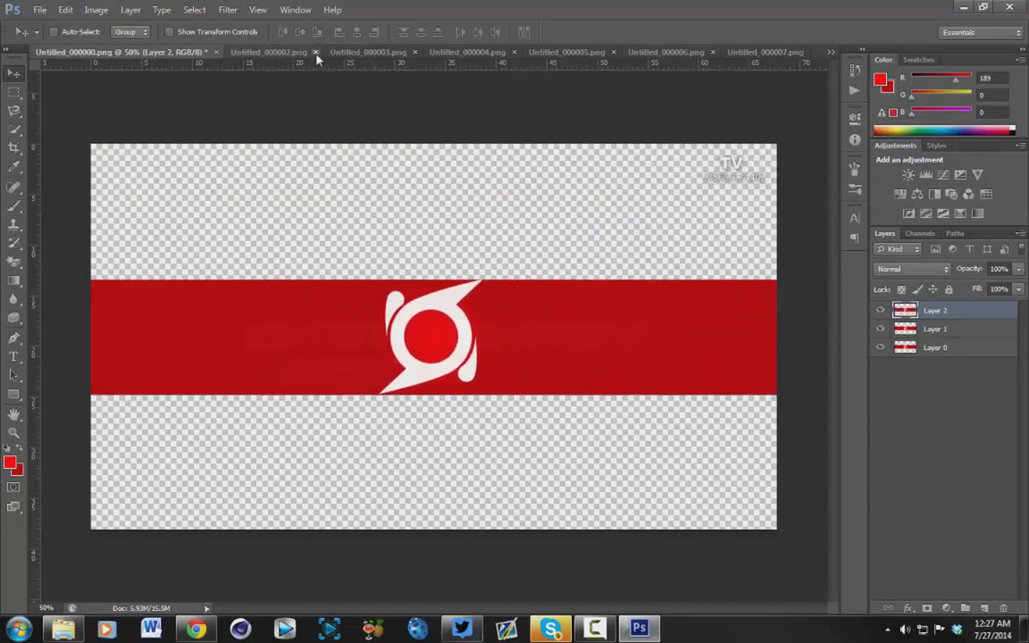
click(316, 53)
Copy the entire Untitled_000003.png frame into Untitled_000000.png as the top layer aligned with the canvas, and close Untitled_000003.png
click(283, 53)
click(14, 93)
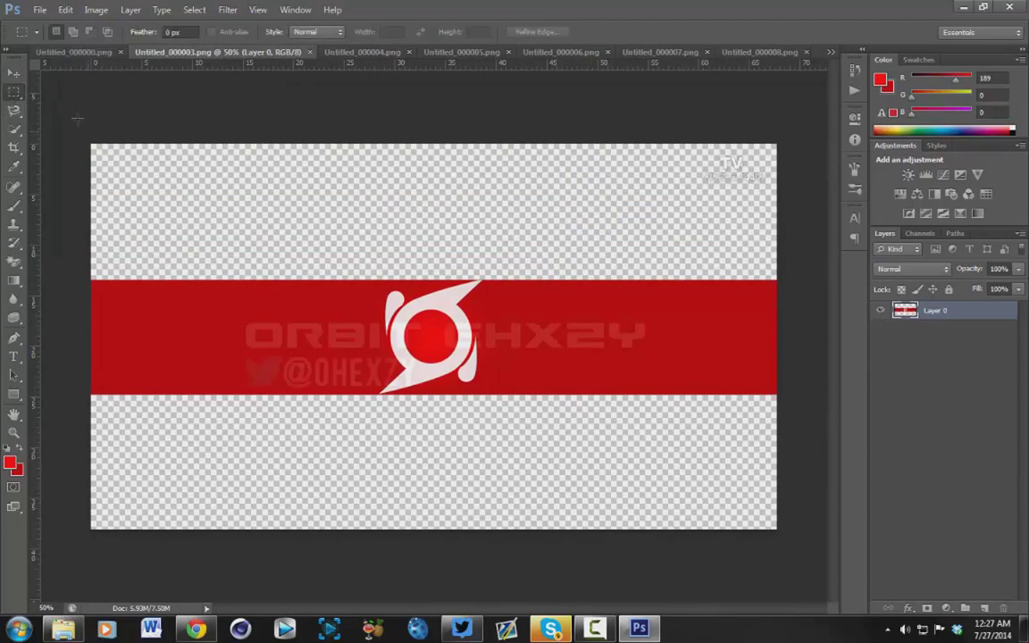
drag(78, 119, 791, 541)
click(13, 73)
drag(248, 234, 339, 302)
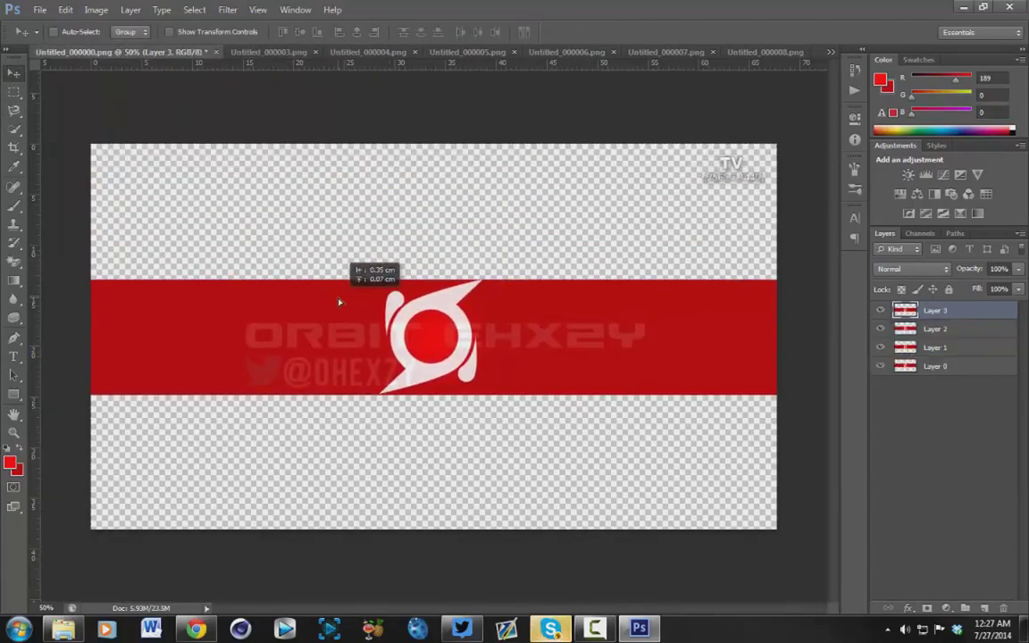
click(315, 52)
Copy the entire Untitled_000004.png frame into Untitled_000000.png as the top layer aligned with the canvas, and close Untitled_000004.png
click(273, 54)
click(14, 93)
drag(82, 134, 791, 536)
click(14, 74)
drag(222, 253, 267, 262)
click(315, 52)
Copy the full Untitled_000005.png and Untitled_000006.png frames in order into Untitled_000000.png as aligned top layers, and close both source files
key(m)
key(v)
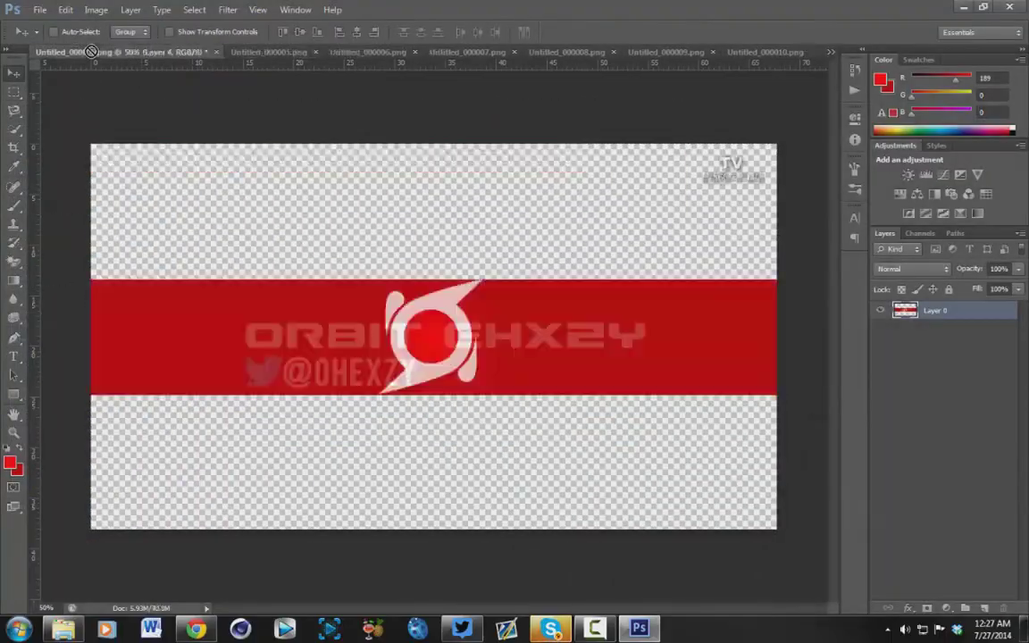
drag(92, 52, 320, 332)
click(13, 93)
click(13, 73)
drag(231, 214, 319, 267)
click(315, 52)
Copy the full Untitled_000007.png and Untitled_000008.png frames in order into Untitled_000000.png as aligned top layers, and close both source files
click(268, 52)
drag(268, 224, 391, 373)
click(316, 51)
click(269, 52)
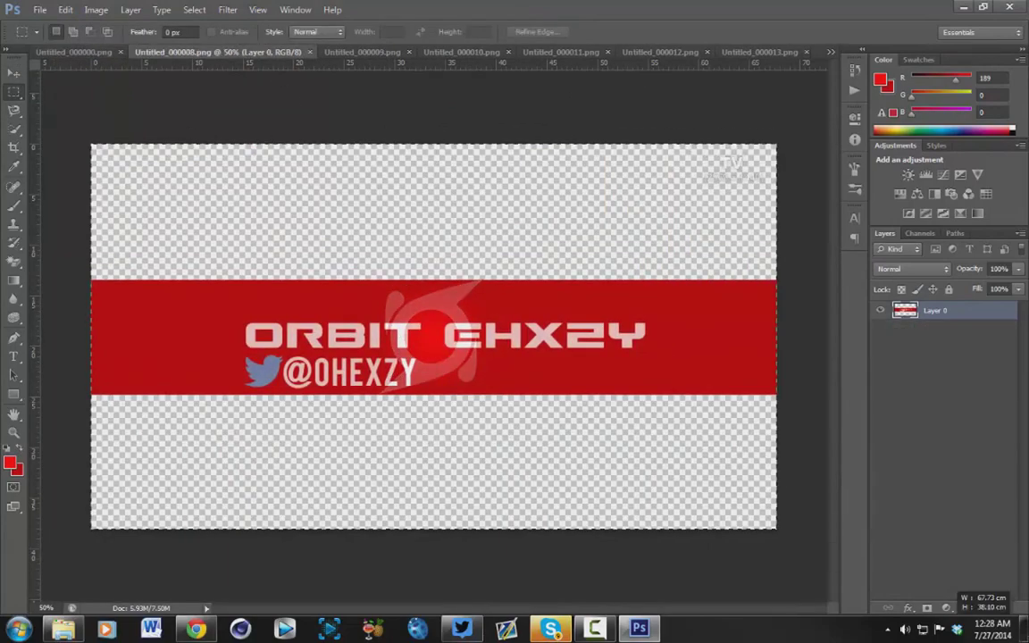
drag(268, 223, 411, 357)
click(307, 52)
Copy the entire Untitled_000009.png frame into Untitled_000000.png as the top layer aligned with the canvas, and close Untitled_000009.png
click(268, 52)
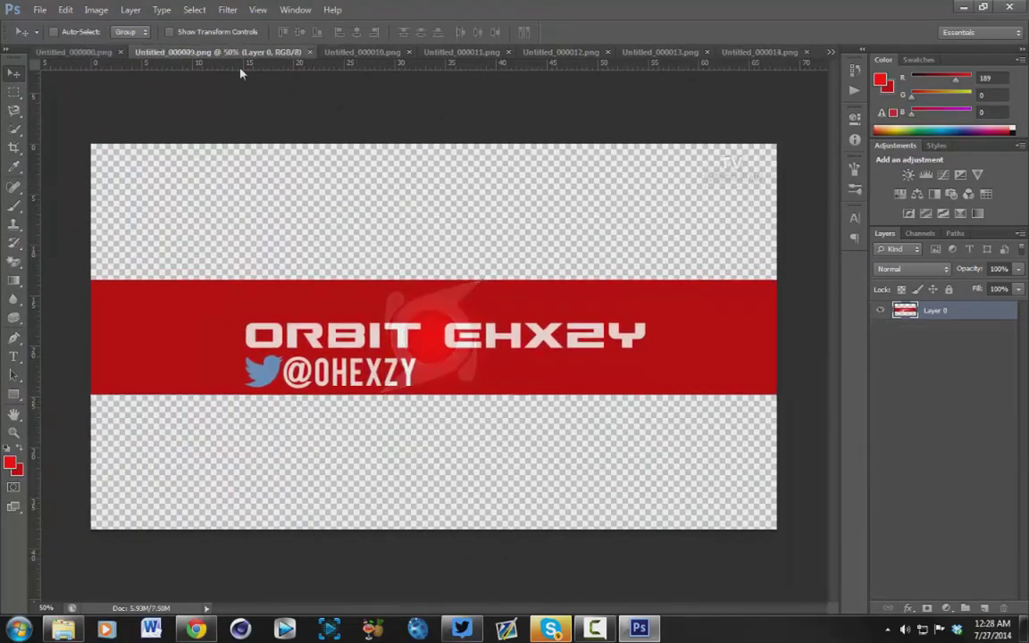
drag(540, 418, 181, 244)
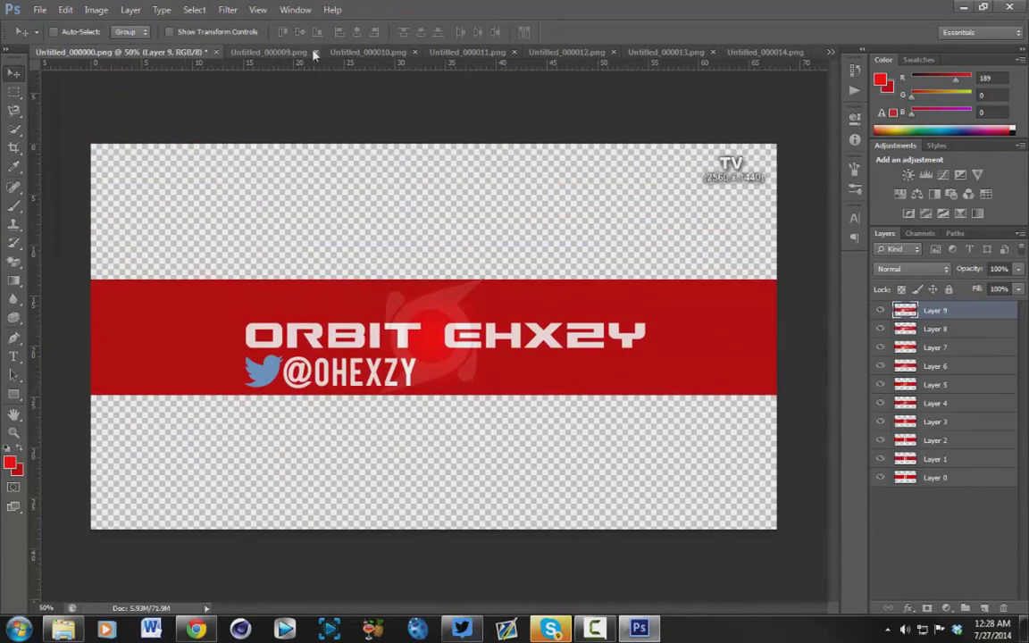
click(315, 52)
Copy the entire Untitled_000010.png frame into Untitled_000000.png as the top layer aligned with the canvas, and close Untitled_000010.png
click(268, 52)
click(14, 92)
click(14, 74)
drag(286, 223, 393, 330)
drag(394, 330, 286, 223)
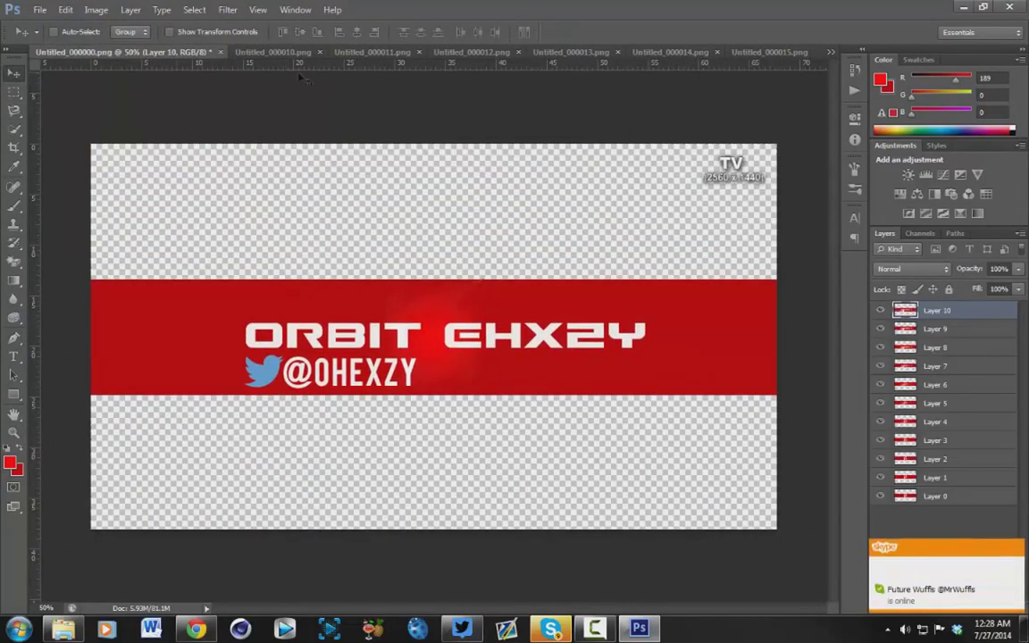
click(316, 52)
Copy the entire Untitled_000011.png frame into Untitled_000000.png as the top layer aligned with the canvas, and close Untitled_000011.png
click(268, 52)
click(13, 92)
click(13, 73)
mouse_move(213, 220)
mouse_down()
mouse_move(419, 330)
mouse_move(206, 222)
mouse_up()
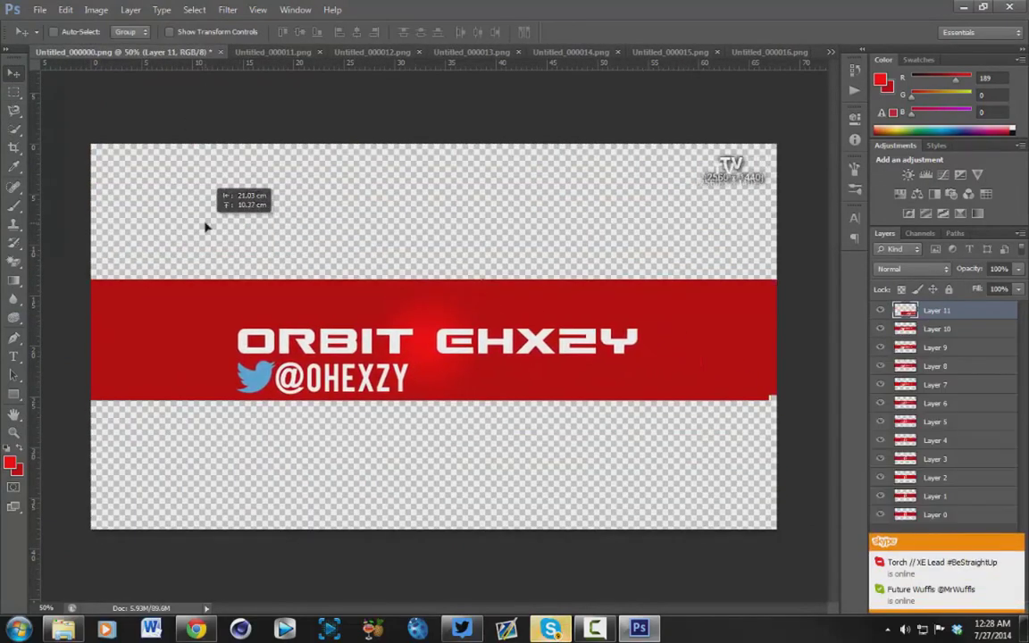
click(268, 51)
click(306, 52)
Copy the entire Untitled_000012.png frame into Untitled_000000.png as the top layer aligned with the canvas, and close Untitled_000012.png
drag(124, 156, 429, 369)
drag(428, 369, 132, 162)
click(316, 52)
Copy the entire Untitled_000013.png frame into Untitled_000000.png as the top layer aligned with the canvas, and close Untitled_000013.png
click(268, 51)
click(13, 92)
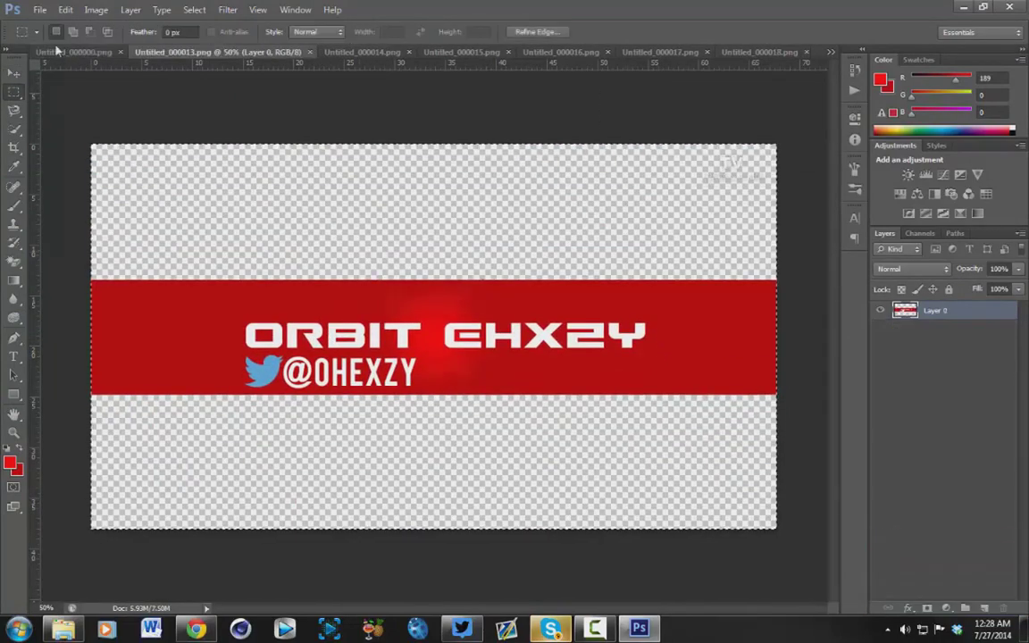
click(13, 73)
drag(208, 262, 443, 400)
drag(443, 400, 206, 263)
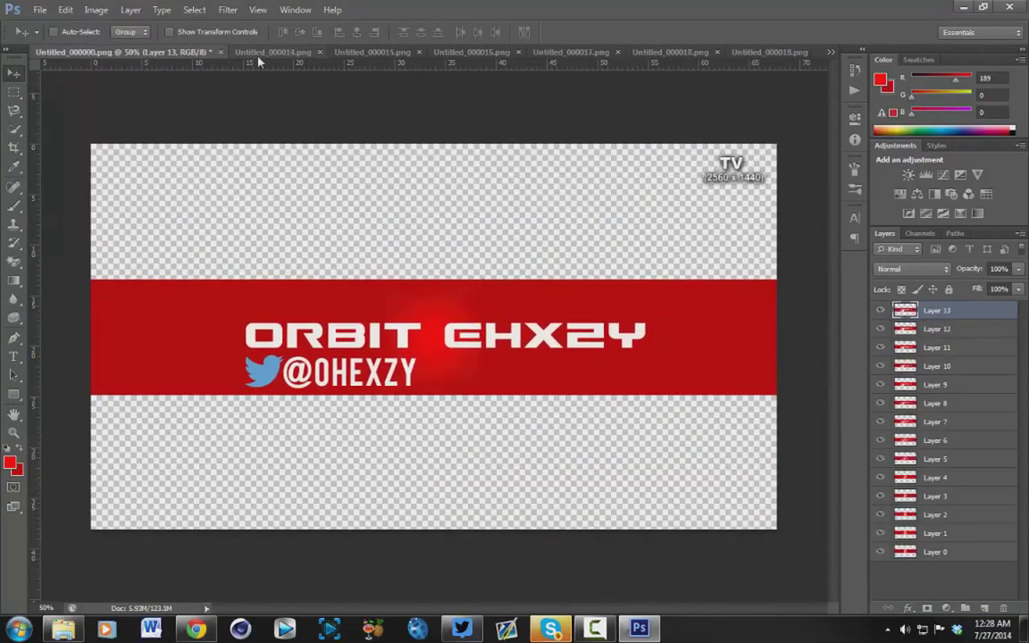
Copy the entire Untitled_000014.png frame into Untitled_000000.png as the top layer aligned with the canvas, and close Untitled_000014.png
click(268, 52)
drag(268, 339, 268, 315)
click(319, 52)
Copy the entire Untitled_000015.png frame into Untitled_000000.png as the top layer aligned with the canvas, and close Untitled_000015.png
click(270, 52)
click(13, 92)
click(13, 73)
drag(334, 275, 426, 362)
drag(426, 363, 346, 305)
click(319, 52)
click(14, 92)
drag(74, 108, 795, 545)
click(13, 73)
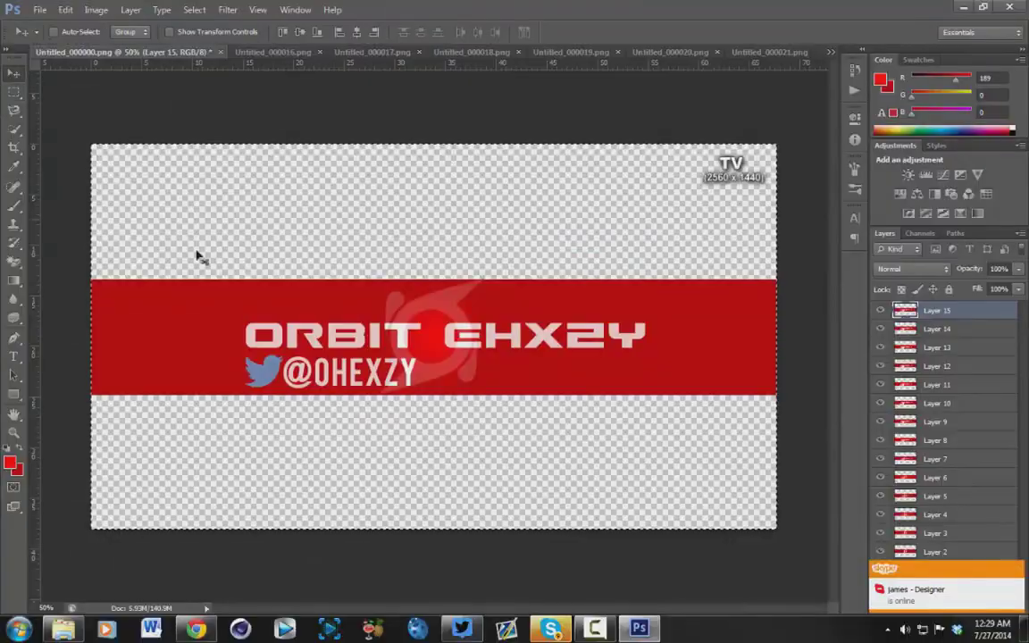
drag(195, 254, 207, 70)
Copy the entire Untitled_000016.png frame into Untitled_000000.png as the top layer aligned with the canvas, and close Untitled_000016.png
click(272, 51)
click(13, 92)
drag(72, 124, 804, 554)
click(14, 74)
drag(176, 196, 325, 261)
click(318, 51)
Copy the entire Untitled_000017.png frame into Untitled_000000.png as the top layer aligned with the canvas, and close Untitled_000017.png
click(272, 52)
click(13, 92)
key(ctrl+a)
click(14, 74)
drag(325, 261, 356, 275)
Copy the entire Untitled_000018.png frame into Untitled_000000.png as the top layer aligned with the canvas, and close Untitled_000018.png
click(255, 52)
click(13, 92)
key(ctrl+a)
click(14, 73)
drag(356, 275, 252, 320)
click(319, 52)
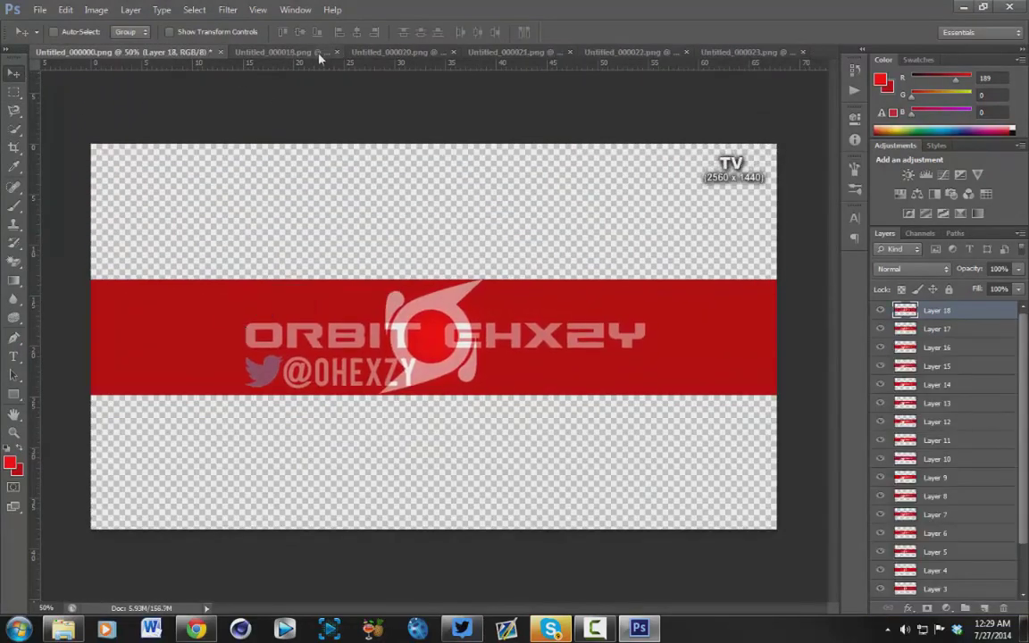
Copy the entire Untitled_000019.png frame into Untitled_000000.png as the top layer aligned with the canvas, and close Untitled_000019.png
click(286, 52)
click(14, 92)
drag(55, 120, 104, 121)
key(ctrl+a)
click(13, 73)
drag(158, 200, 315, 353)
drag(314, 353, 226, 252)
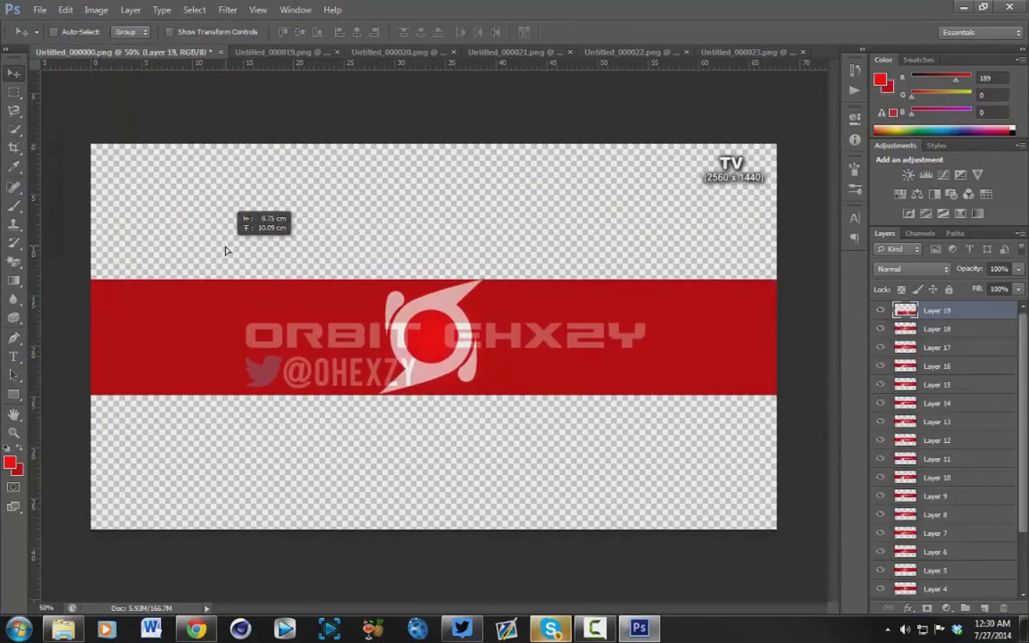
click(286, 52)
Copy the entire Untitled_000020.png frame into Untitled_000000.png as the top layer aligned with the canvas, and close Untitled_000020.png
click(328, 52)
click(13, 92)
key(ctrl+a)
click(13, 73)
drag(134, 173, 265, 341)
drag(265, 342, 113, 218)
click(365, 52)
Copy the entire Untitled_000021.png frame into Untitled_000000.png as the top layer aligned with the canvas, and close Untitled_000021.png
click(319, 51)
click(13, 92)
click(230, 263)
key(ctrl+a)
click(14, 74)
drag(195, 274, 323, 307)
drag(434, 410, 306, 376)
click(410, 52)
Copy the entire Untitled_000022.png frame into Untitled_000000.png as the top layer aligned with the canvas, and close Untitled_000022.png
click(319, 52)
click(13, 92)
key(ctrl+a)
click(13, 74)
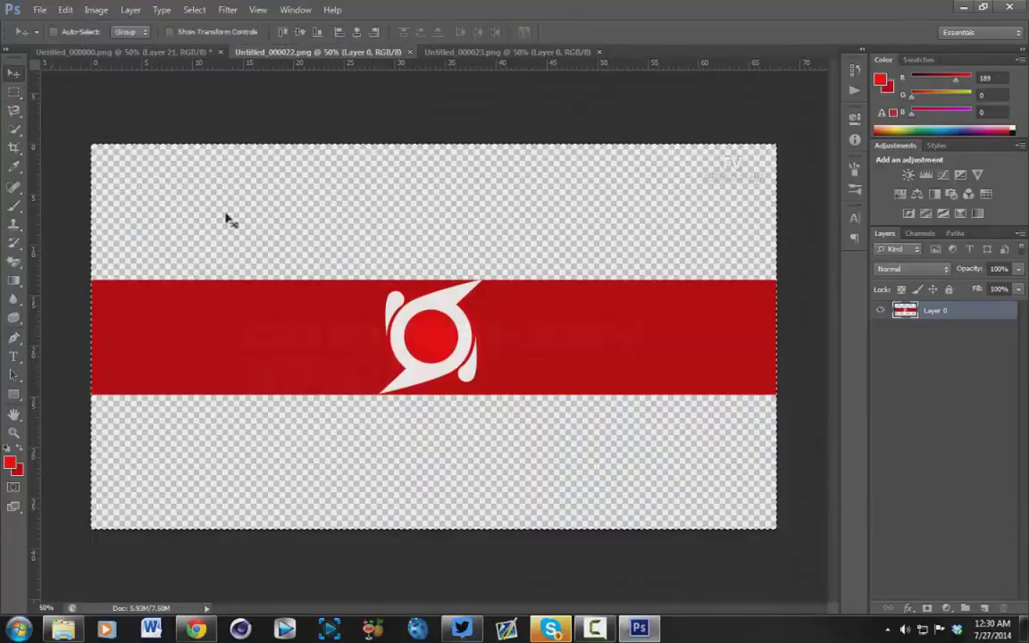
drag(226, 219, 366, 333)
click(410, 52)
Copy the entire Untitled_000023.png frame into Untitled_000000.png as the top layer aligned with the canvas
click(322, 53)
click(13, 92)
drag(63, 116, 898, 613)
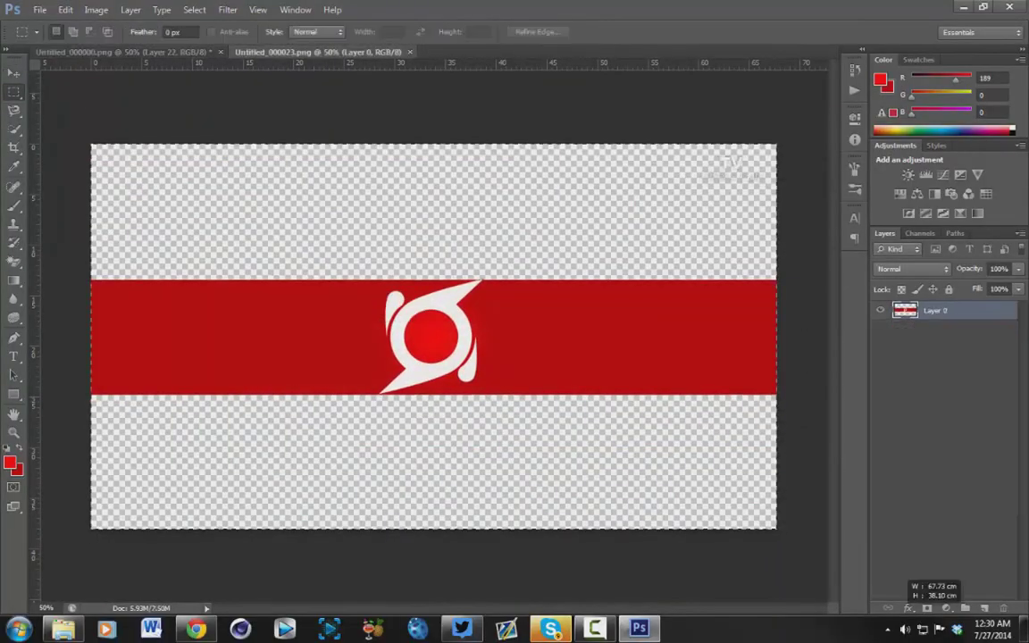
key(v)
drag(429, 331, 268, 308)
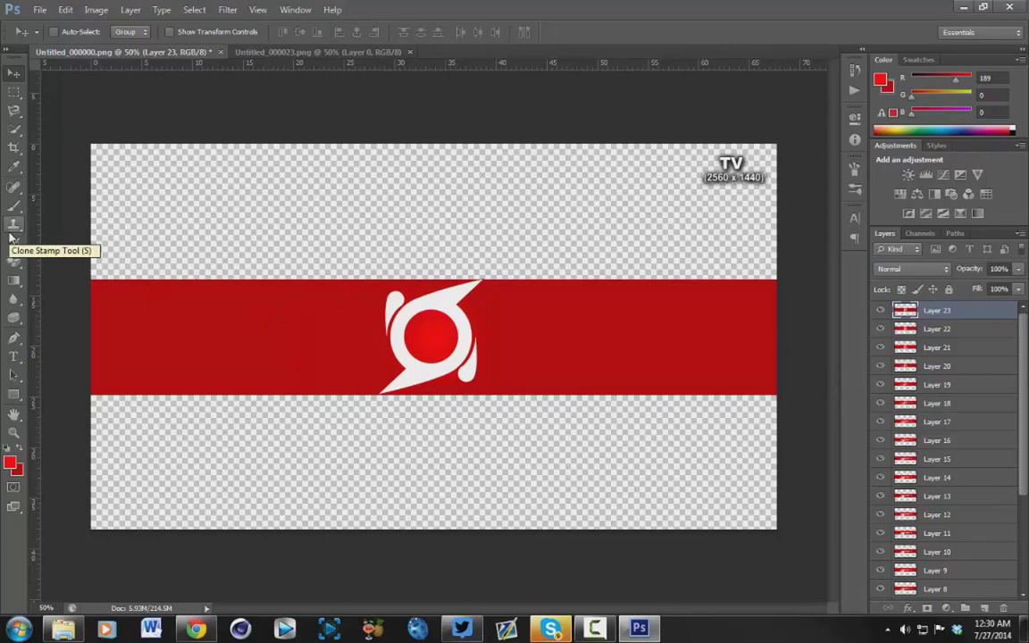
Show the Timeline and make animation frames from all layers of Untitled_000000.png
click(293, 12)
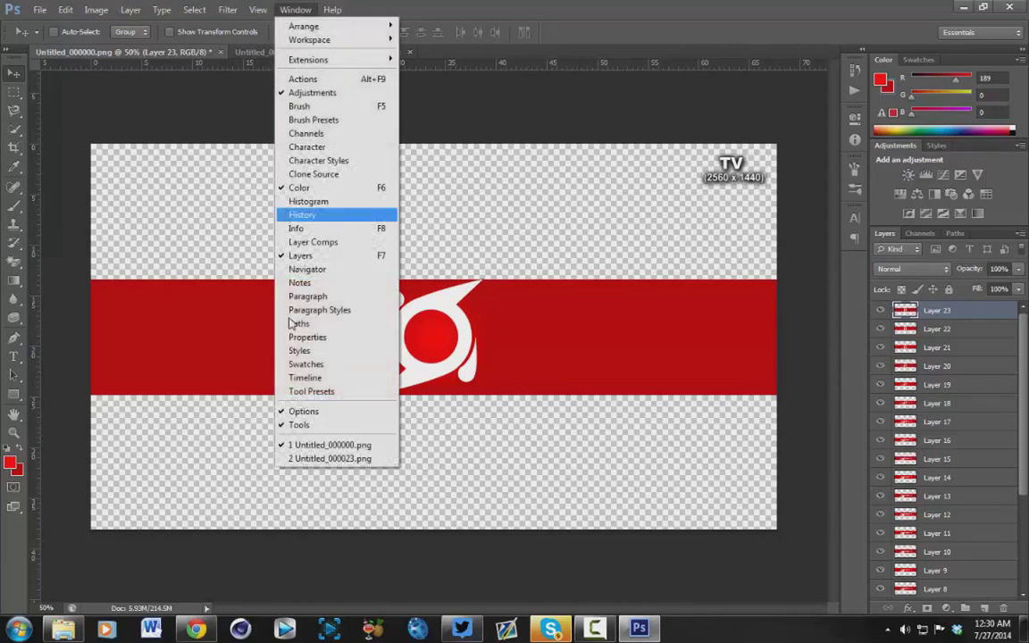
click(323, 378)
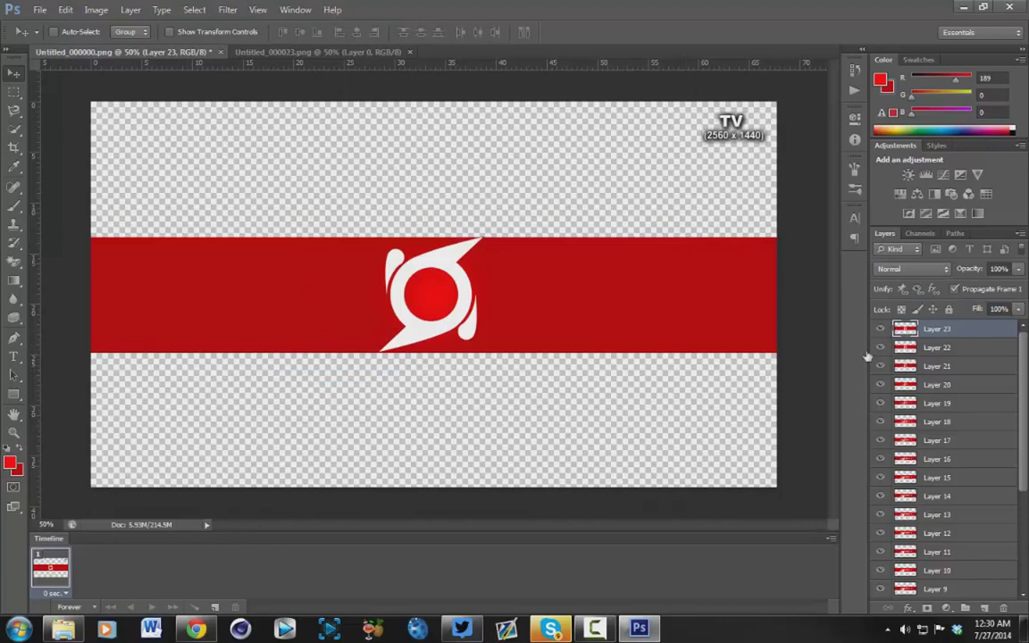
click(832, 539)
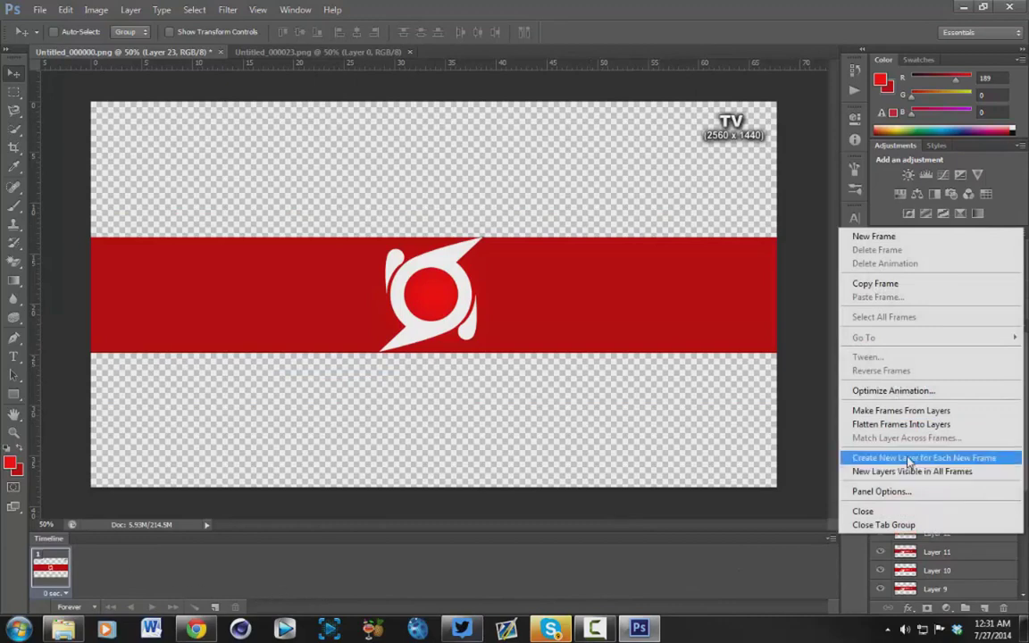
click(831, 540)
click(832, 539)
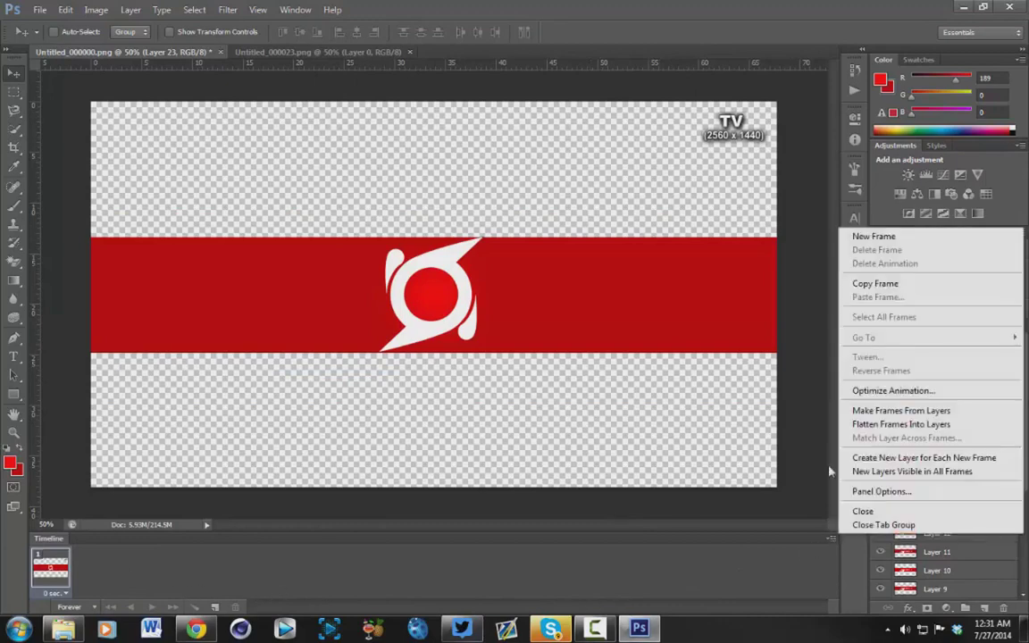
click(902, 411)
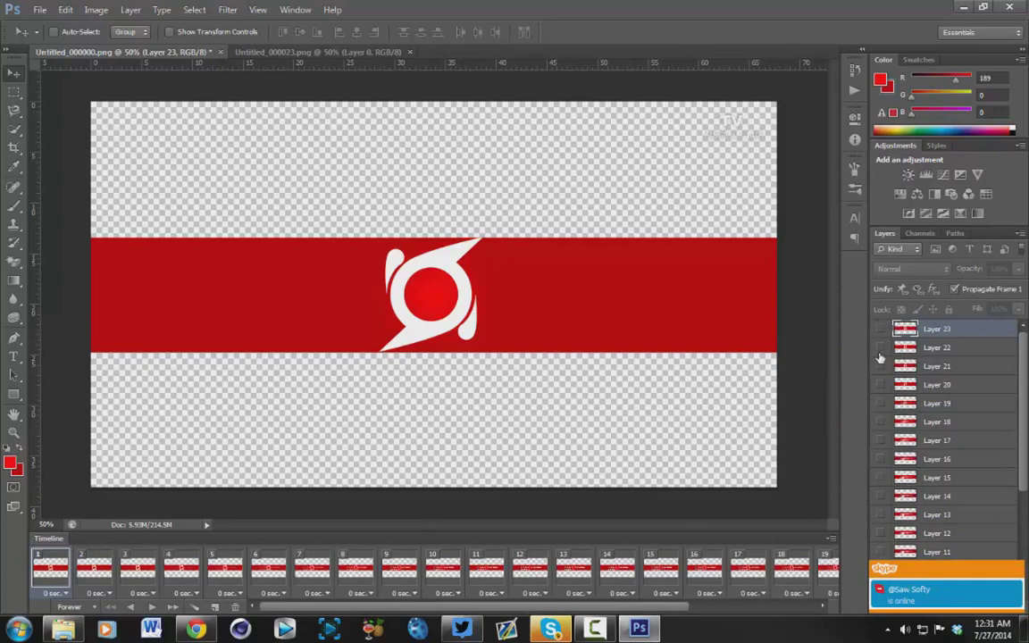
Set the first animation frame's delay to 1.0 second and select the second frame
click(66, 595)
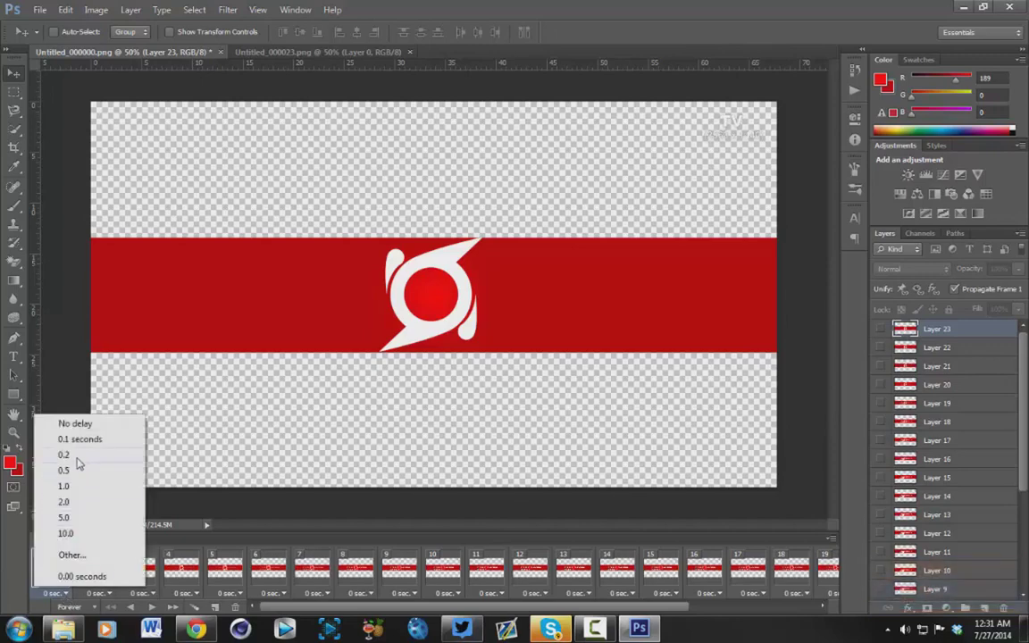
click(65, 487)
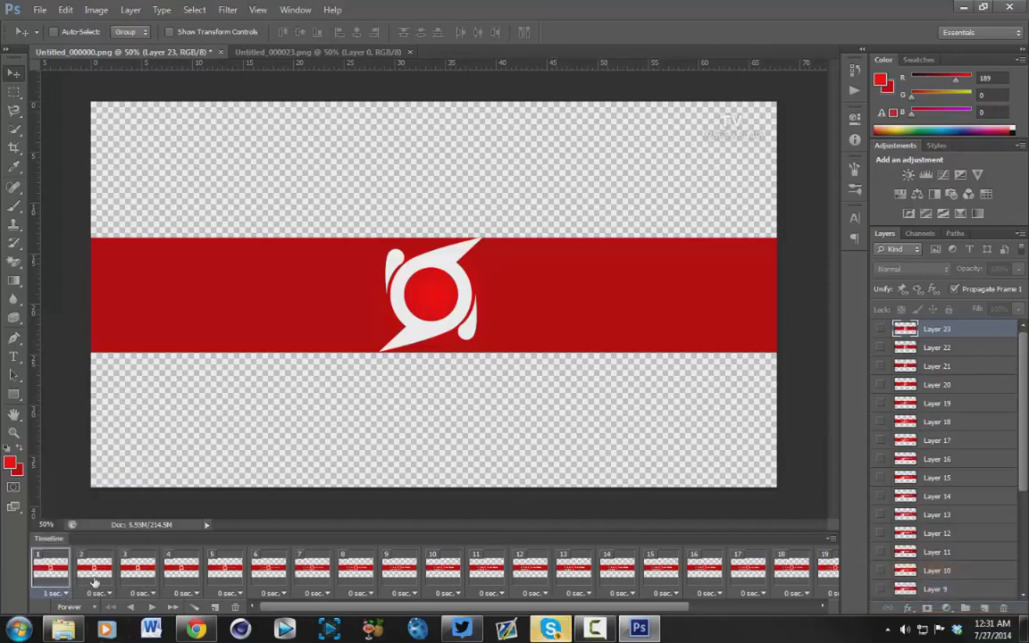
click(96, 570)
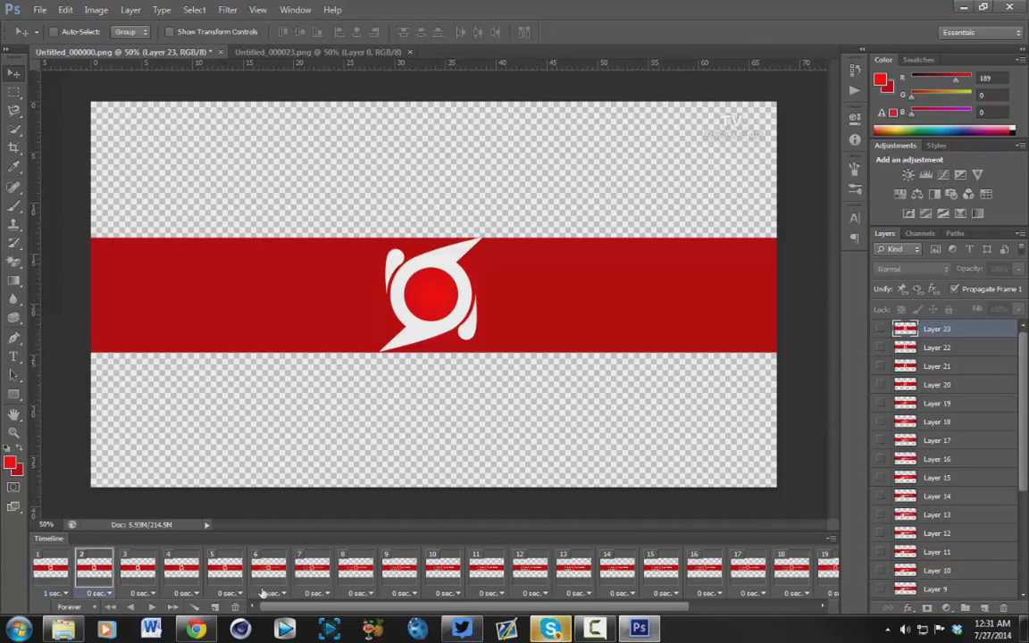
Step through animation frames 3 to 16 to examine where the logo is fully faded and the text is clearest
click(367, 569)
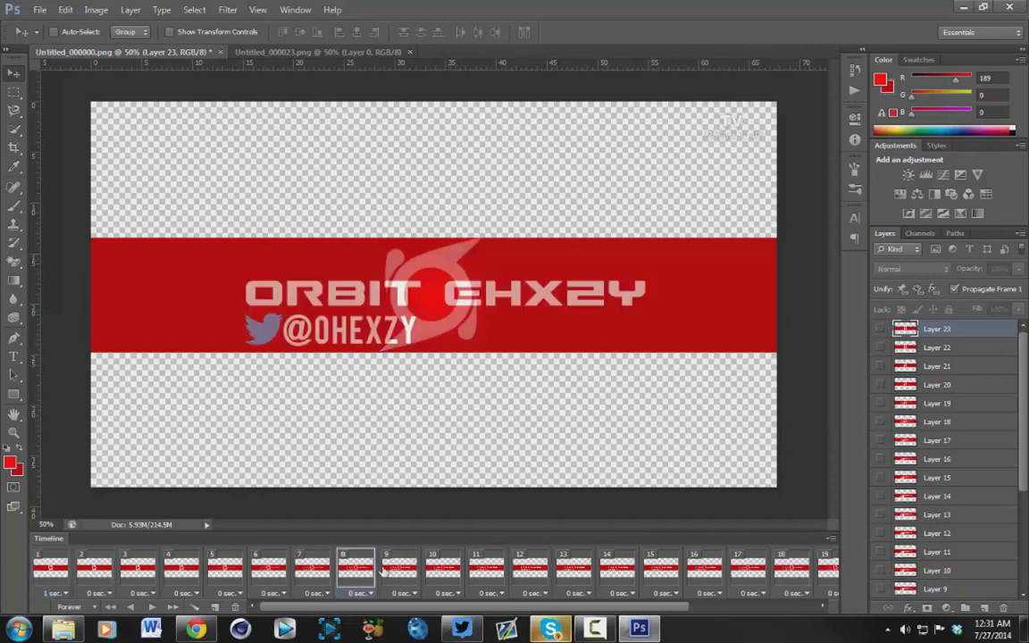
click(303, 571)
click(279, 572)
click(234, 574)
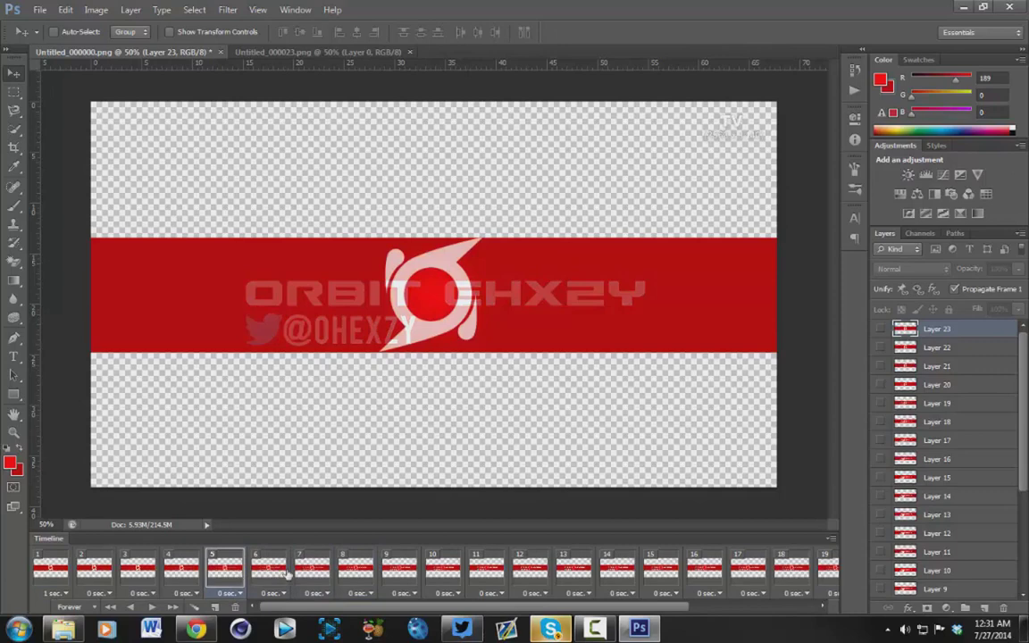
click(152, 568)
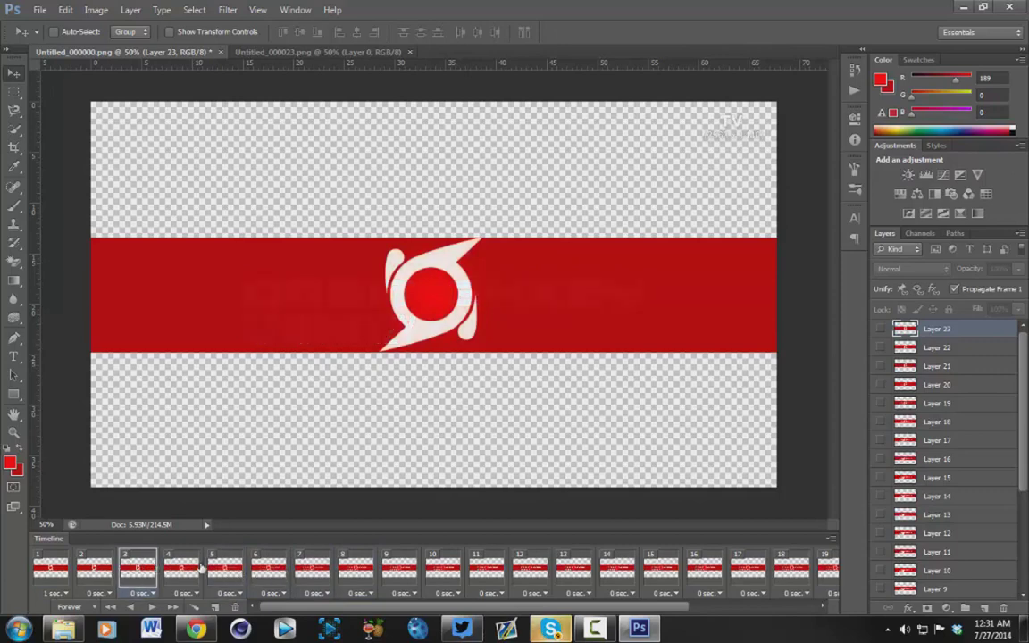
click(183, 570)
click(228, 569)
click(271, 569)
click(315, 569)
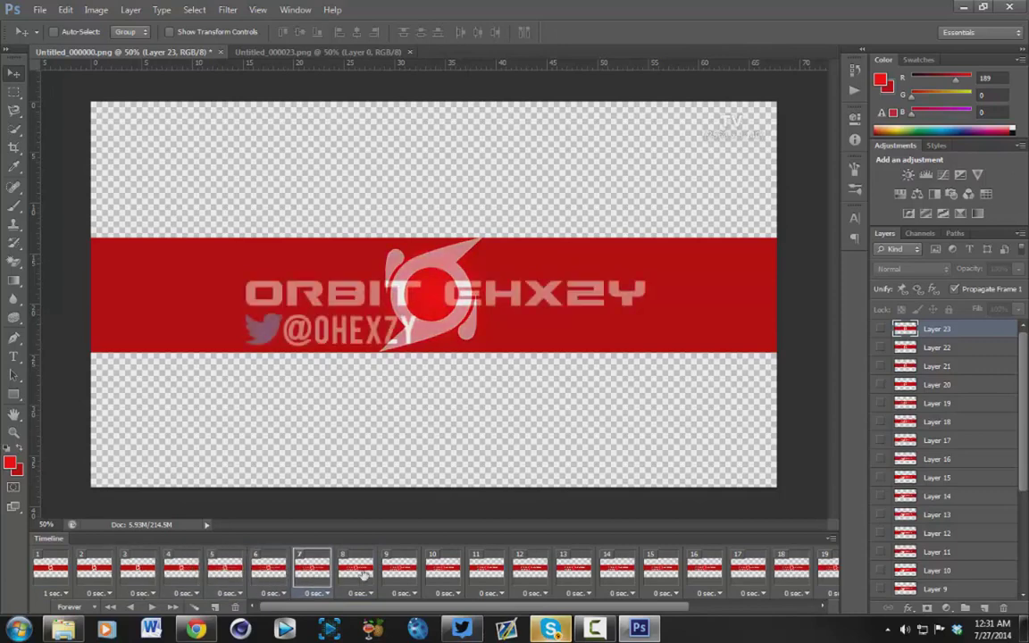
click(362, 569)
click(402, 572)
click(444, 572)
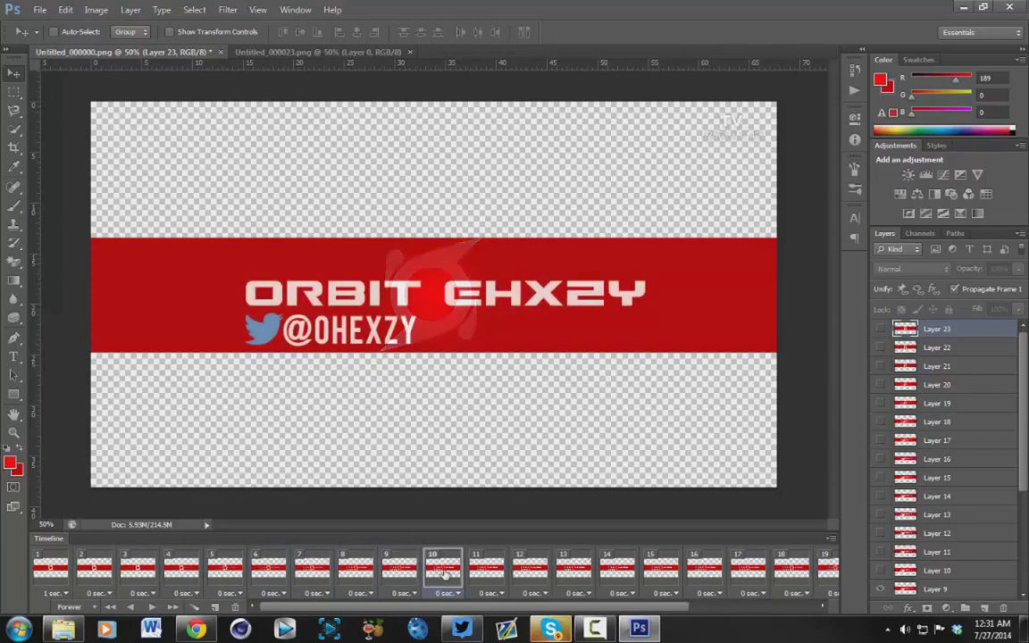
click(485, 571)
click(546, 570)
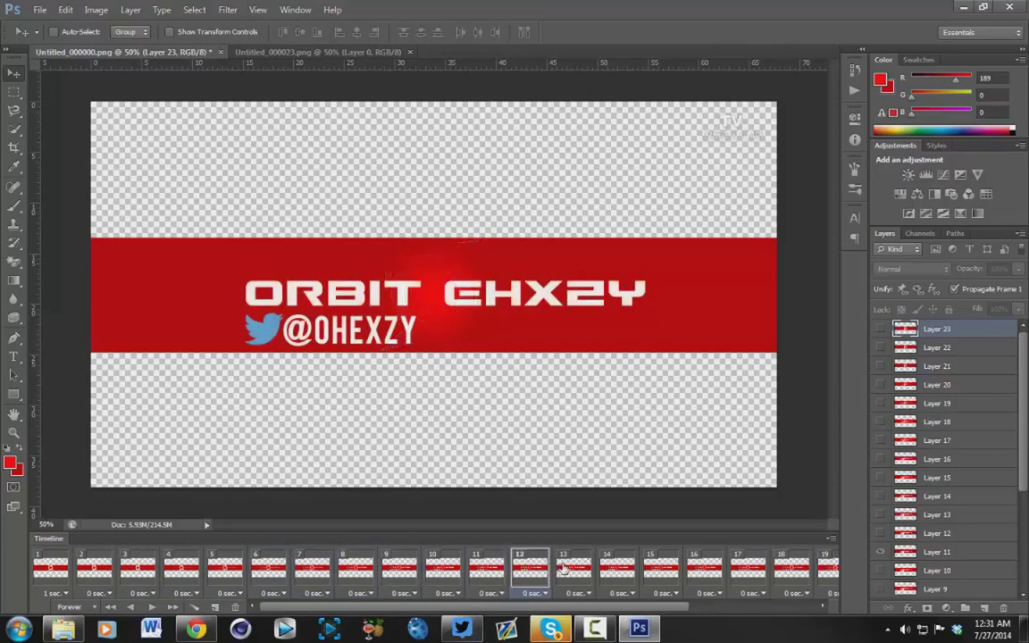
click(571, 569)
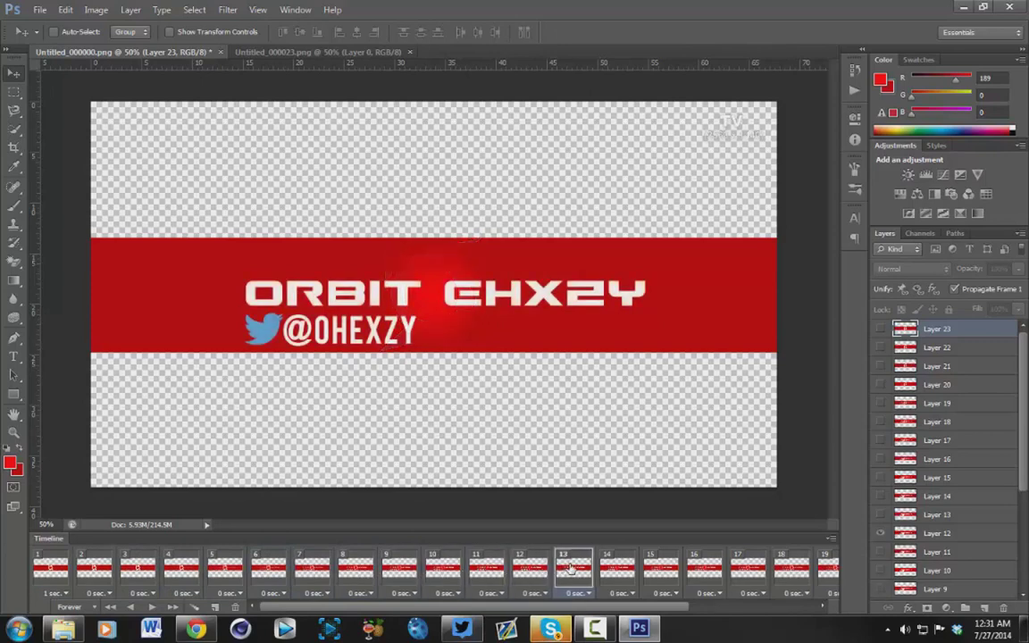
click(658, 573)
click(703, 579)
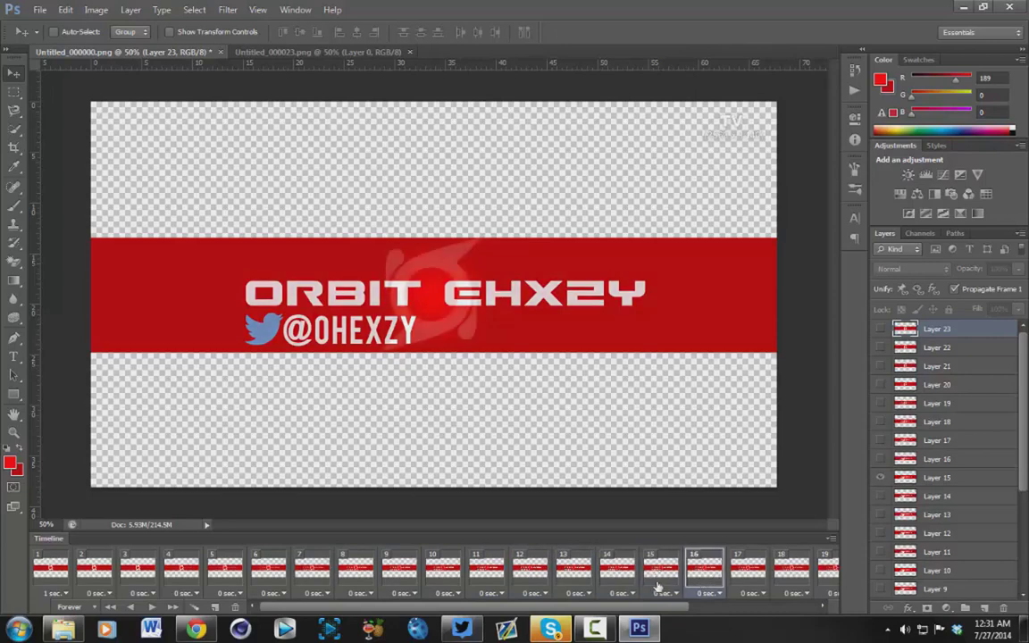
click(659, 572)
click(616, 574)
click(576, 576)
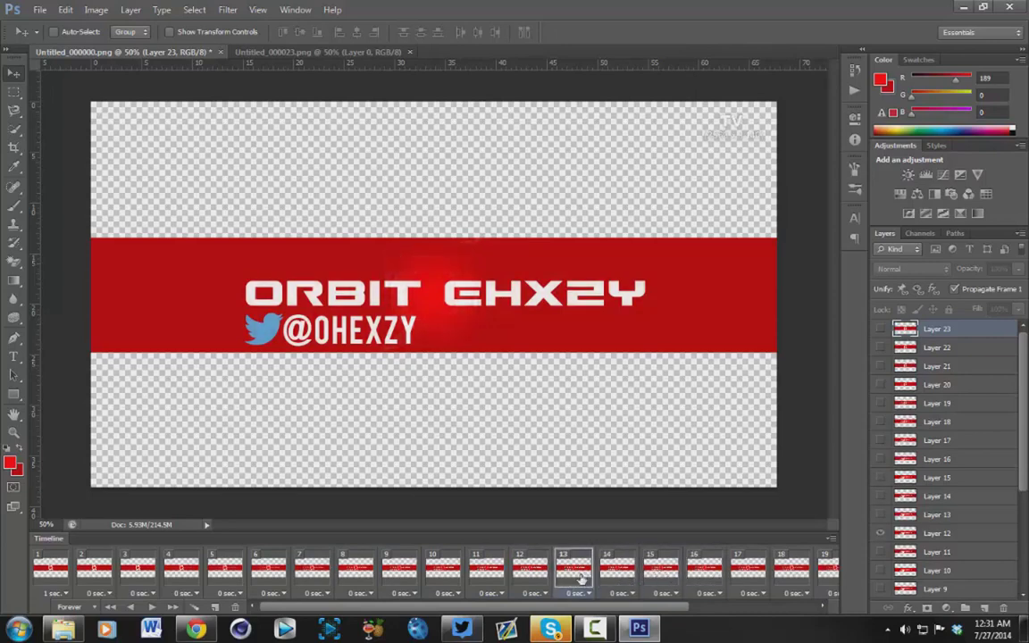
Set the delay of frame 12, the full-text frame, to 1.0 second
click(531, 572)
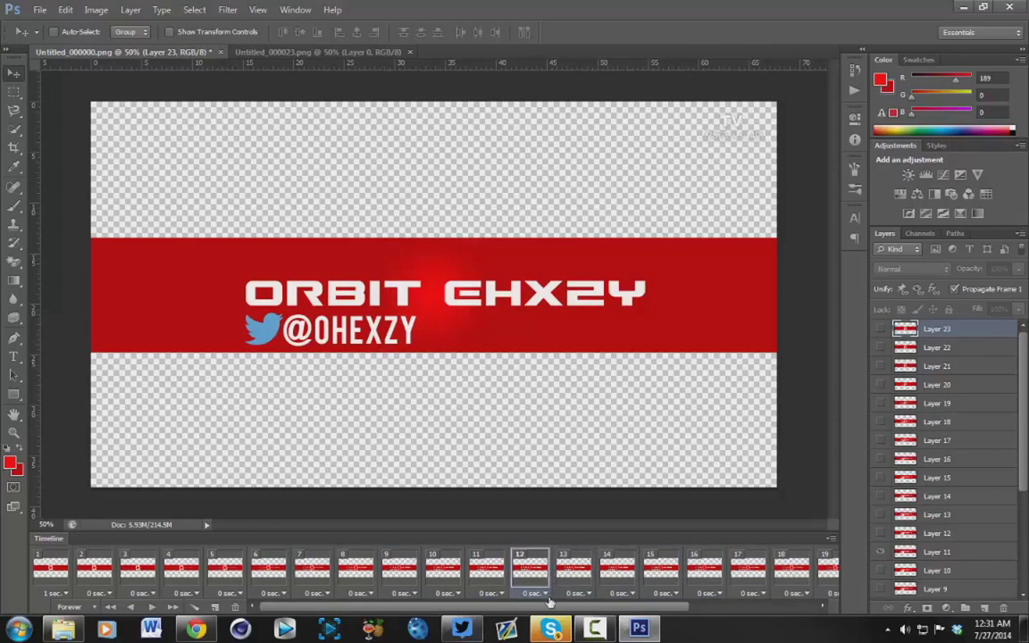
click(545, 596)
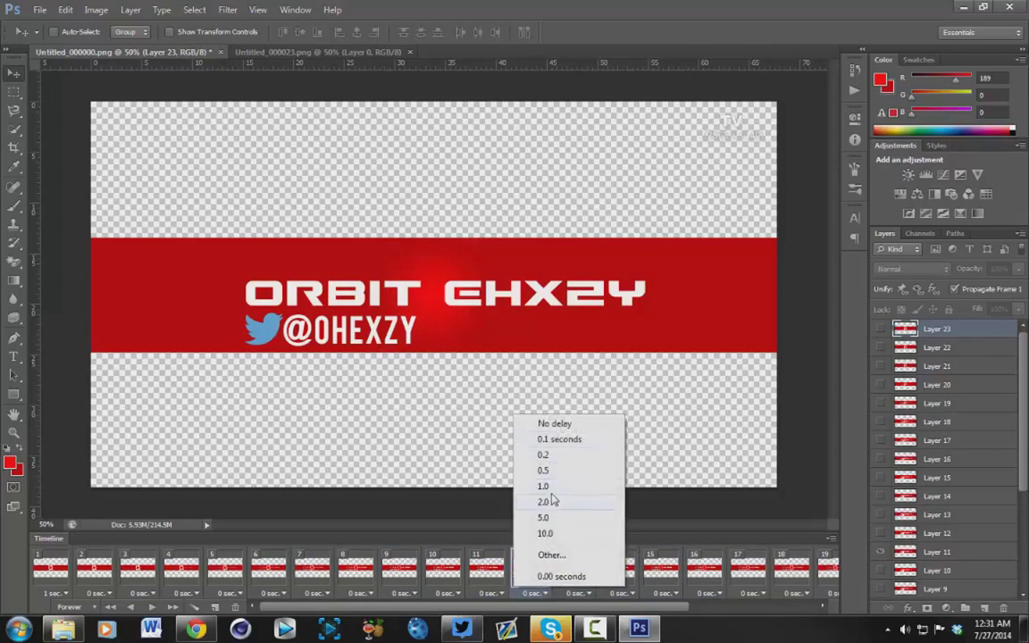
click(547, 489)
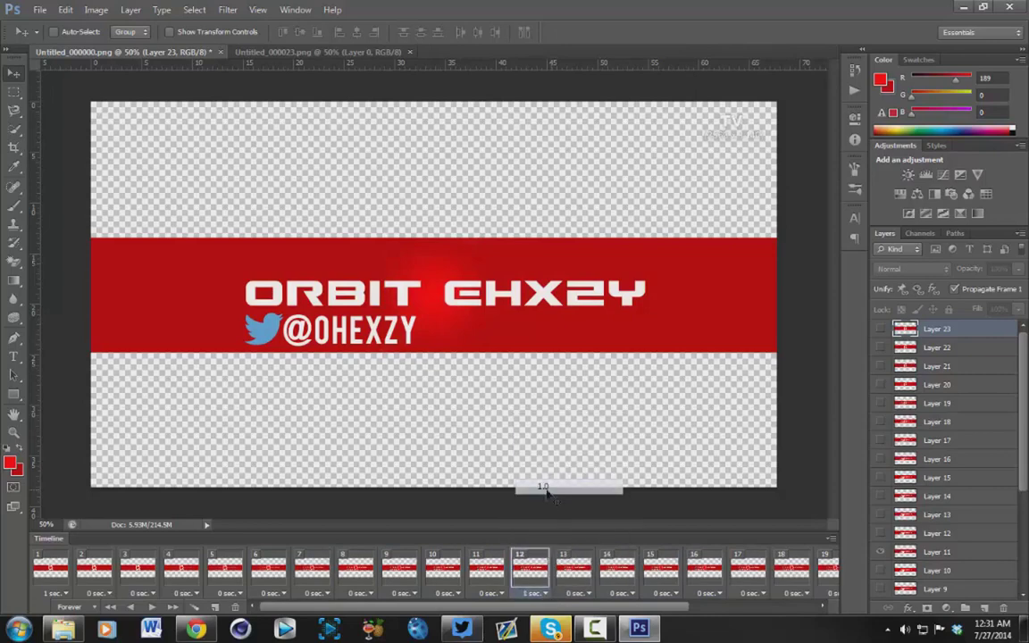
Select animation frames 2 through 11 and set their delay to 0.1 seconds
click(491, 572)
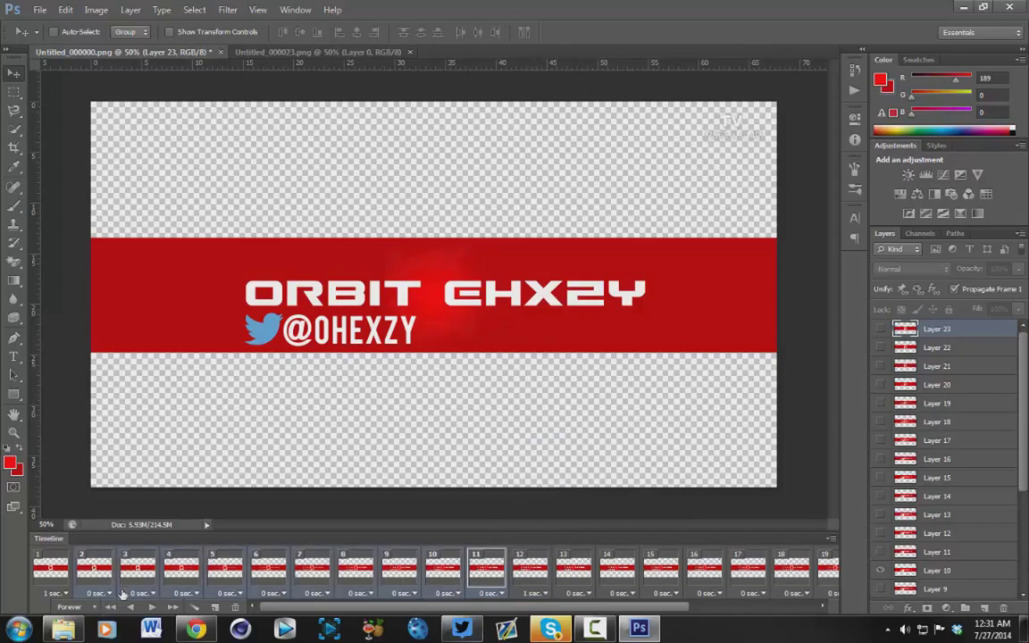
click(96, 593)
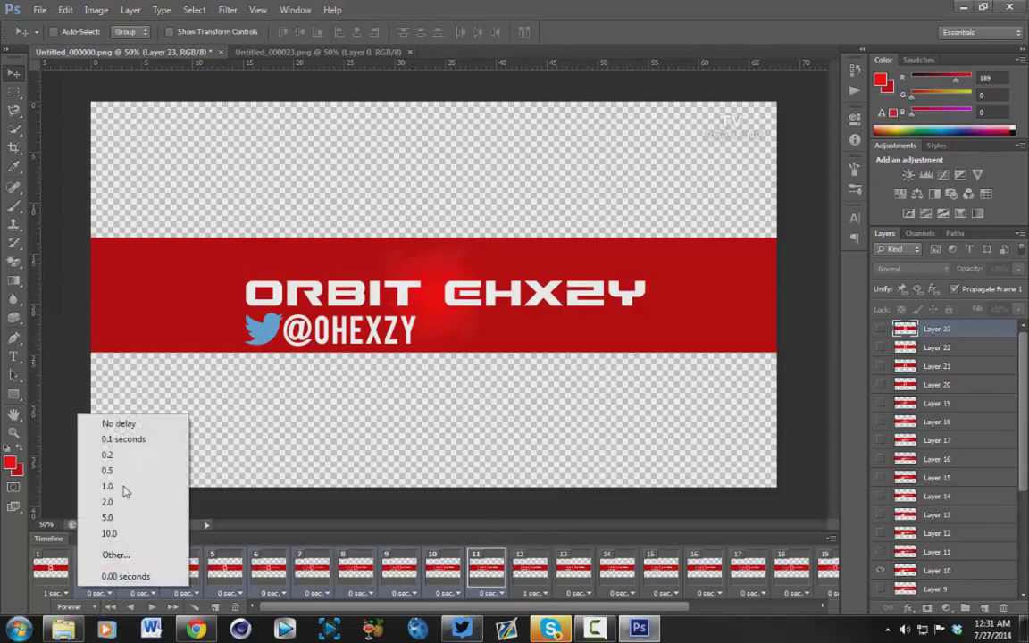
click(123, 439)
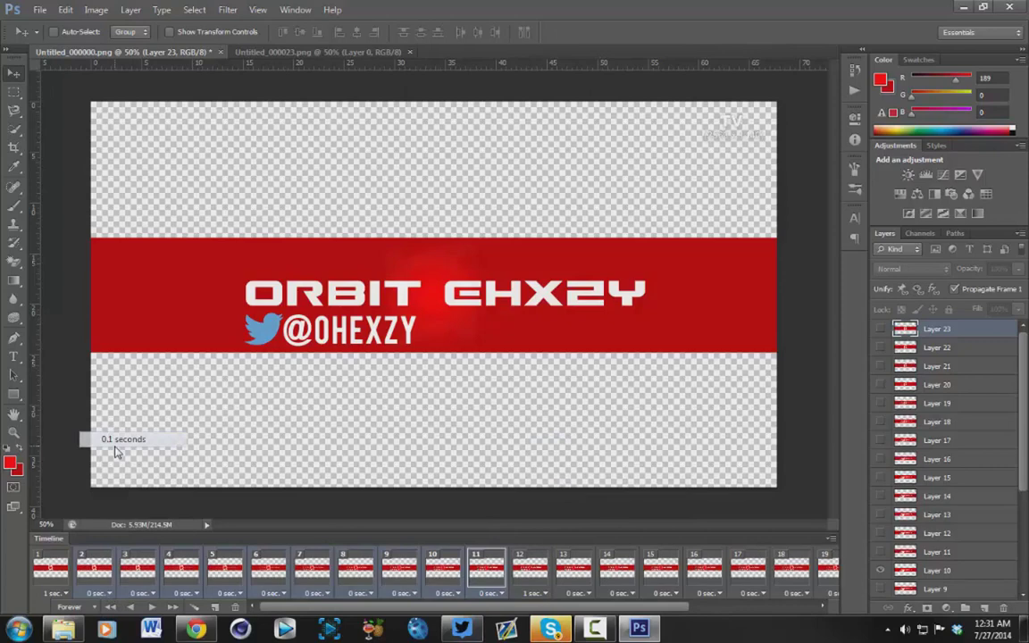
Select animation frames 13 through 23 and set their delay to 0.1 seconds
click(585, 576)
scroll(589, 578, down, 1)
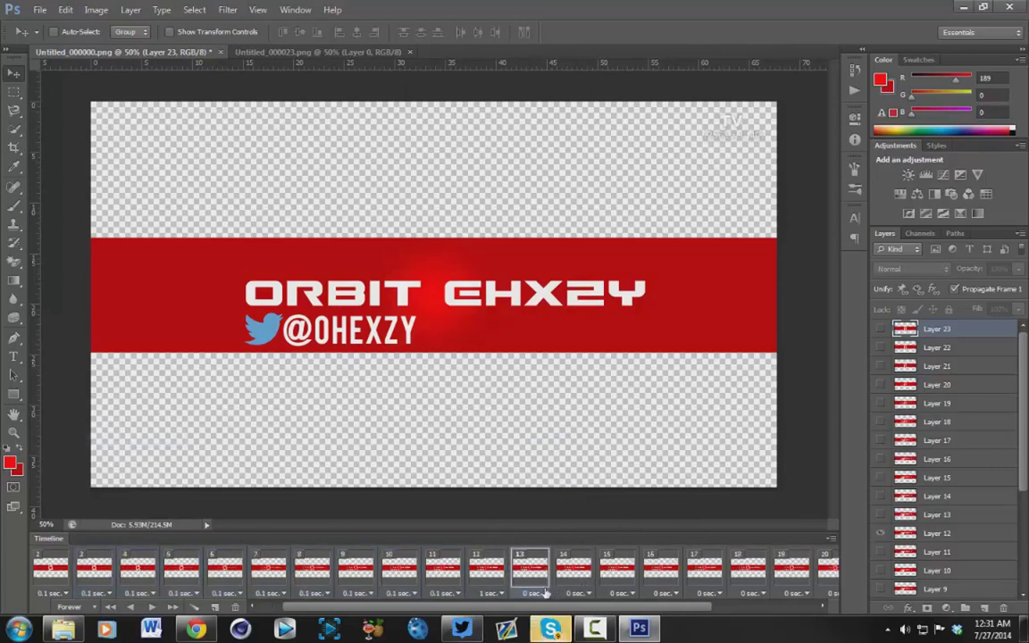
click(579, 575)
click(618, 575)
click(662, 574)
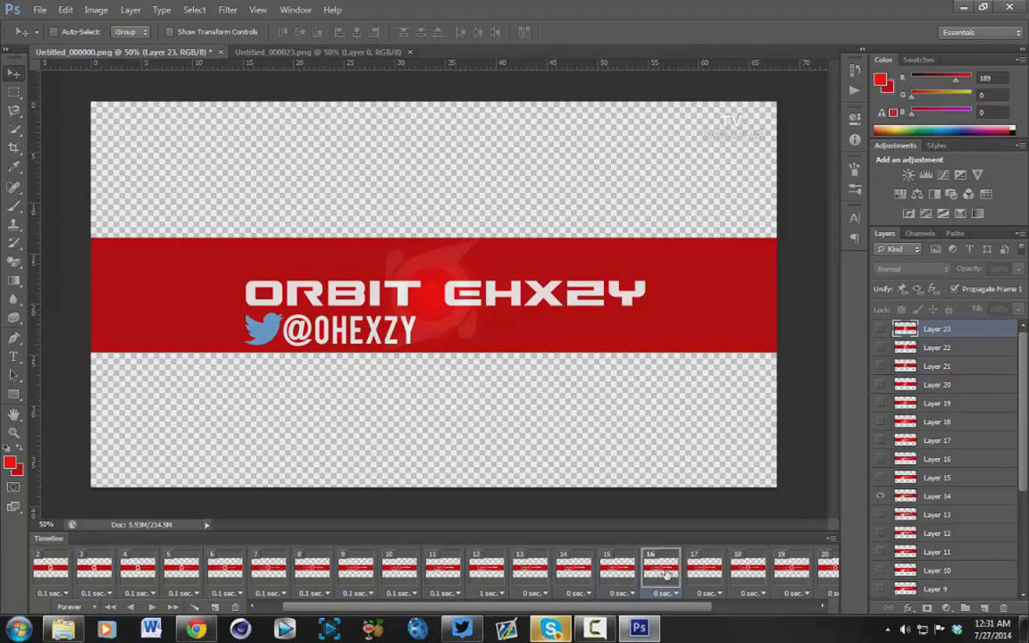
click(704, 572)
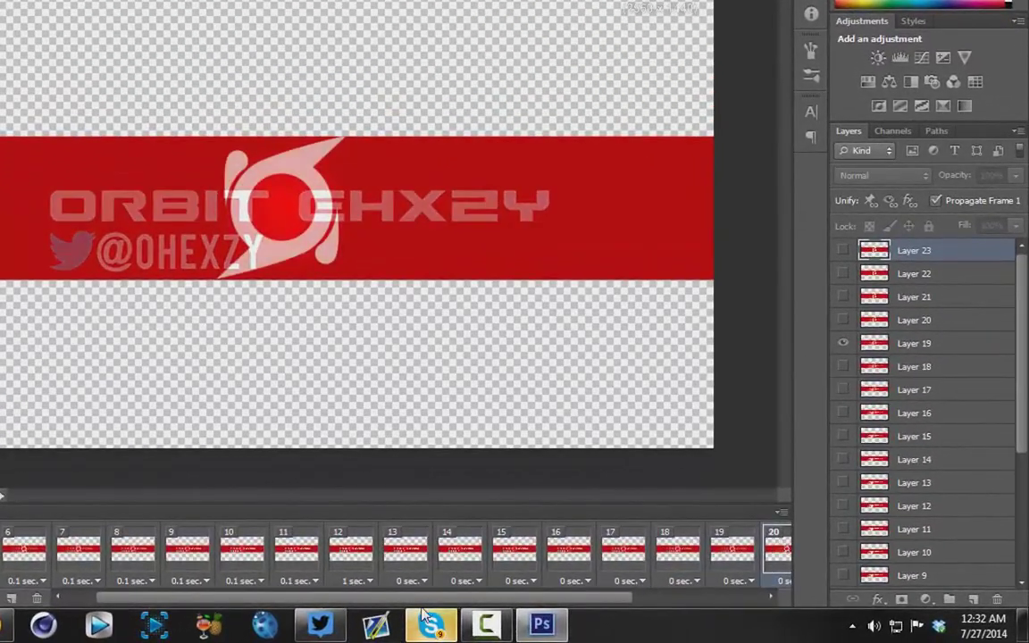
drag(444, 599, 572, 601)
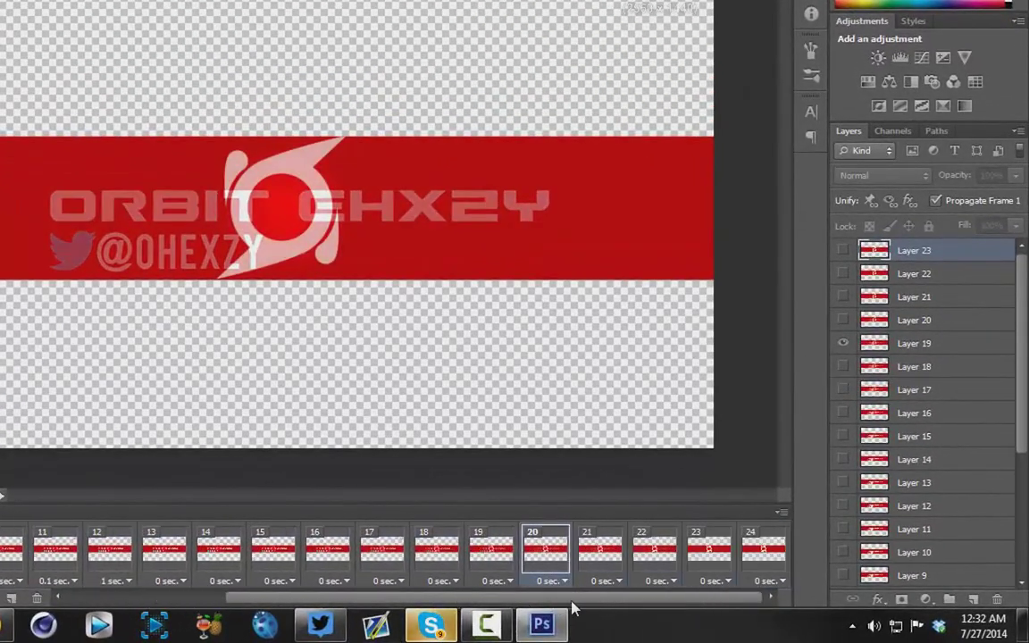
click(712, 555)
drag(429, 598, 311, 616)
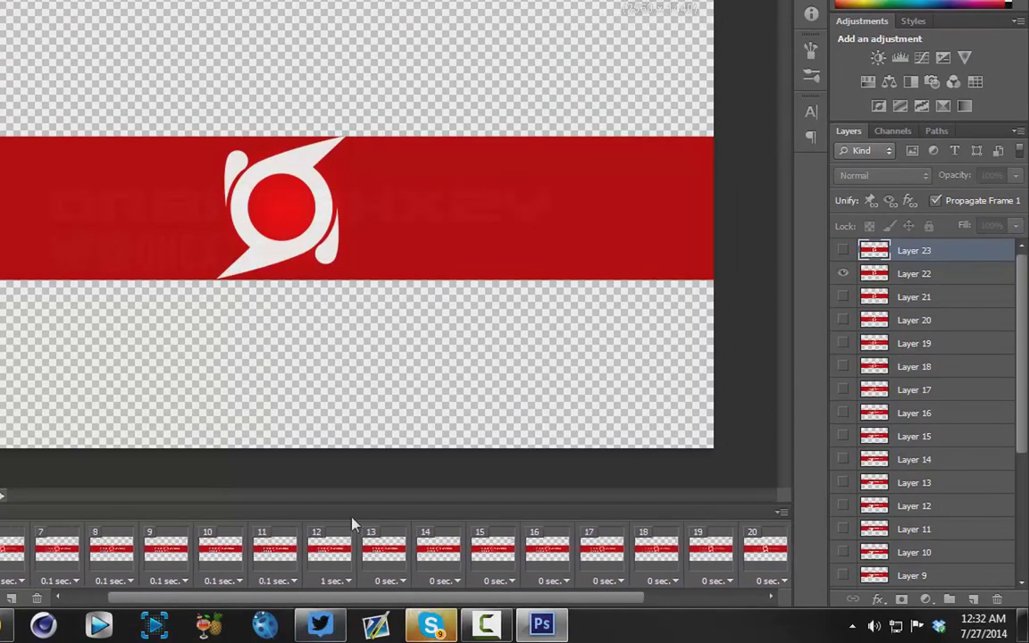
shift+click(378, 543)
click(397, 581)
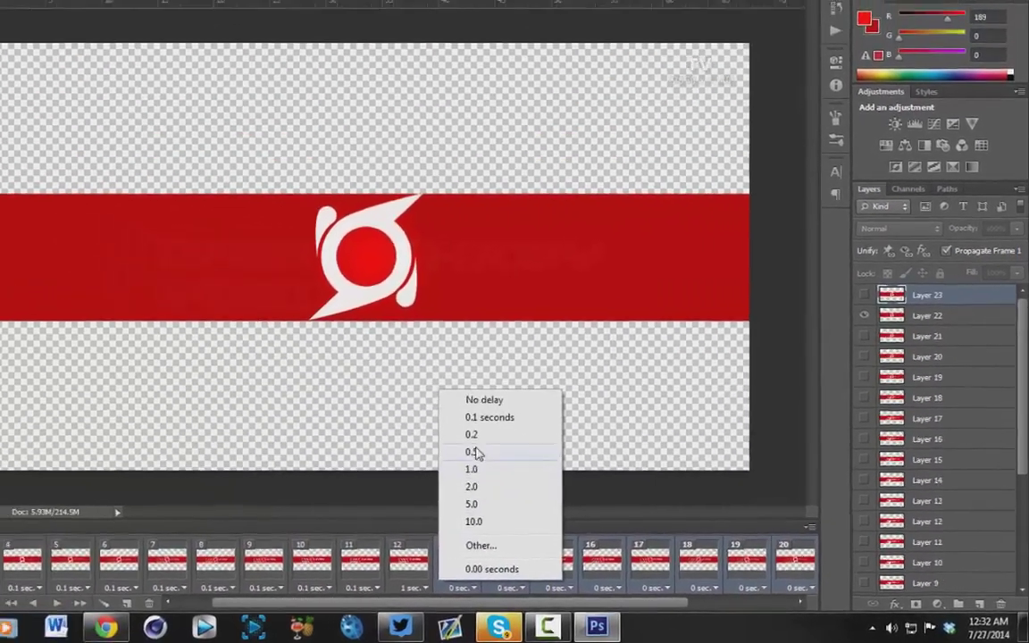
click(406, 394)
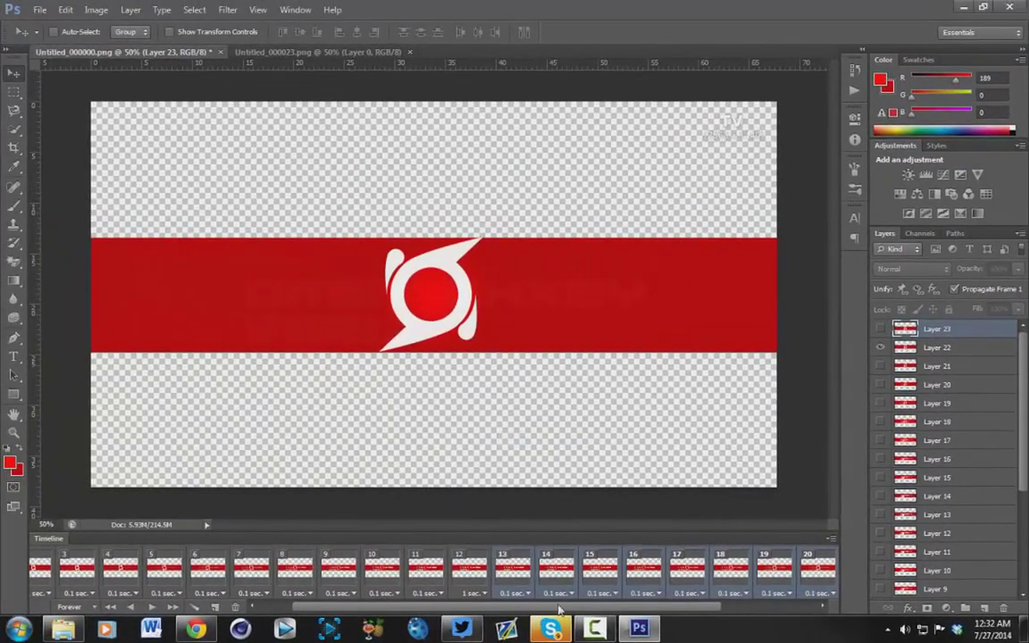
Set the delay of the last animation frame, frame 24, to 1.0 second
drag(572, 610, 731, 636)
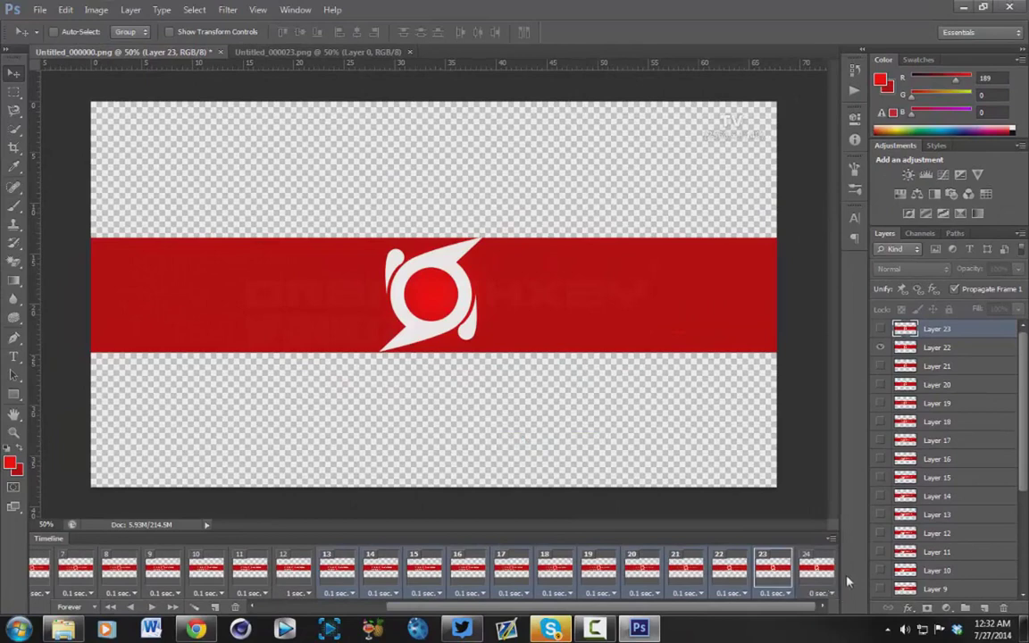
click(815, 567)
click(819, 593)
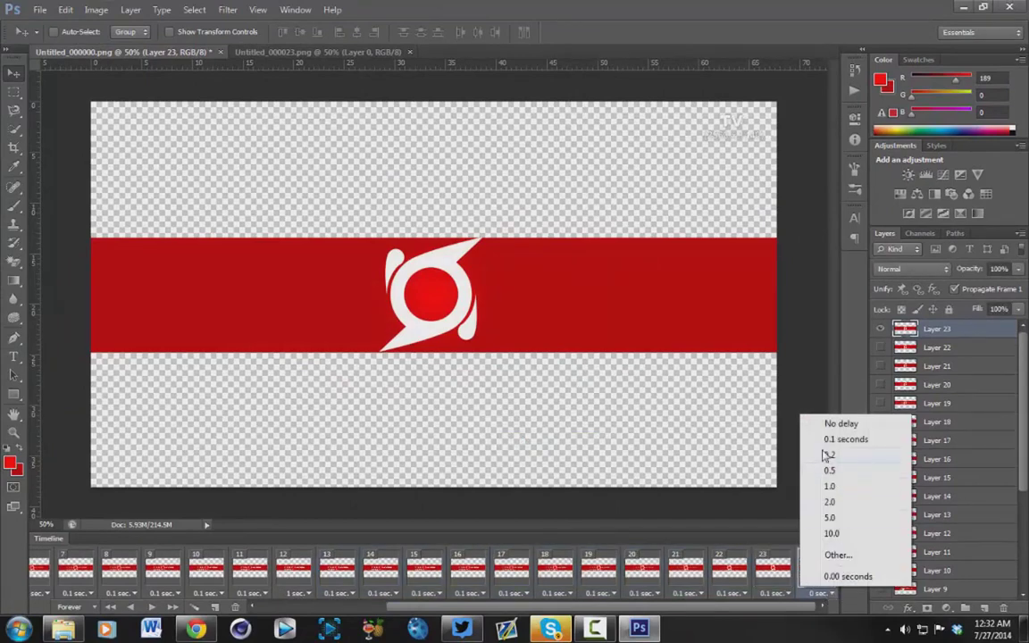
click(835, 487)
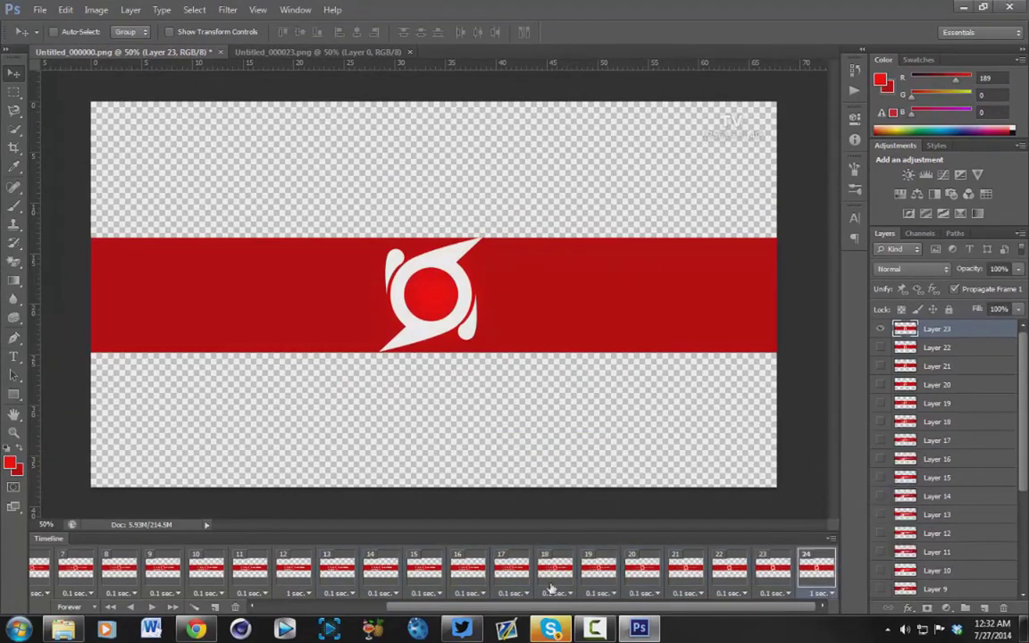
Select the first animation frame and open the Save for Web export of the document
drag(521, 609, 394, 608)
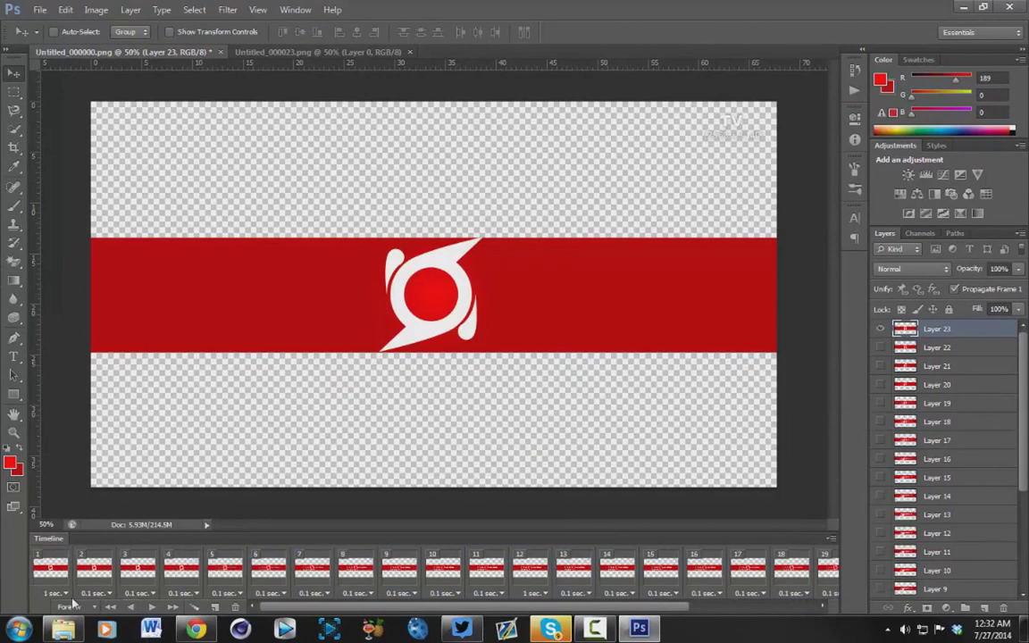
click(50, 568)
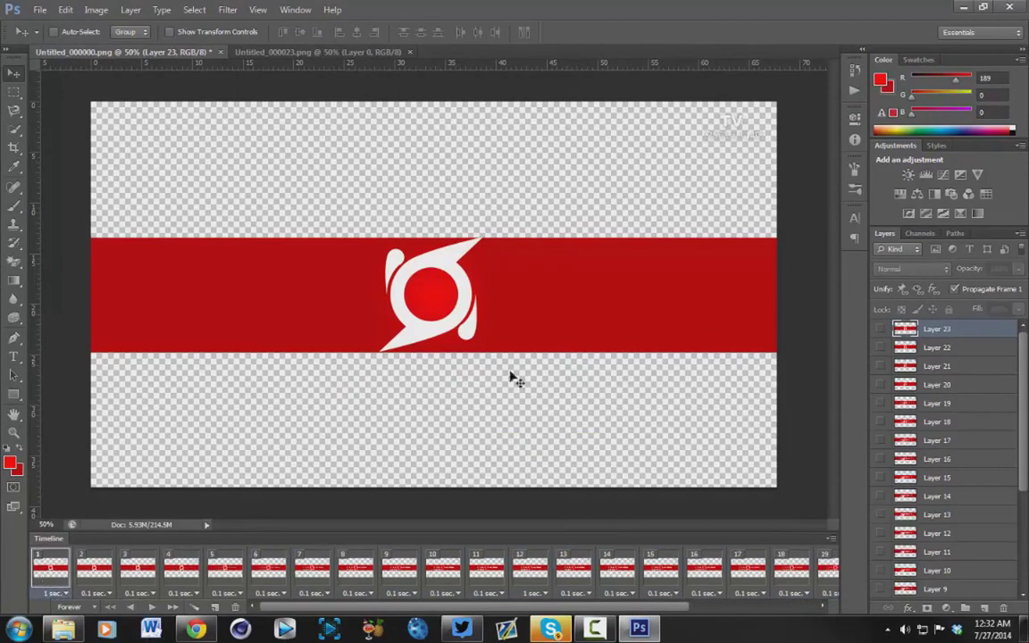
click(40, 9)
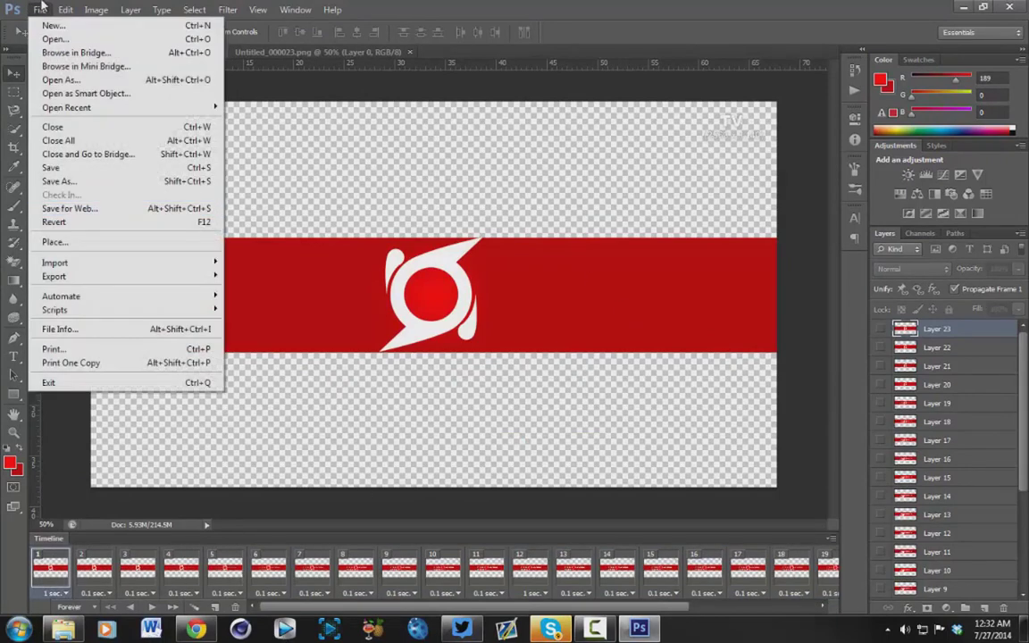
click(62, 208)
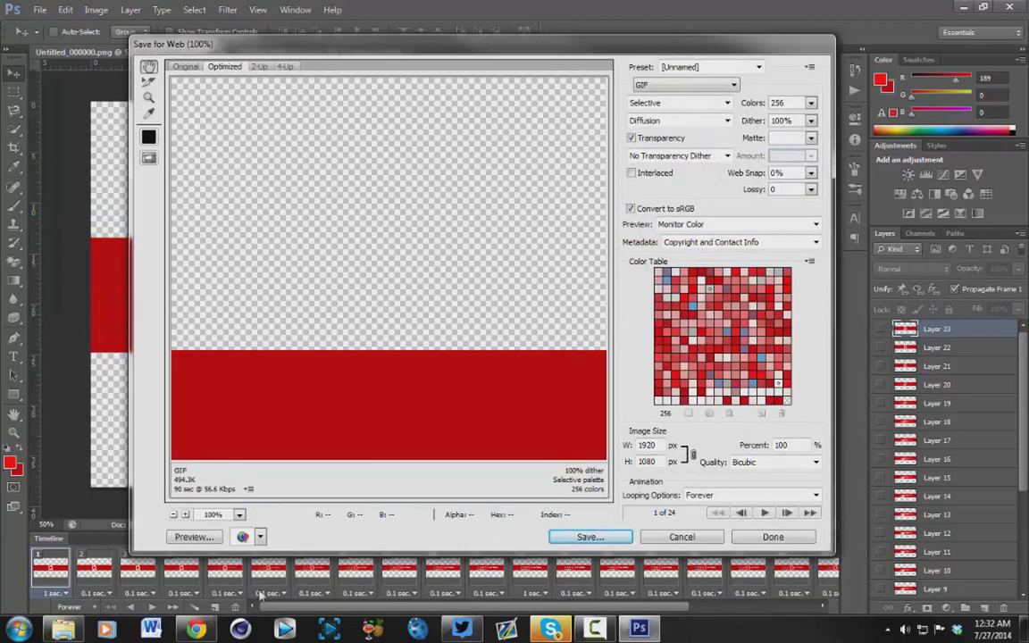
Switch to Chrome, open the YouTube channel art upload to check the recommended image size, and return to Photoshop
click(196, 629)
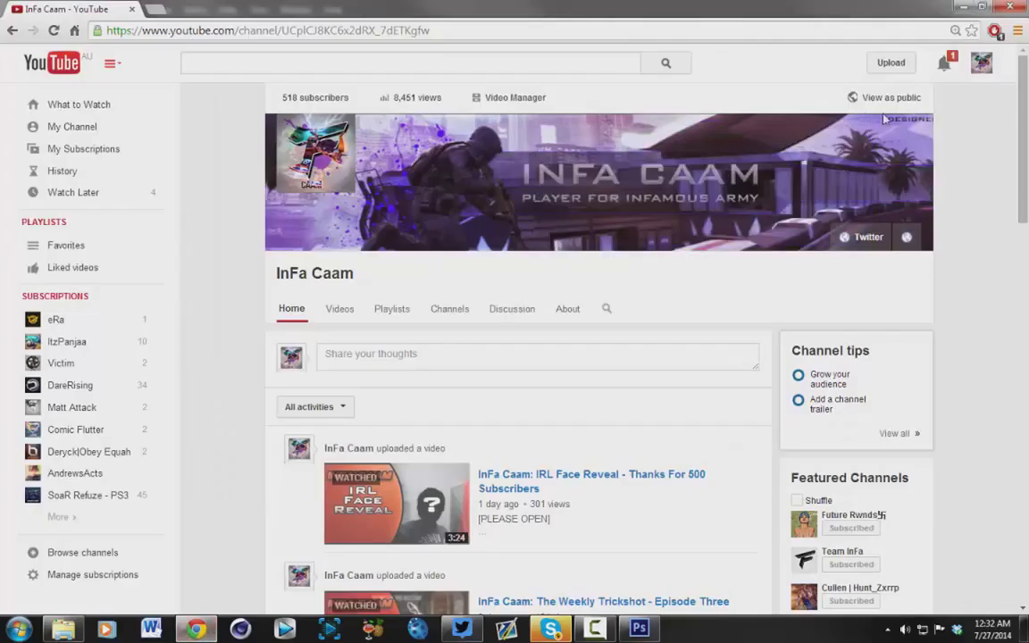
click(921, 126)
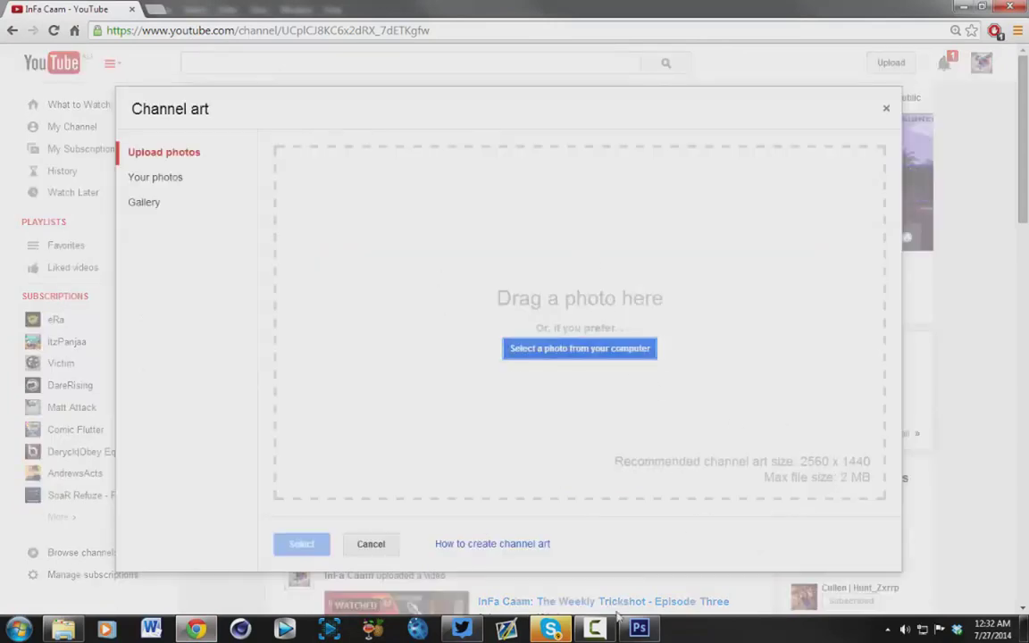
click(639, 629)
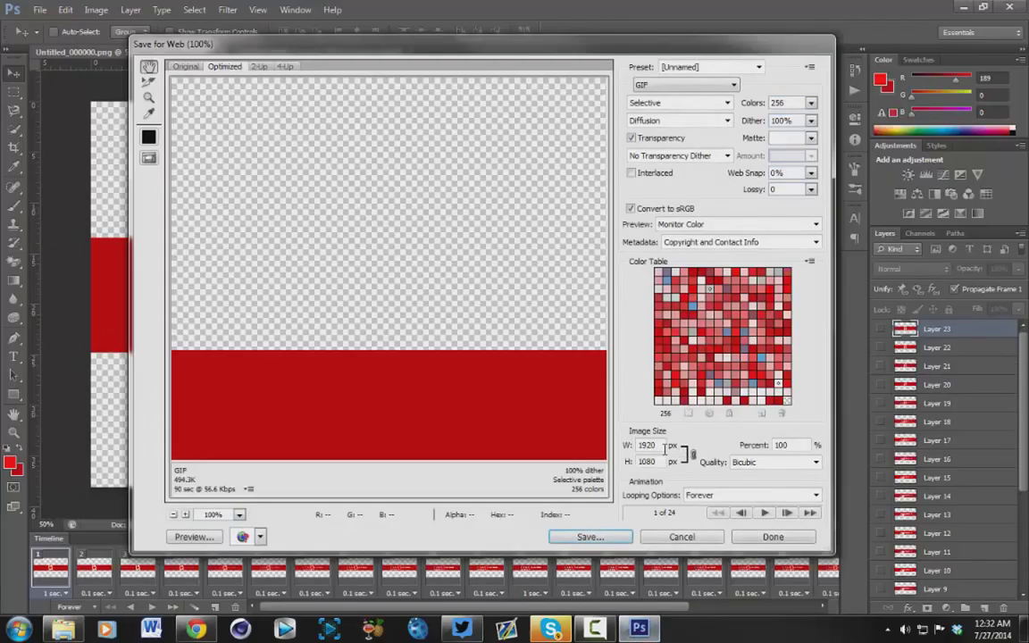
Set the exported GIF's image size to 2560 x 1440 px and unlink its width and height
text(1560)
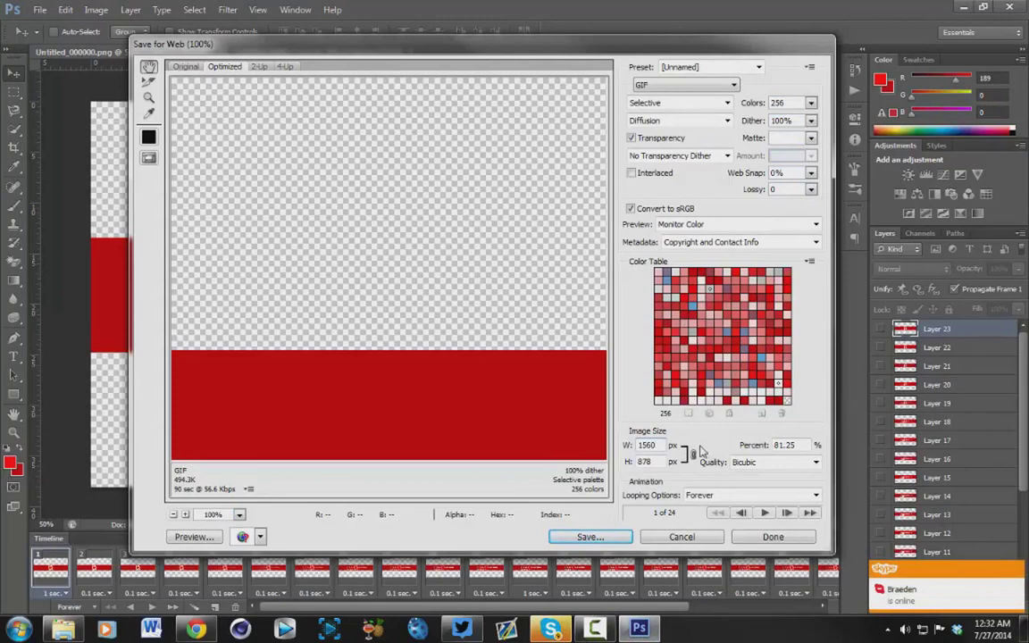
click(657, 447)
key(BackSpace)
key(BackSpace)
key(BackSpace)
key(BackSpace)
text(2560)
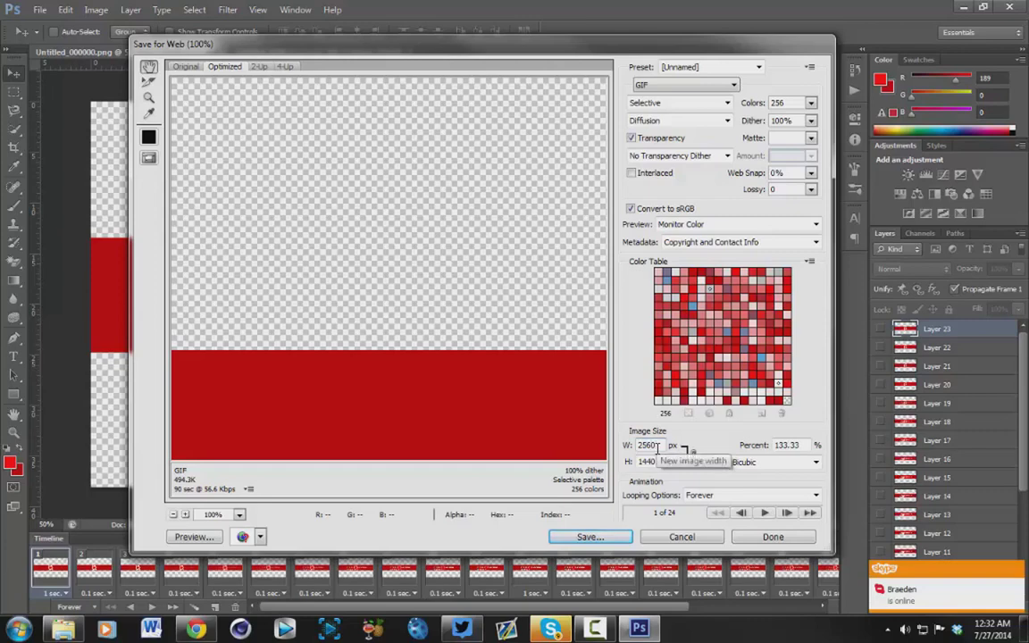
click(686, 453)
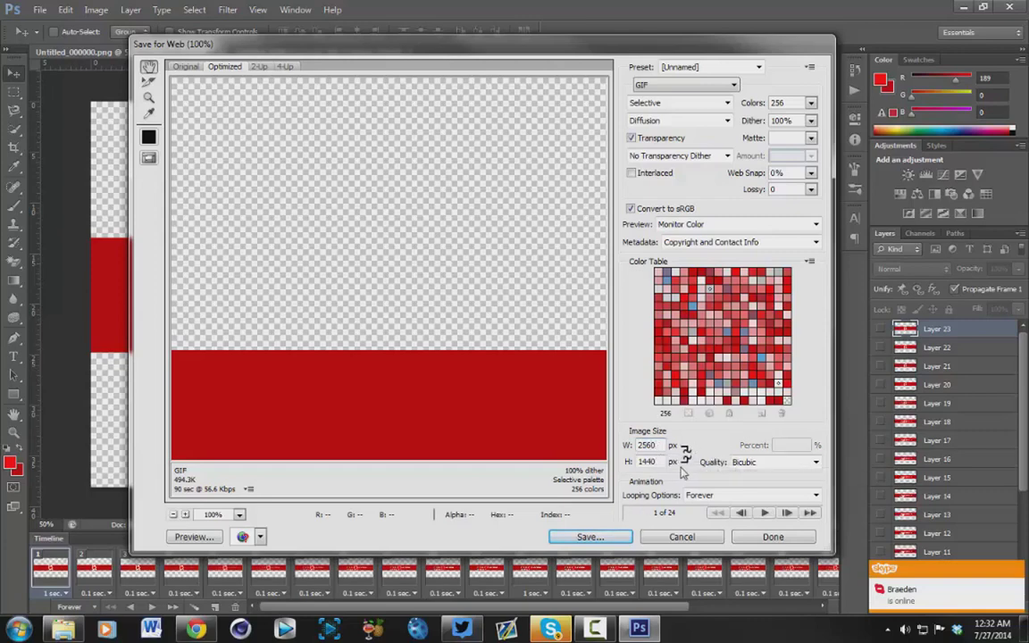
Save the optimized GIF as "ehxzy yt" in the Gif BG folder with the Images Only format
click(608, 540)
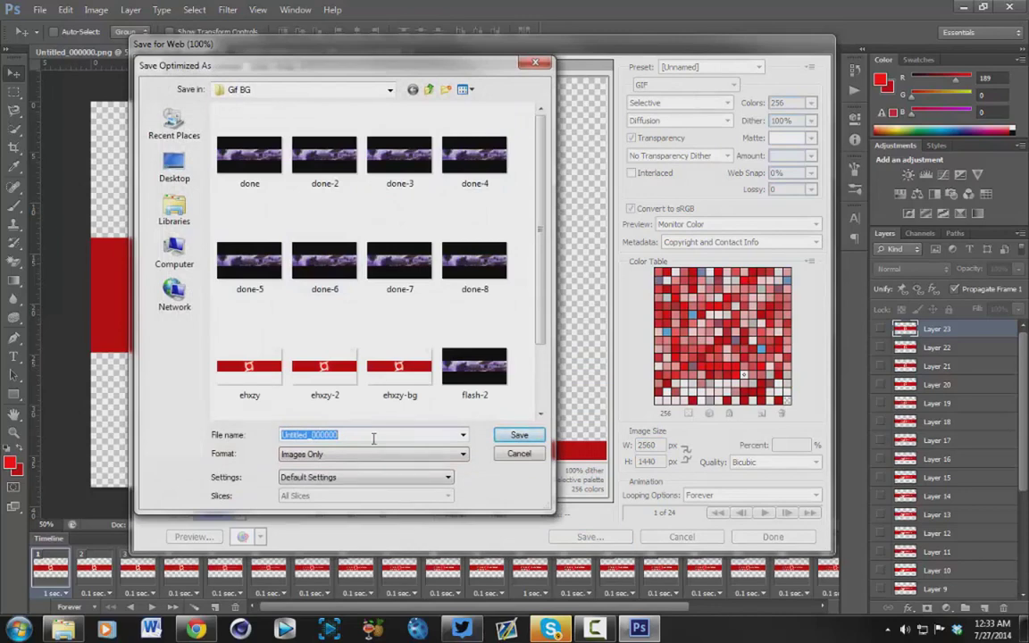
text(ehxzy yt)
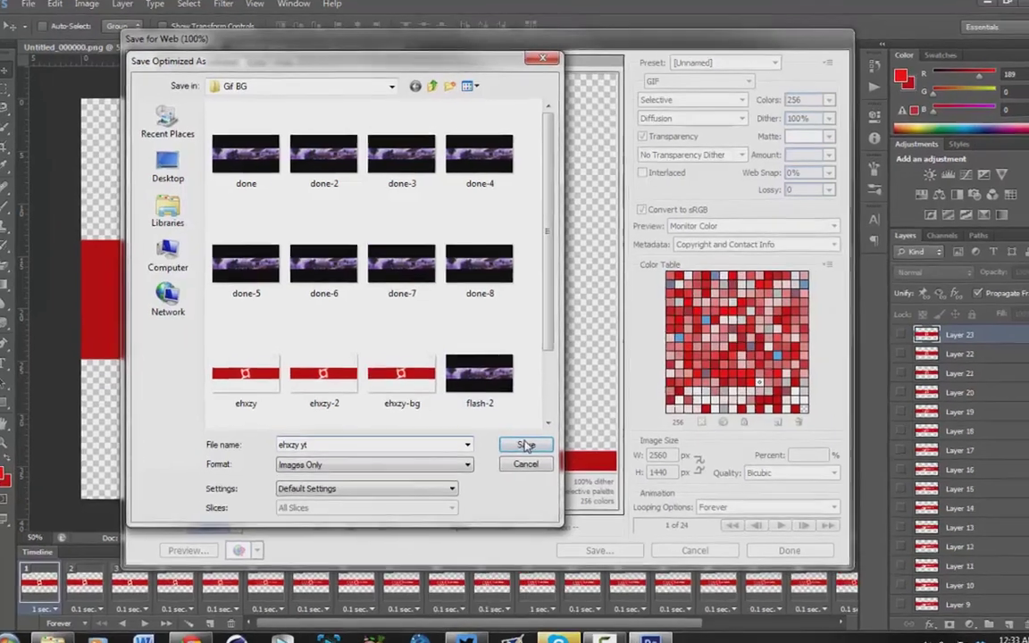
click(526, 445)
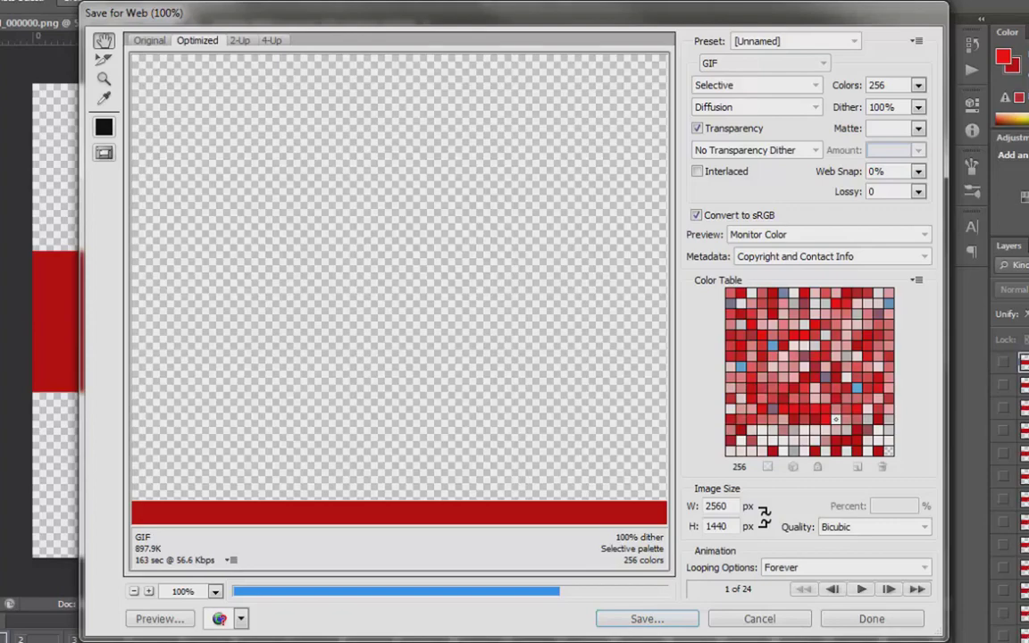
key(Return)
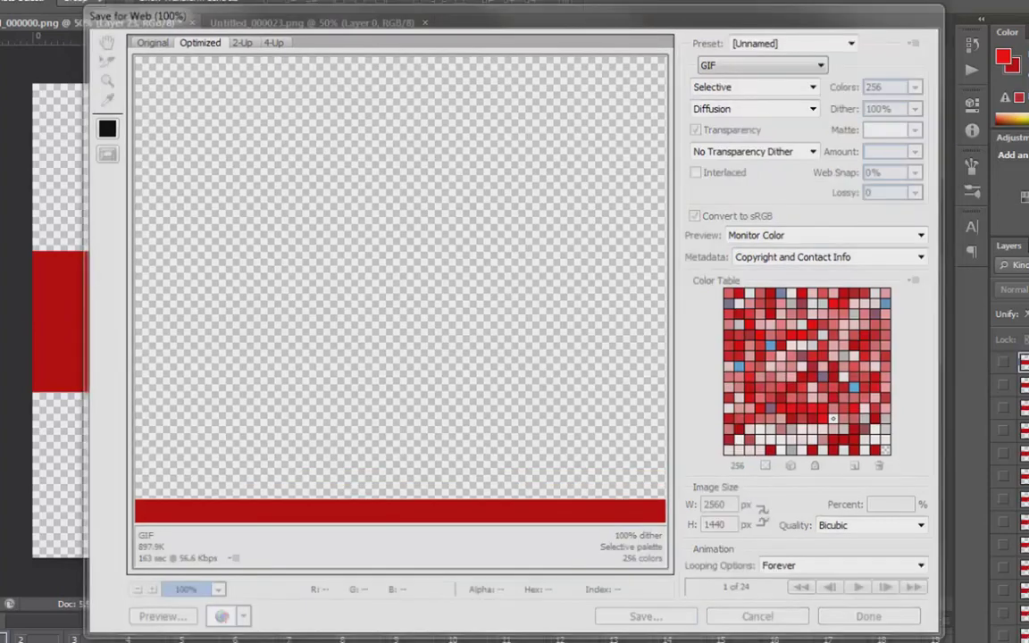